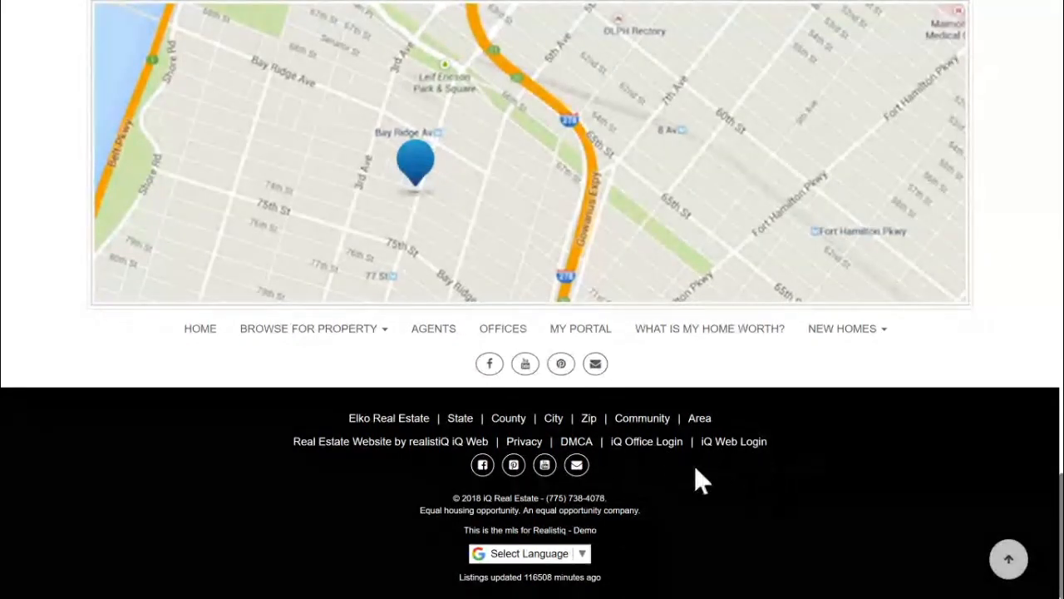
Log in to the iQ Web editor from the website's footer with the filled-in credentials
click(739, 443)
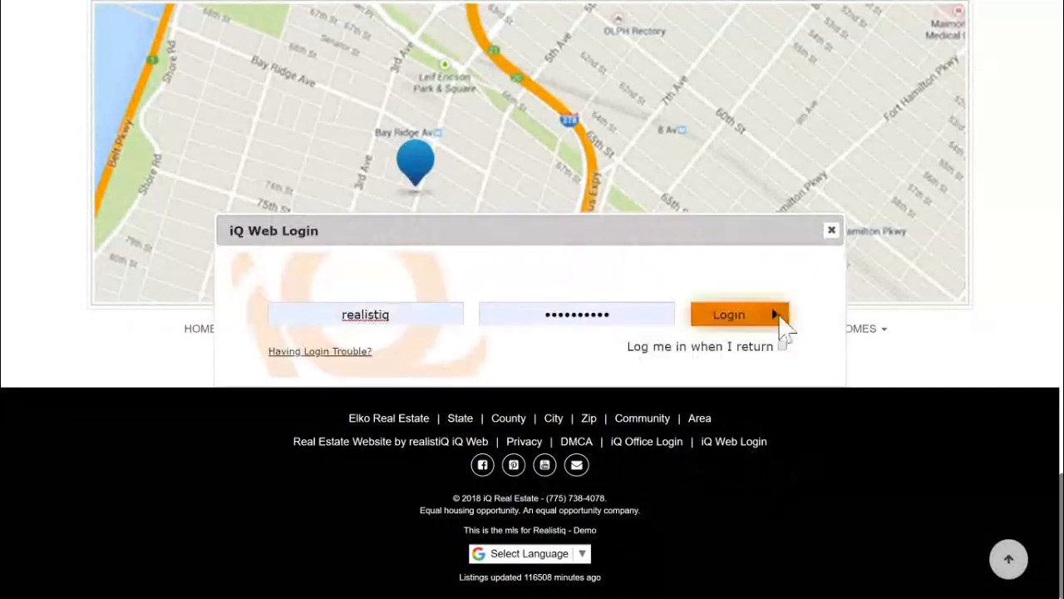
click(737, 321)
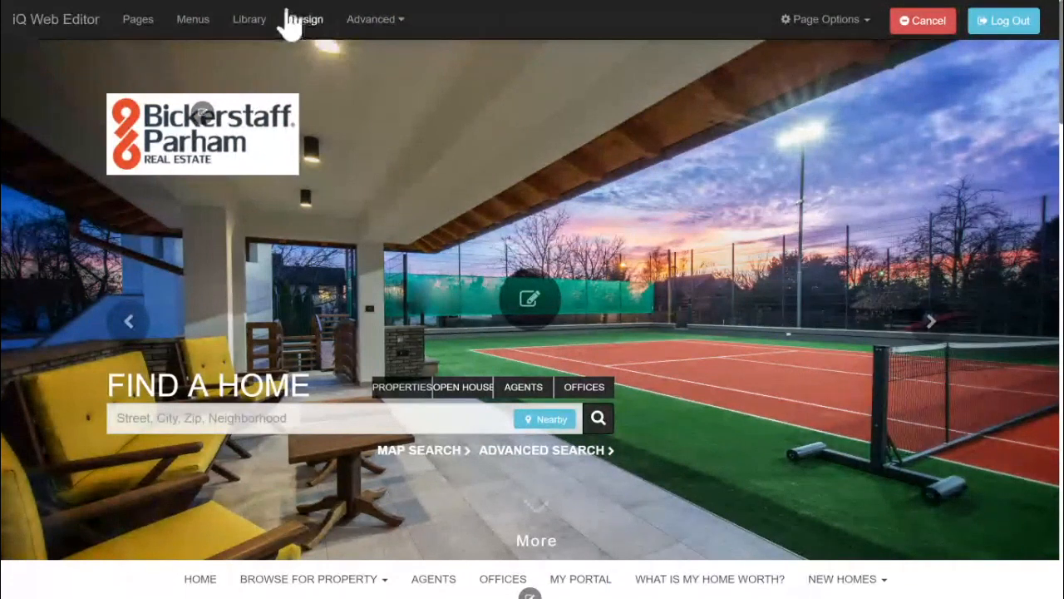
Browse the website's design templates and preview Design 19 and Design 12
click(308, 25)
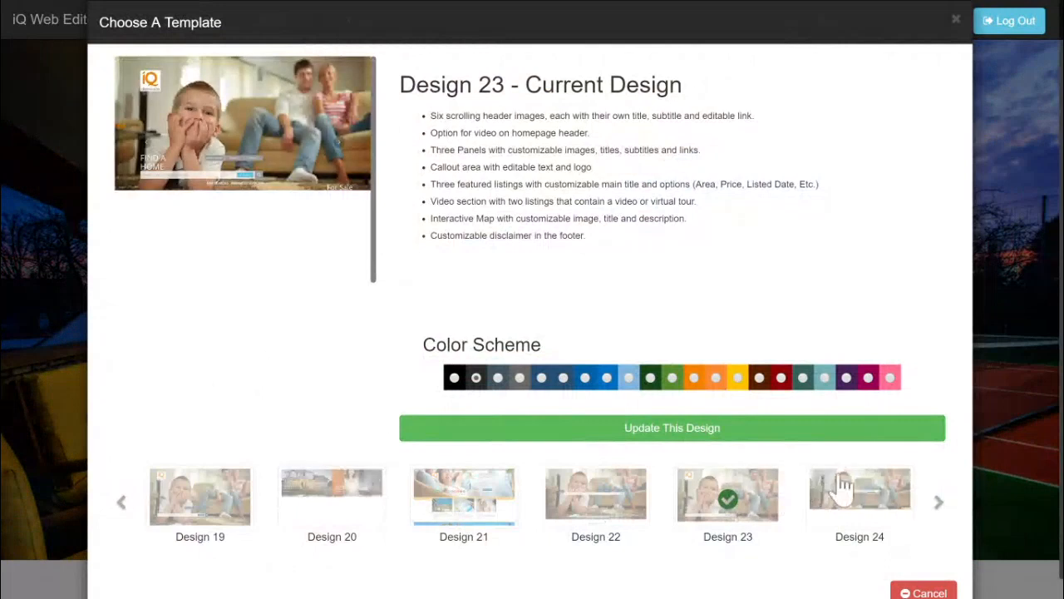
click(941, 509)
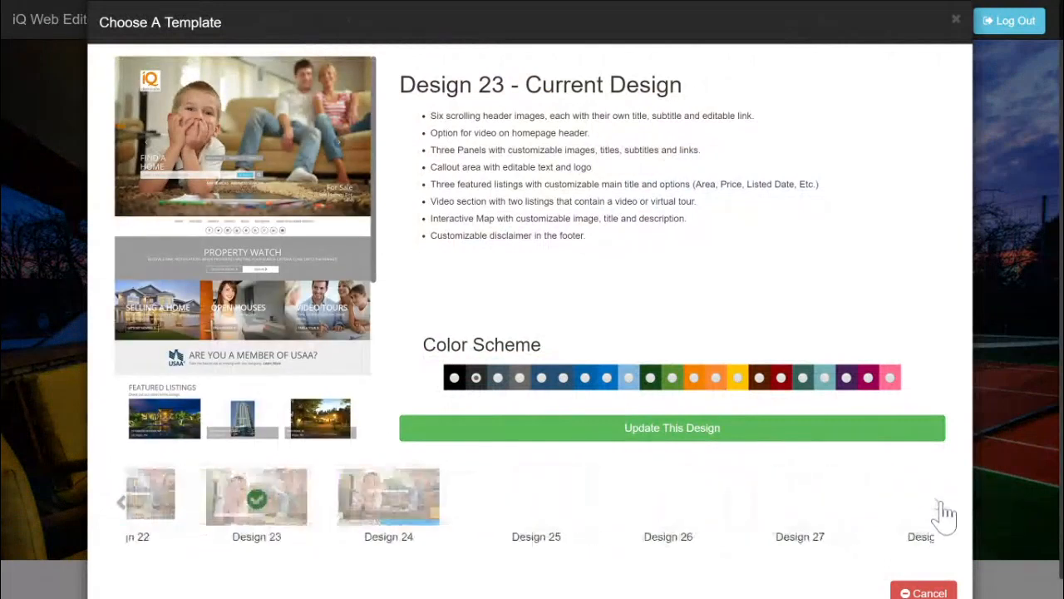
click(941, 509)
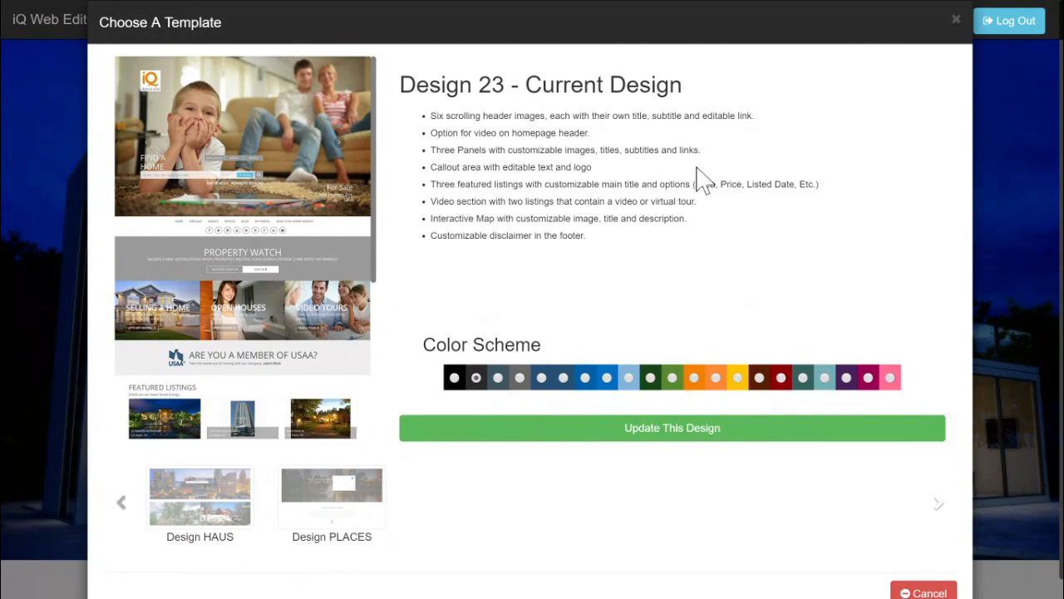
click(121, 504)
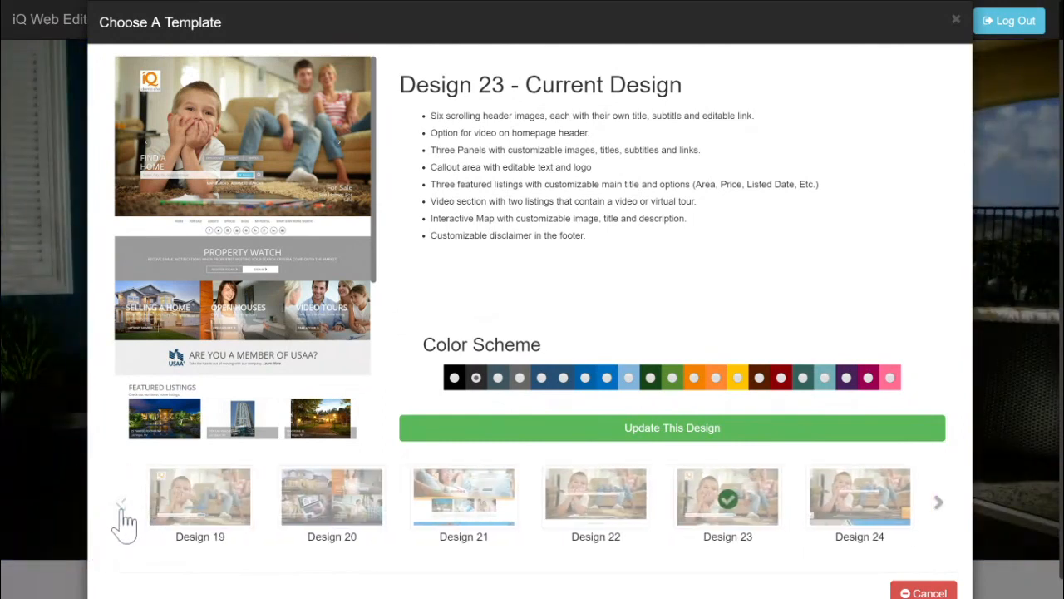
click(153, 525)
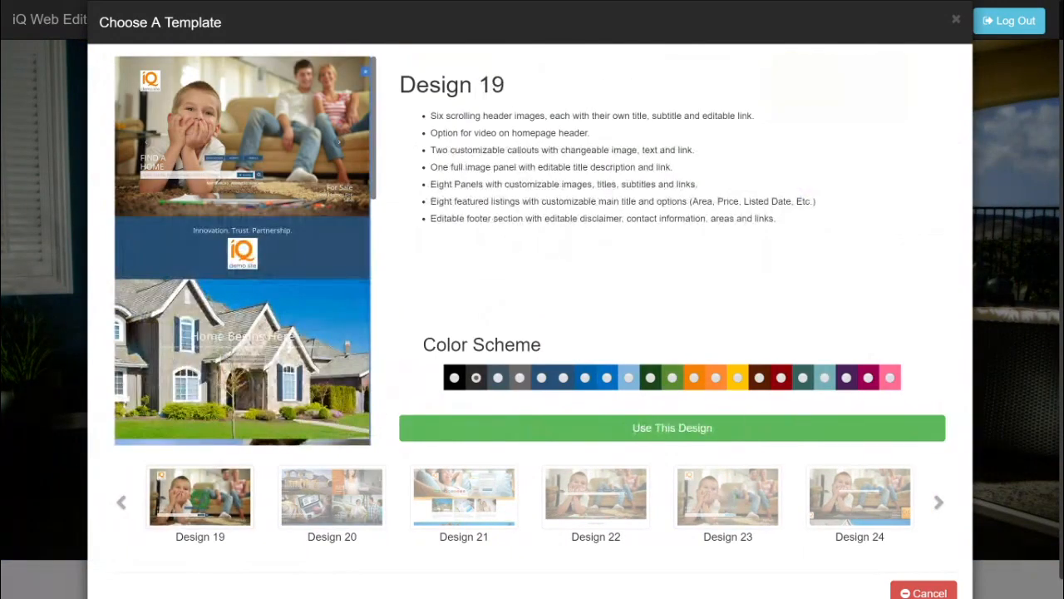
click(122, 503)
click(238, 523)
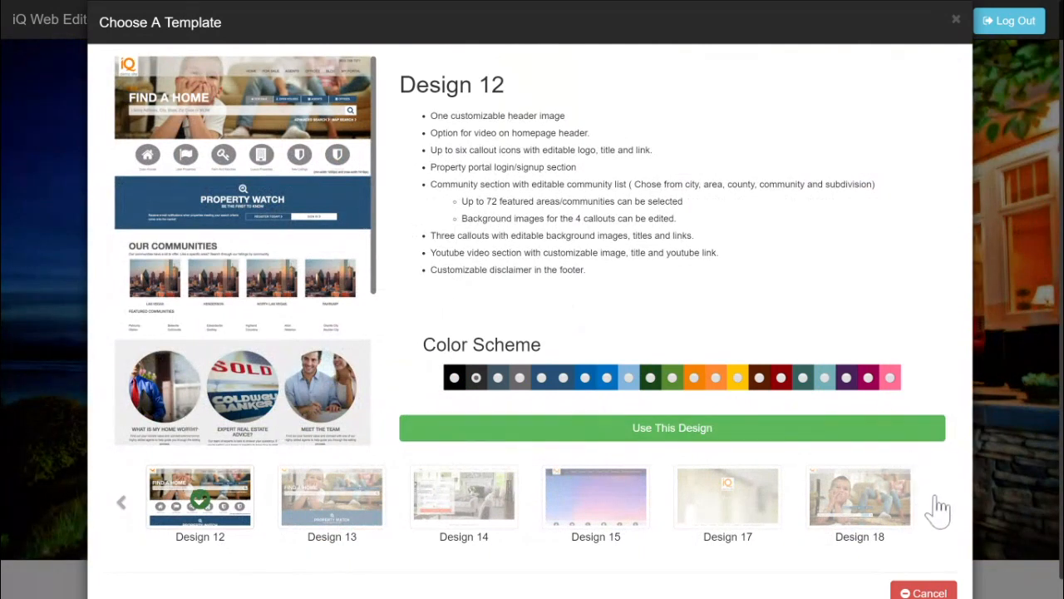
Select Design 23 again in the template chooser and update the website with it
click(937, 502)
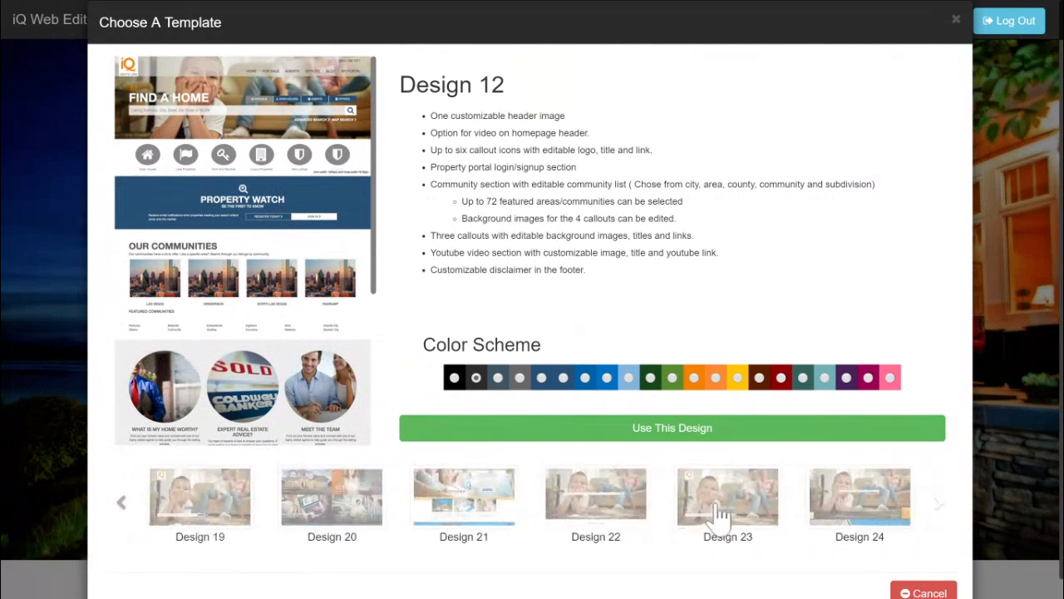
click(719, 514)
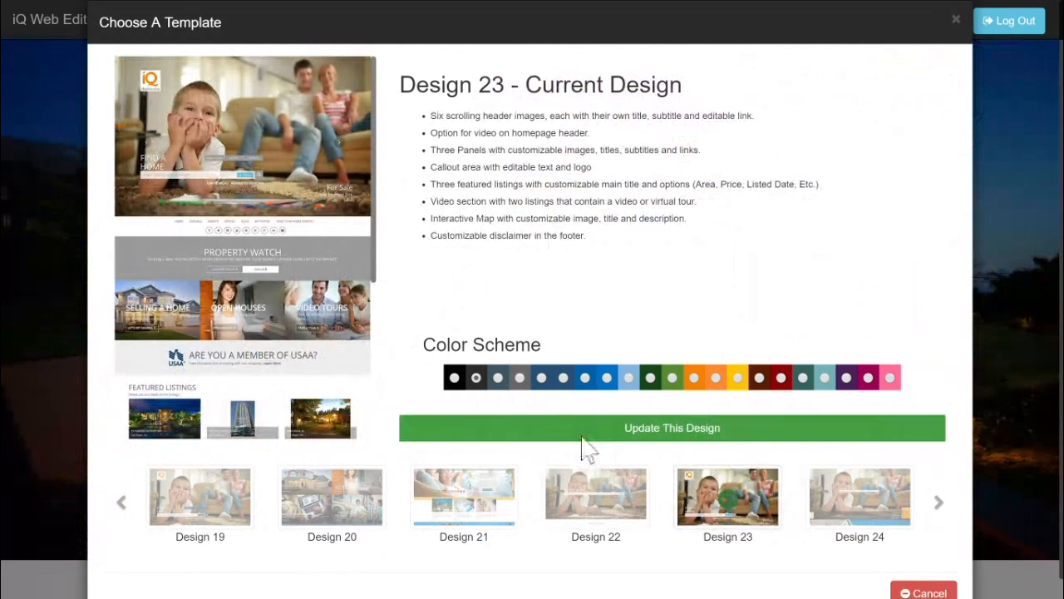
click(692, 441)
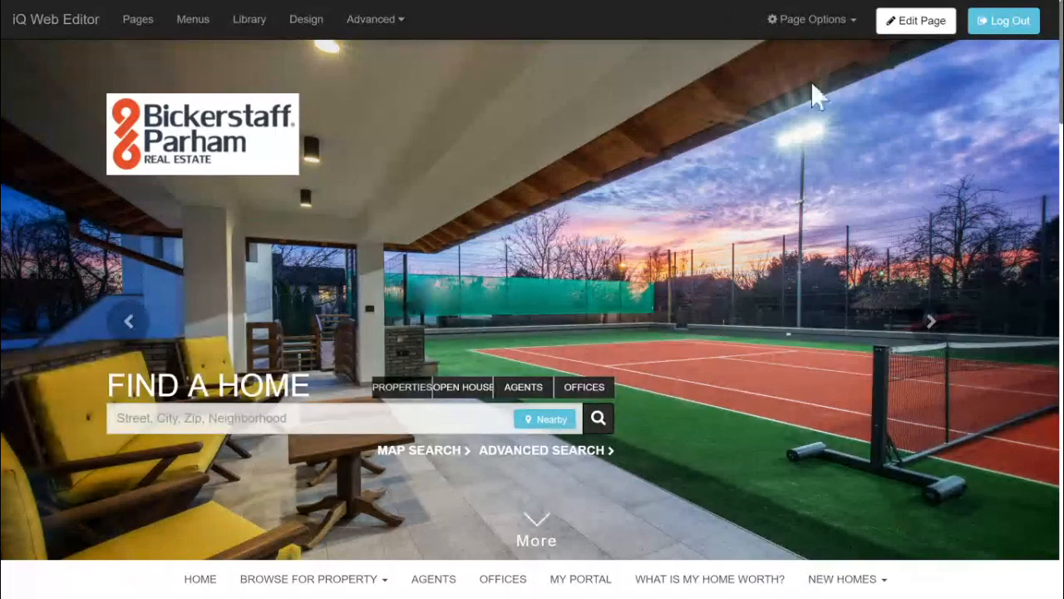
Put the home page into edit mode and look over its sections down to the Property Watch banner
click(918, 22)
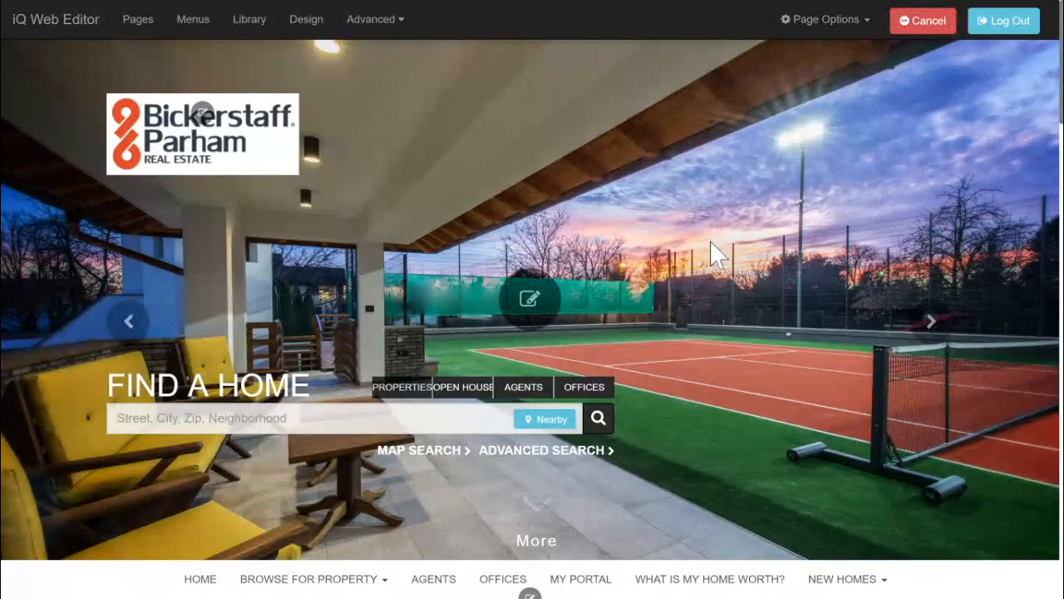
scroll(524, 299, down, 1)
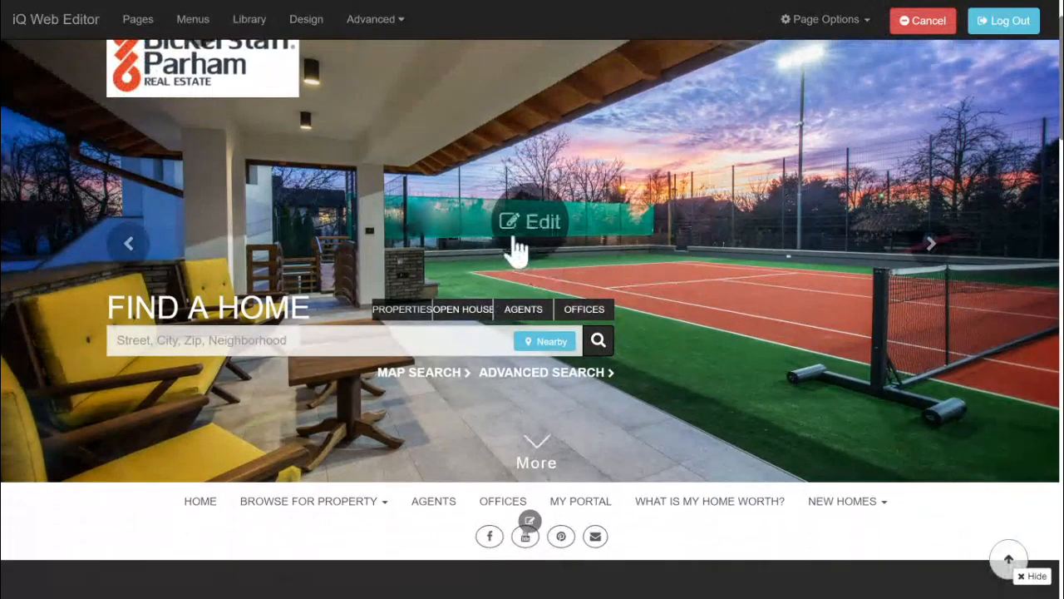
scroll(515, 247, down, 1)
scroll(514, 224, down, 1)
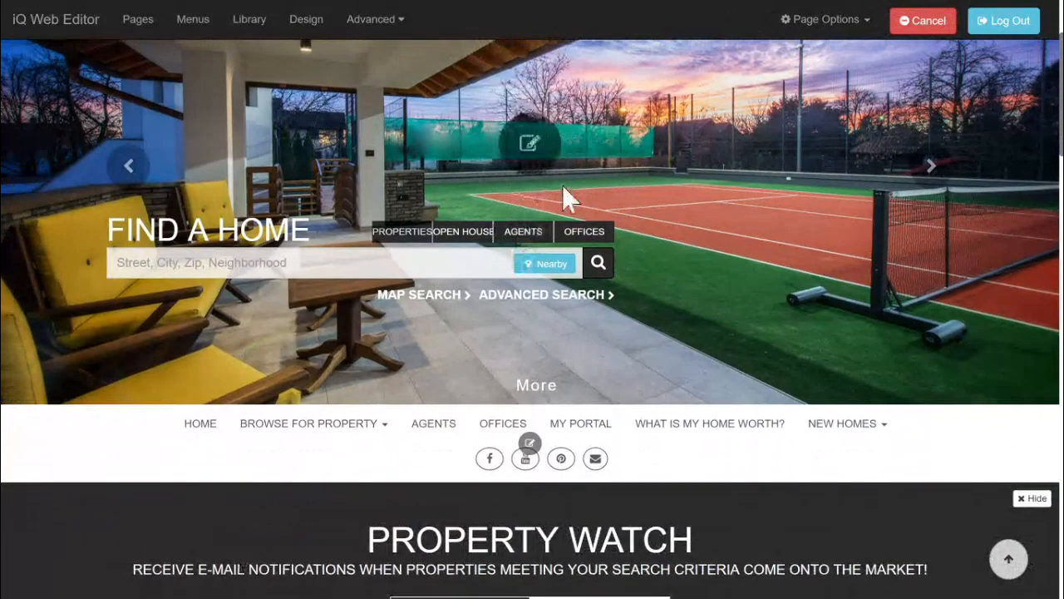
scroll(549, 266, down, 1)
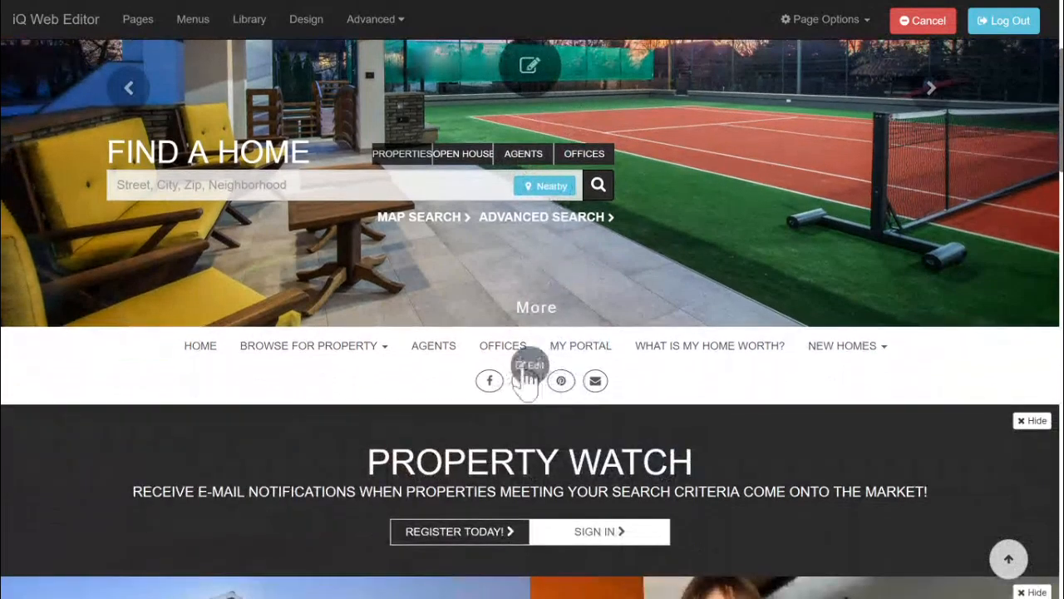
scroll(527, 376, down, 2)
scroll(527, 380, down, 1)
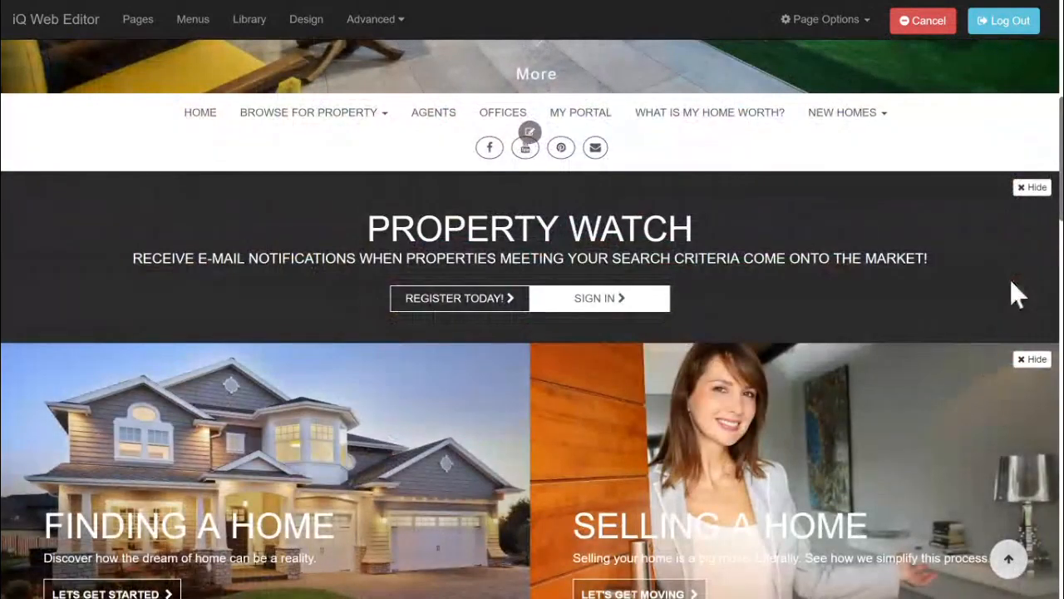
Hide the Property Watch (My Portal) section on the home page and save the page
click(1033, 189)
click(854, 93)
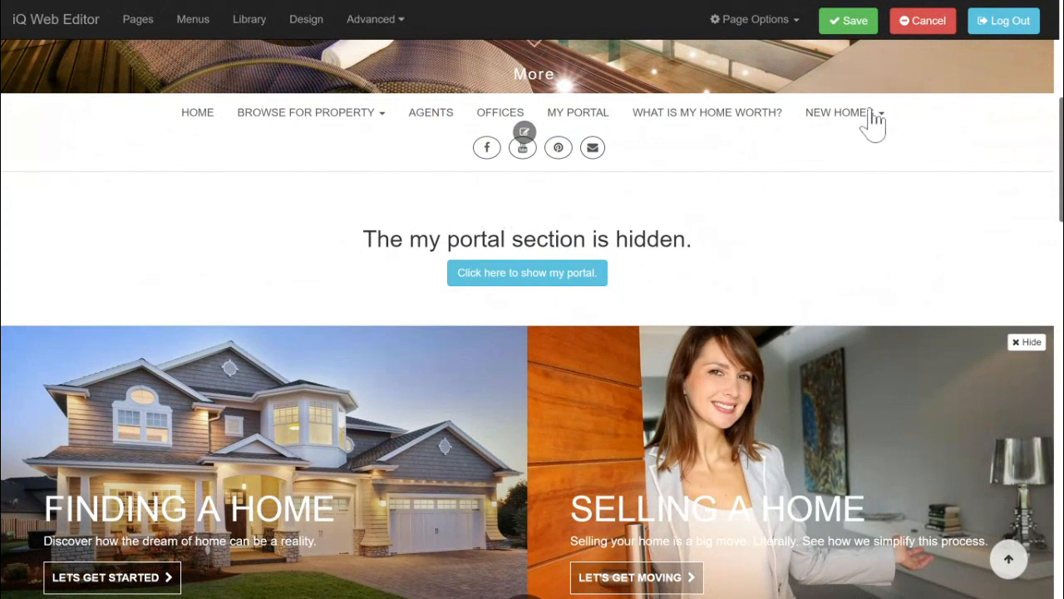
click(860, 22)
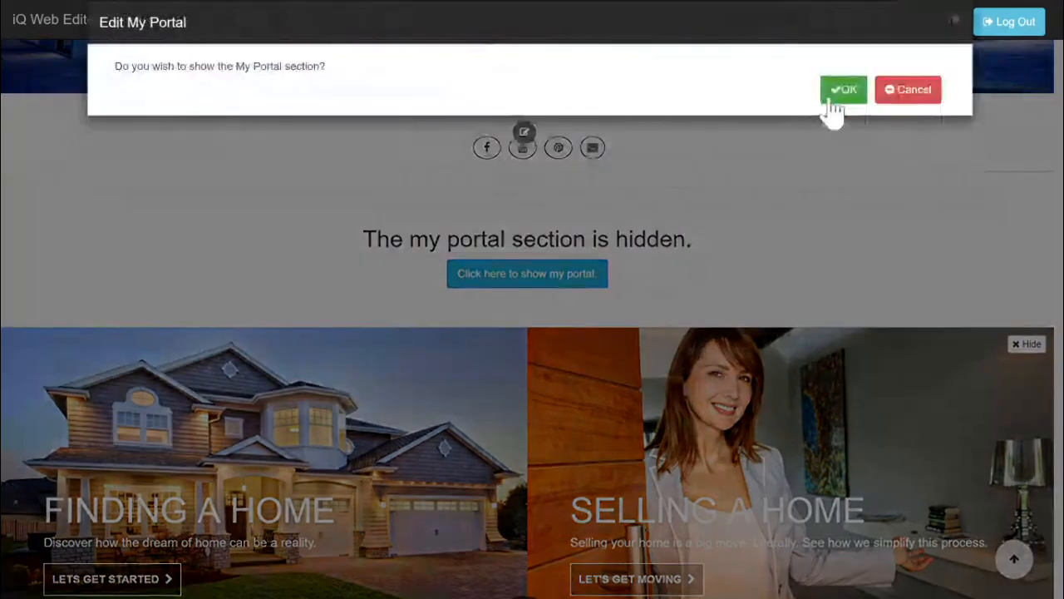
Show the hidden My Portal section again and save the page
click(835, 96)
click(850, 25)
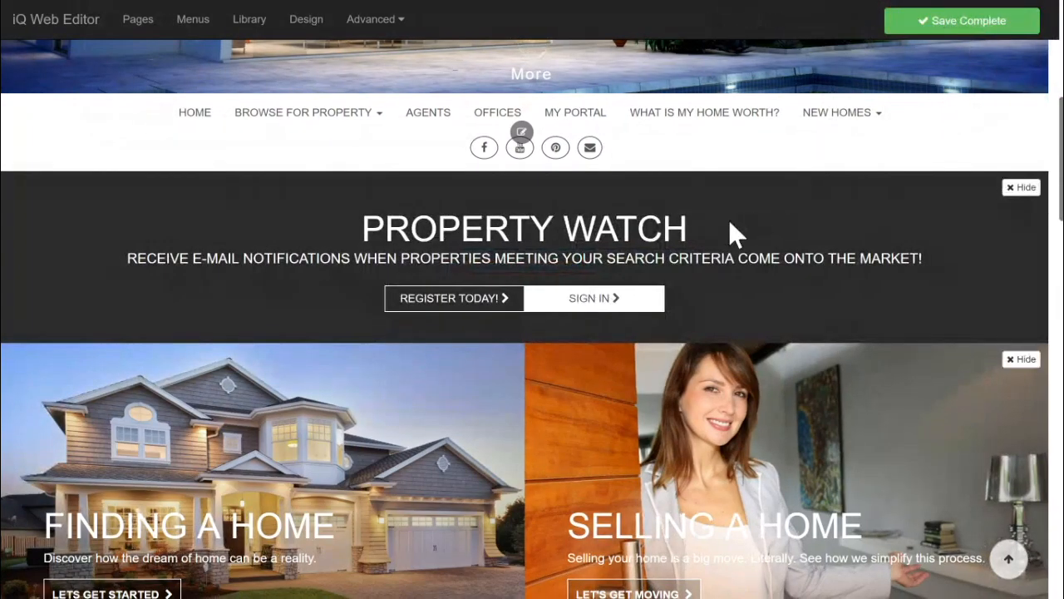
Review the remaining home page sections and examine the image, text and link settings of Panels 1 to 4
scroll(729, 223, down, 10)
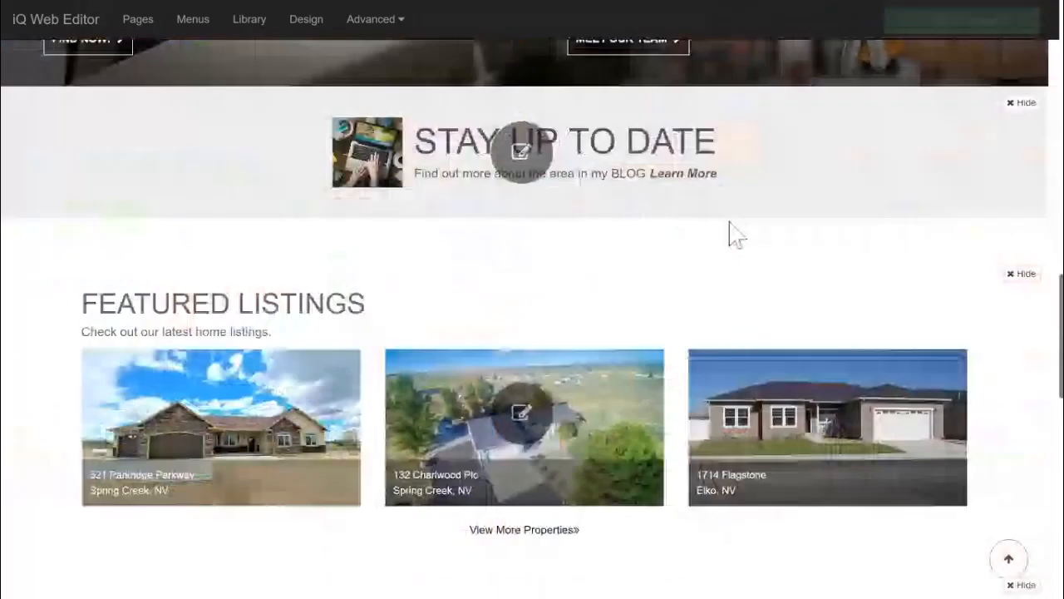
scroll(202, 373, down, 5)
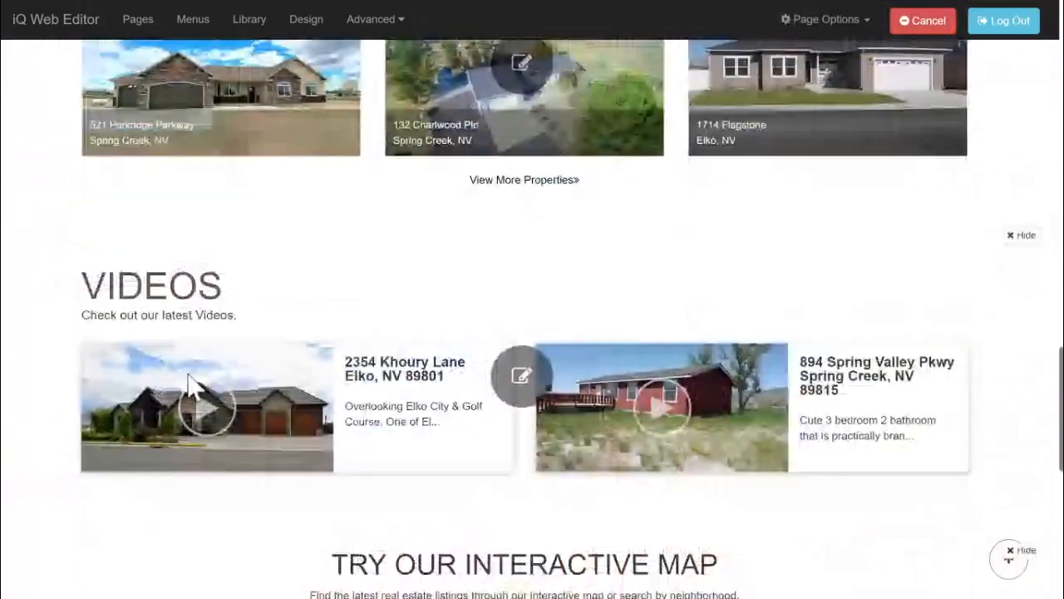
scroll(470, 408, up, 5)
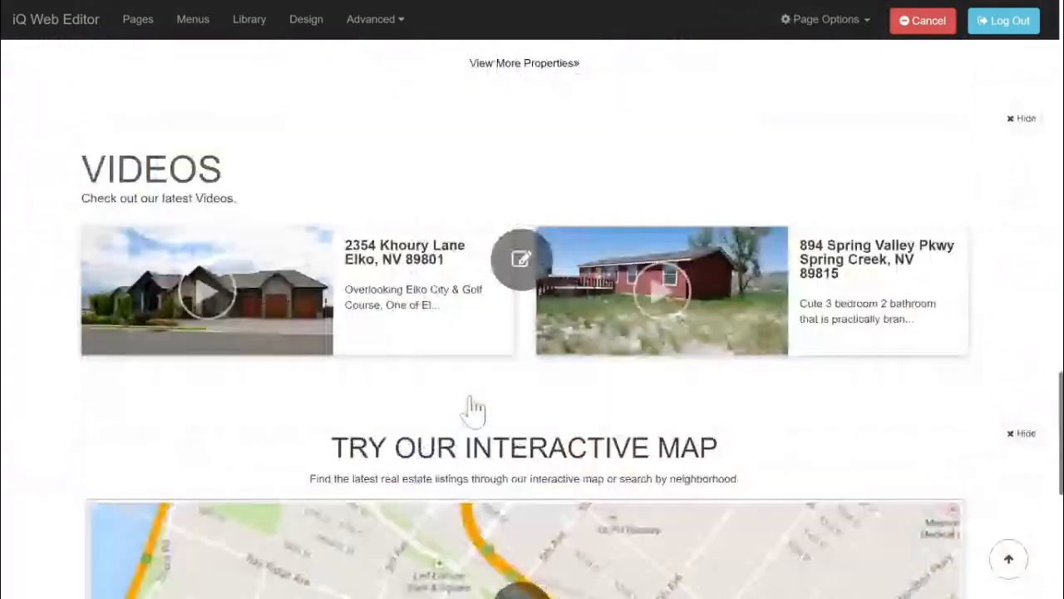
scroll(470, 408, up, 7)
scroll(470, 397, up, 2)
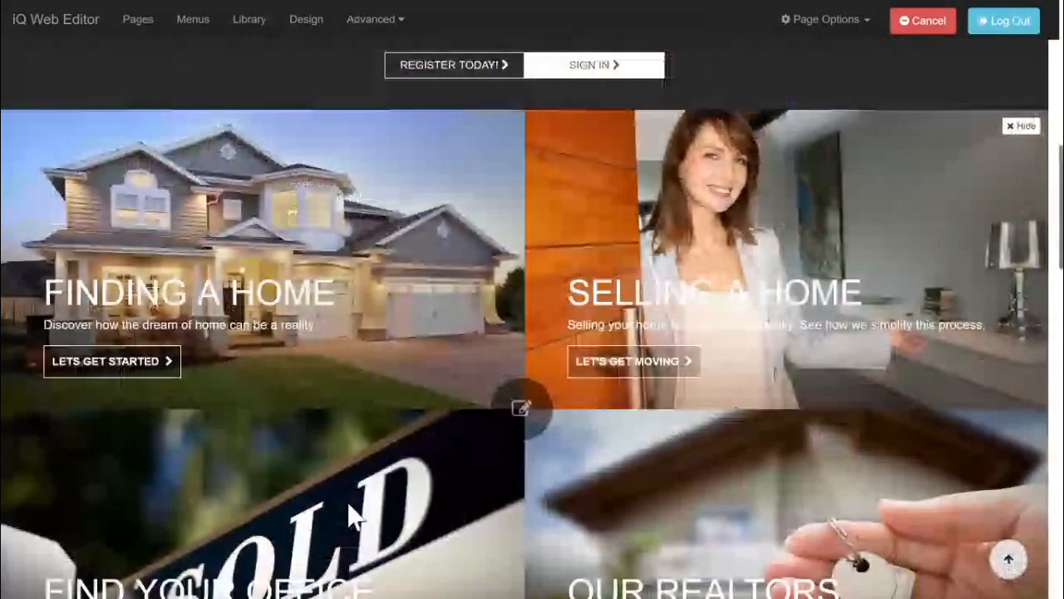
click(529, 420)
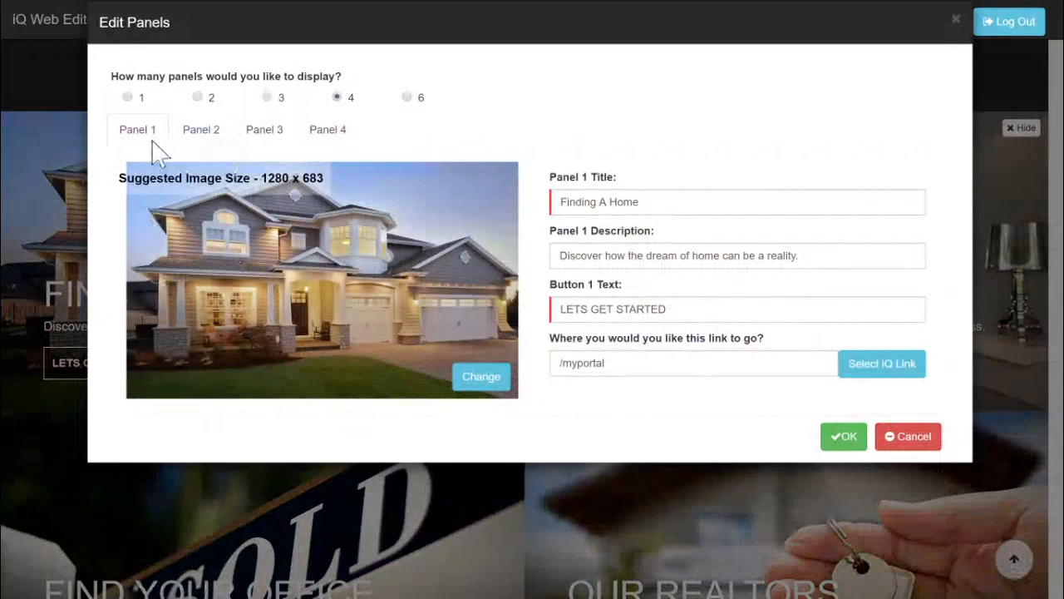
click(202, 134)
click(265, 135)
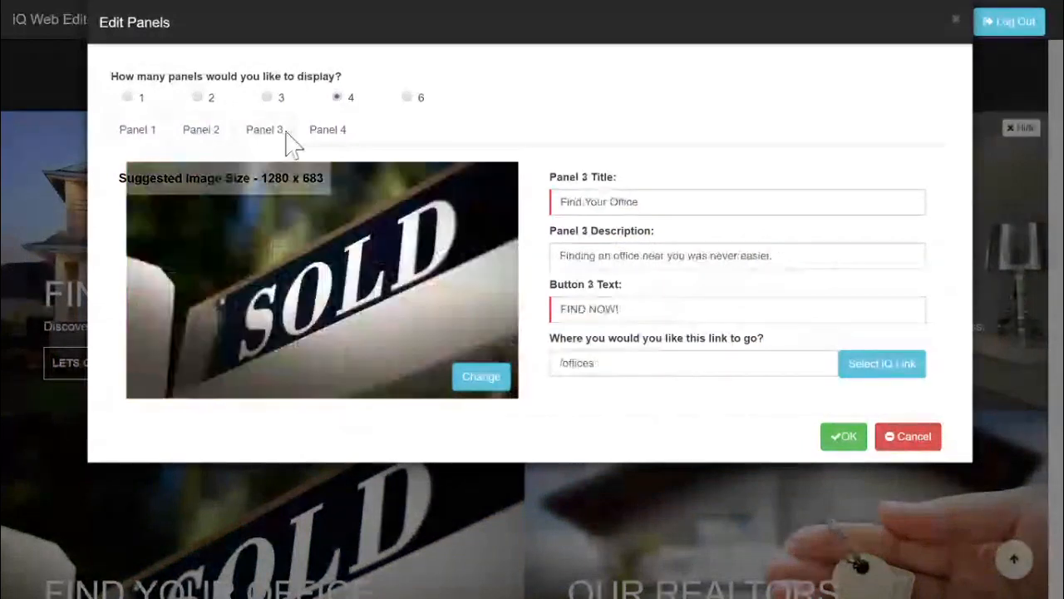
click(332, 133)
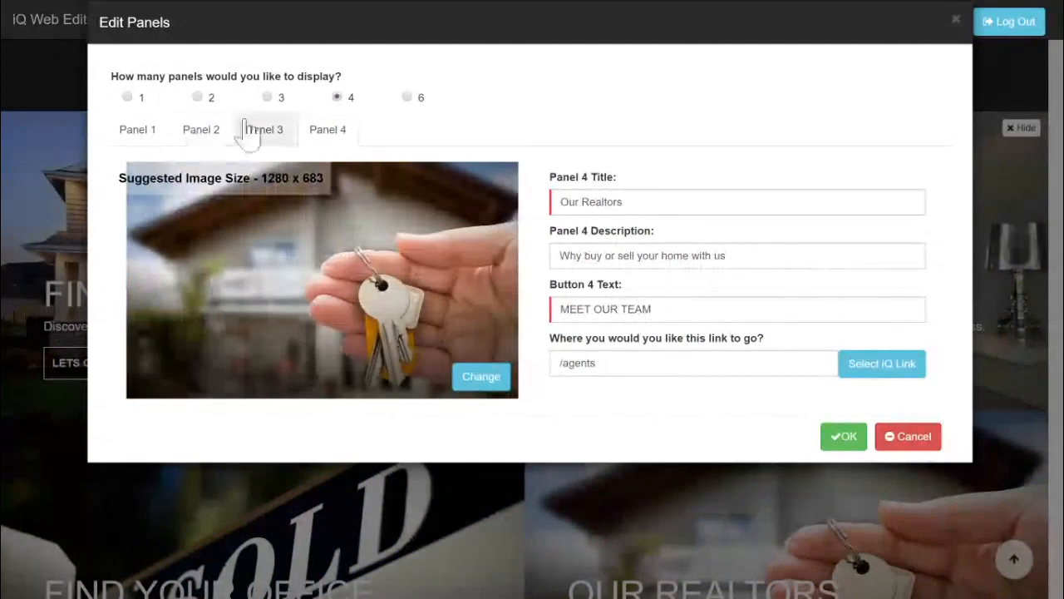
click(200, 137)
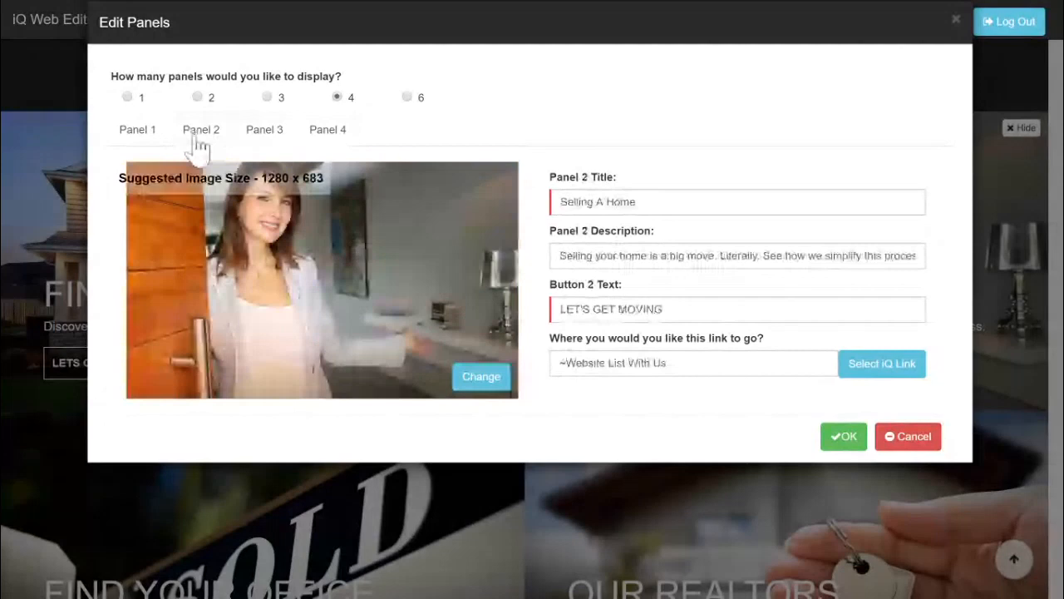
click(139, 133)
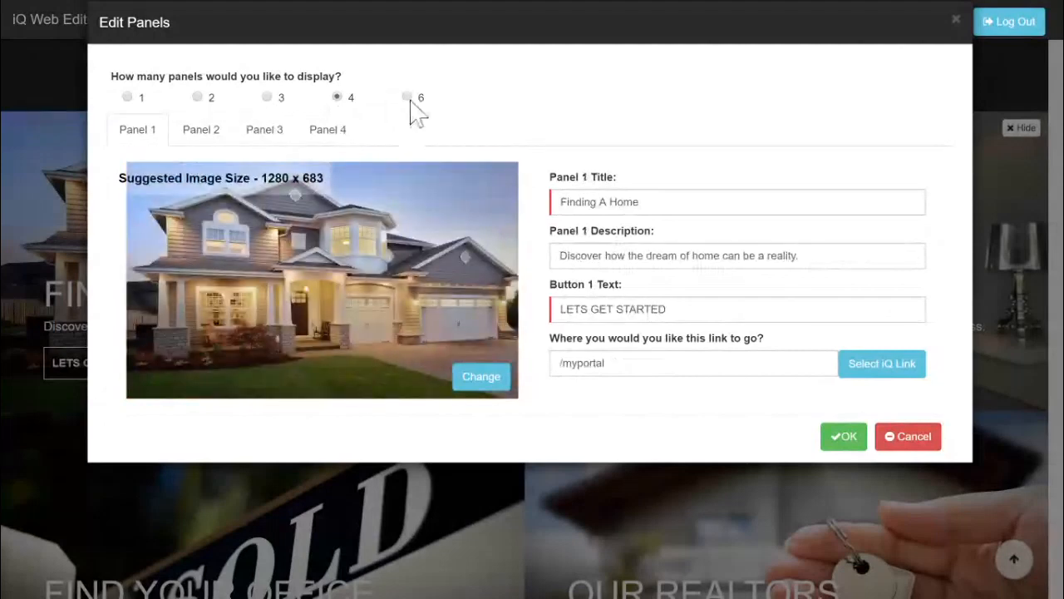
Try displaying six panels, view Panel 5's settings, and return to four panels
click(407, 98)
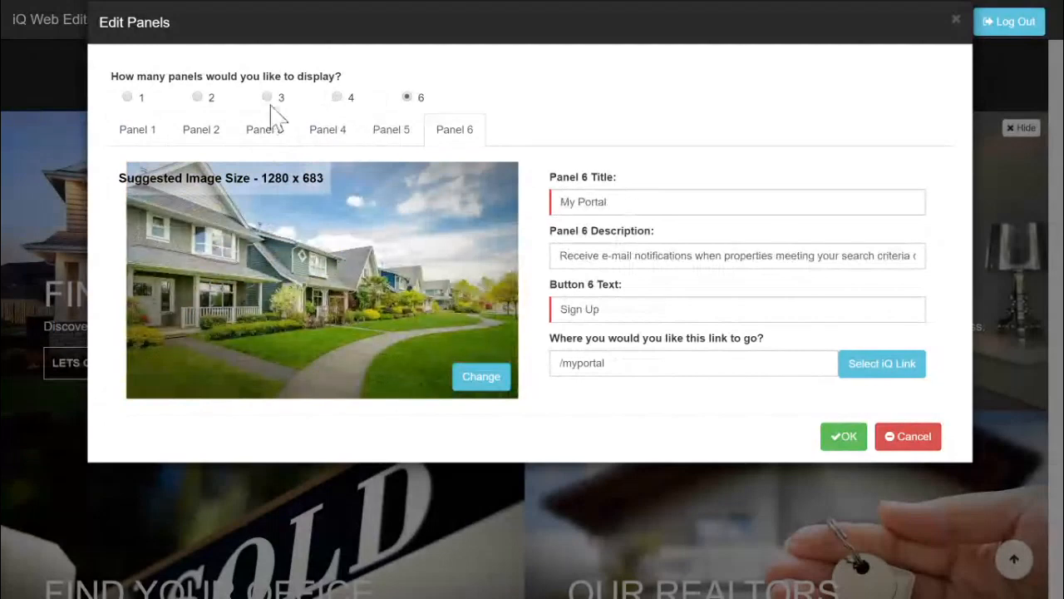
click(367, 146)
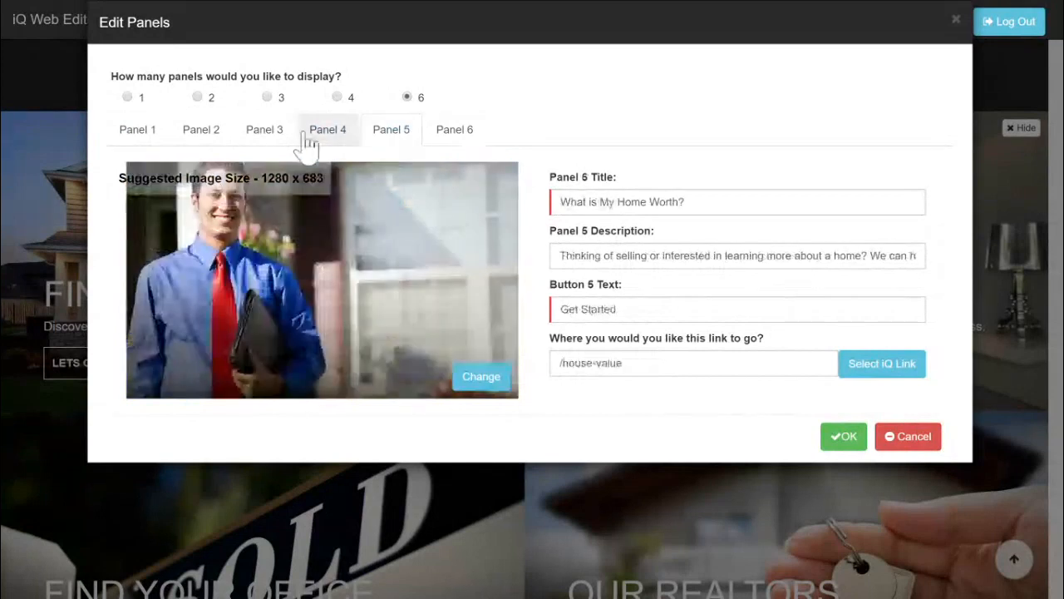
click(310, 142)
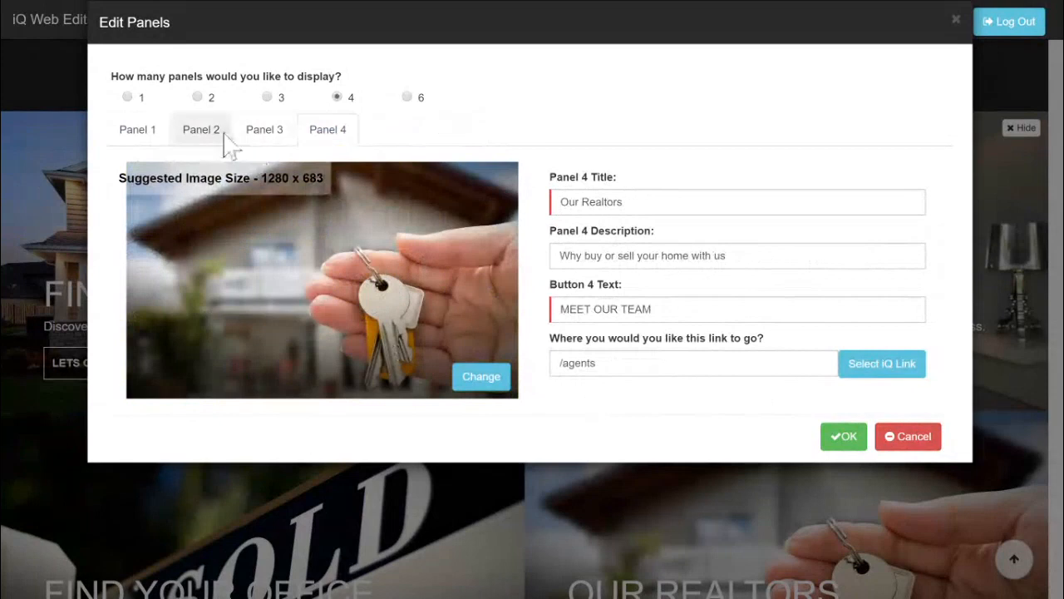
Open Panel 2's settings and review its title and description text
click(224, 135)
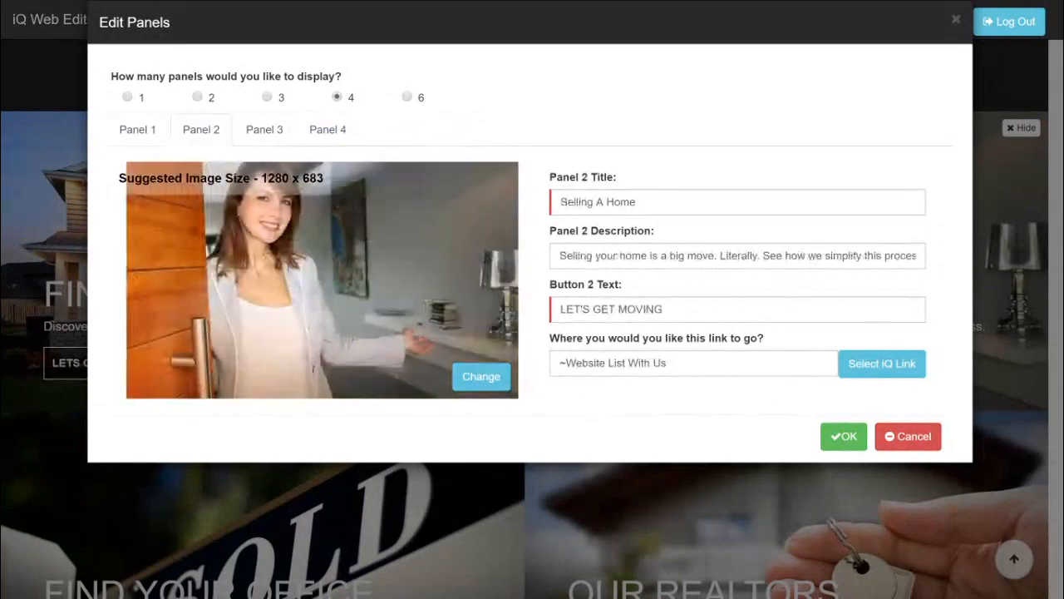
drag(567, 202, 639, 202)
drag(567, 202, 558, 202)
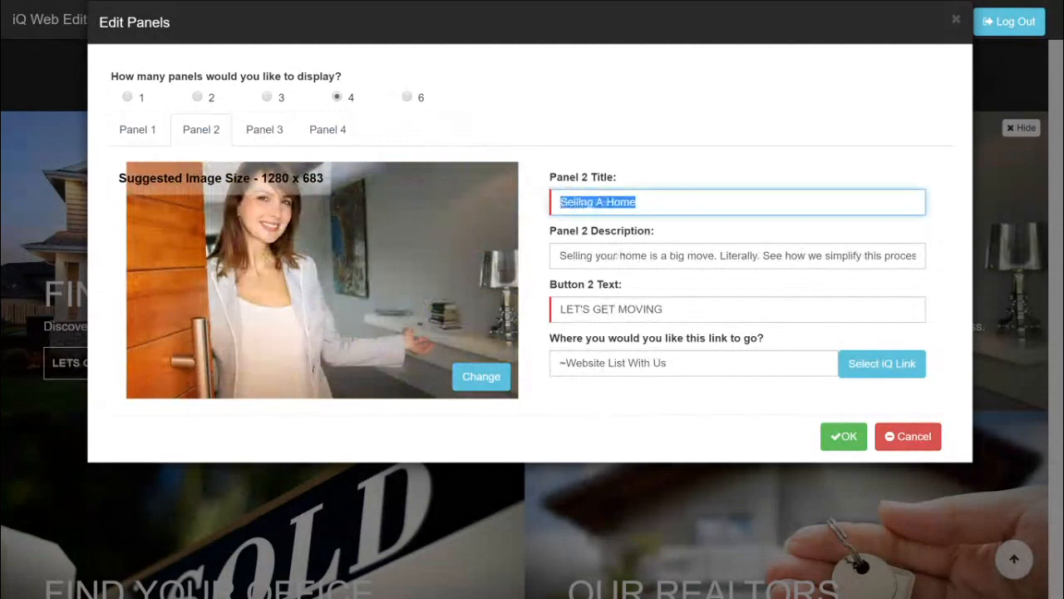
drag(559, 255, 934, 287)
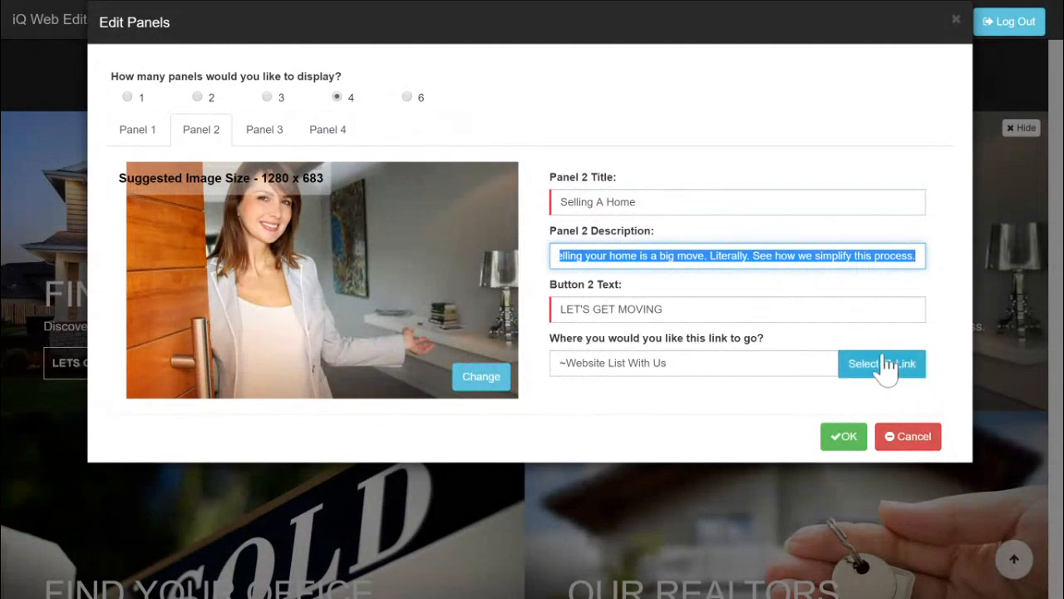
Look through the iQ link categories for Panel 2 and set its link to the "What is my home worth?" page
click(885, 370)
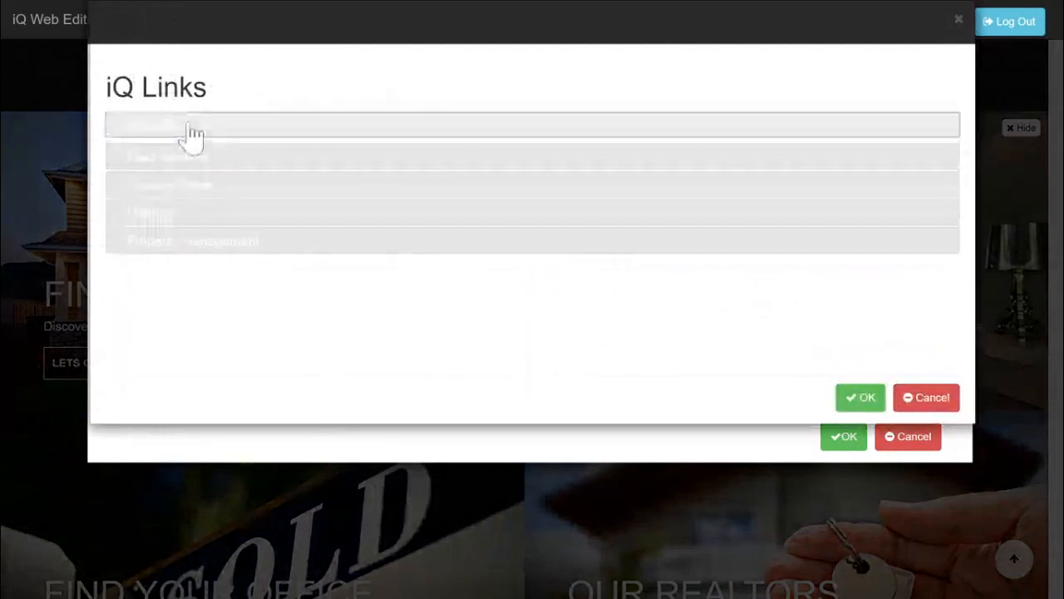
click(188, 125)
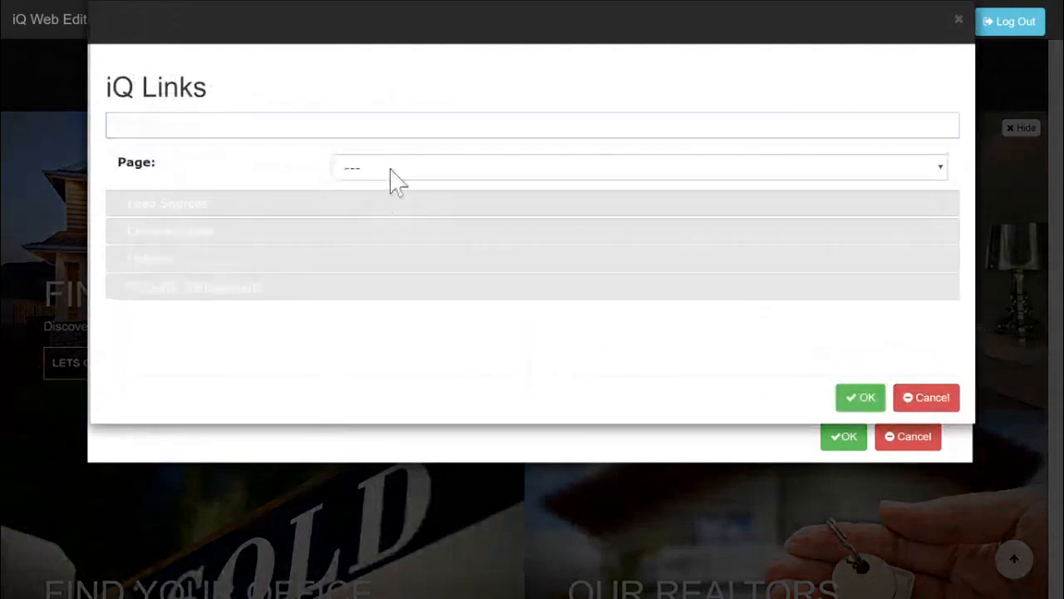
click(391, 169)
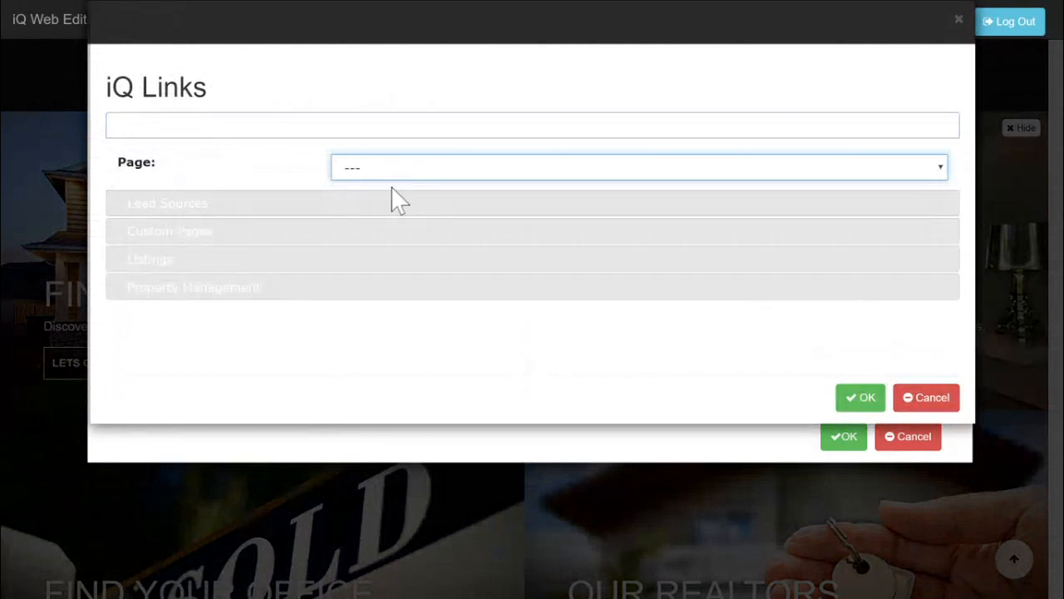
click(391, 203)
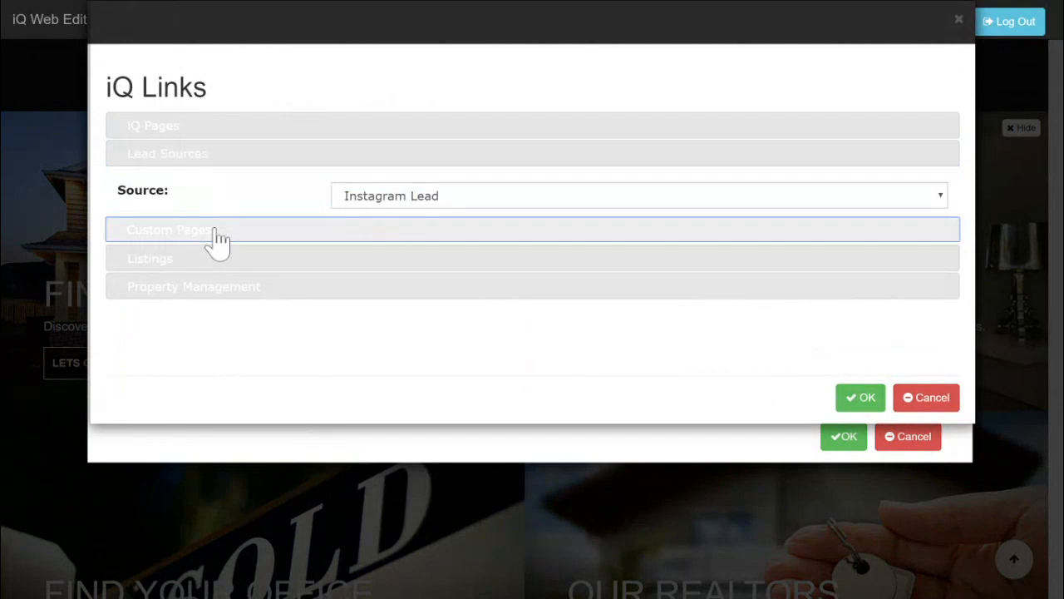
click(216, 238)
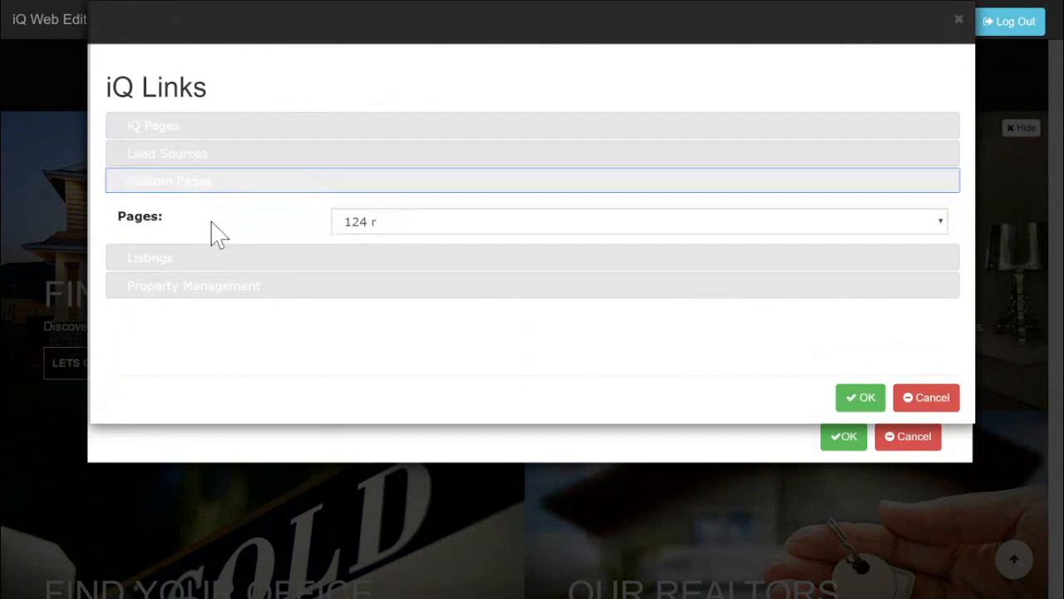
click(220, 260)
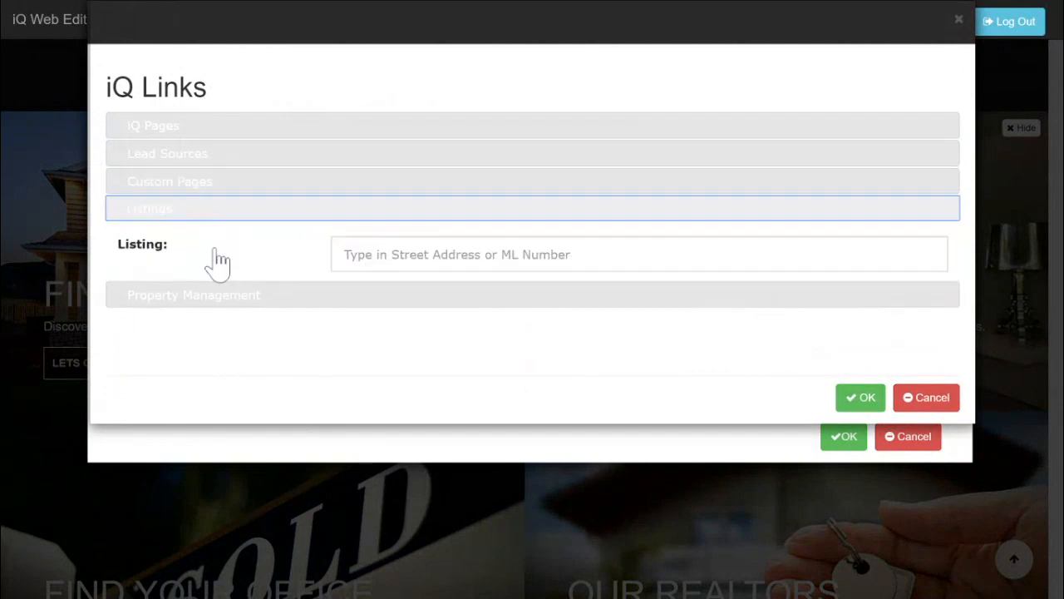
click(425, 302)
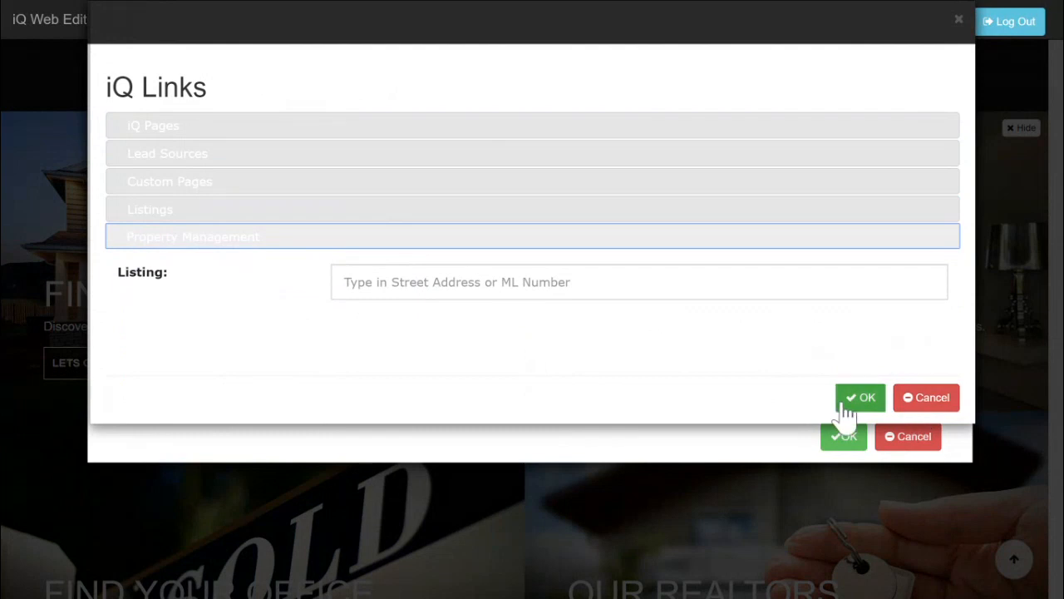
click(301, 126)
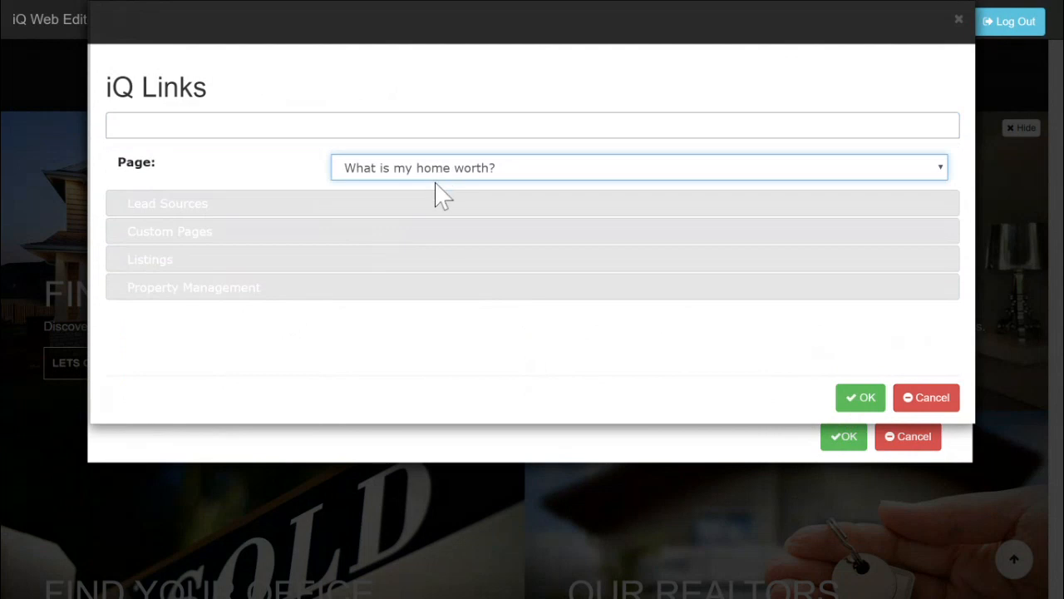
click(853, 399)
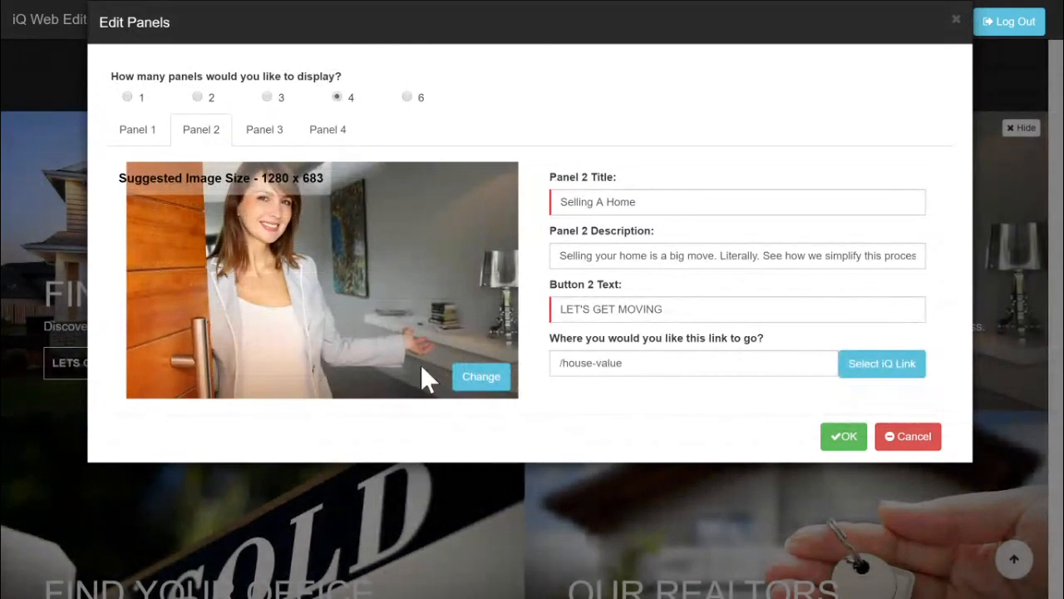
Replace Panel 2's image with the dog and boy picture from the Lifestyle category of the realistiQ images
click(482, 378)
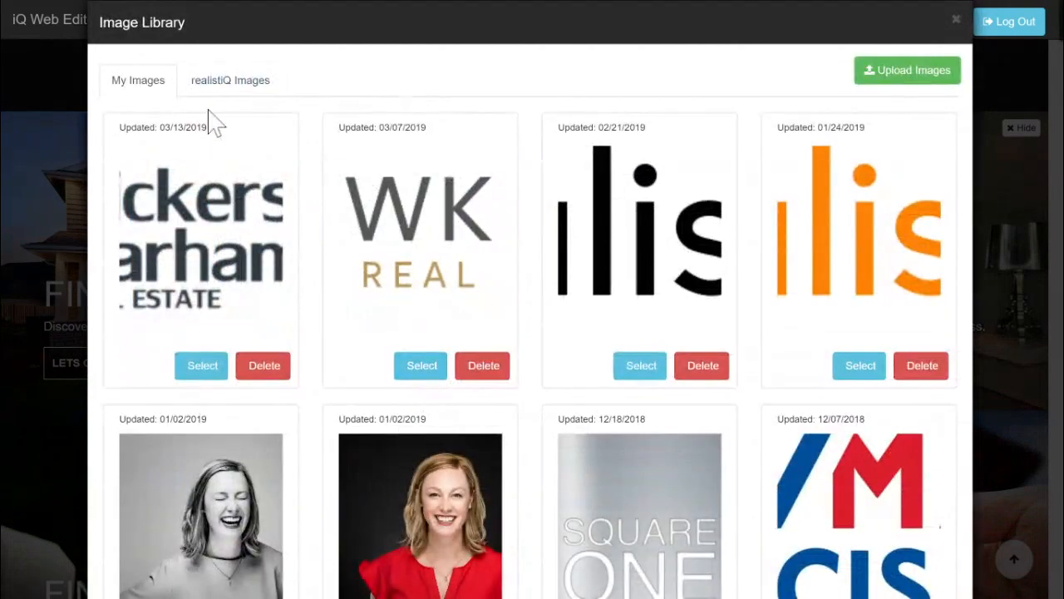
click(230, 88)
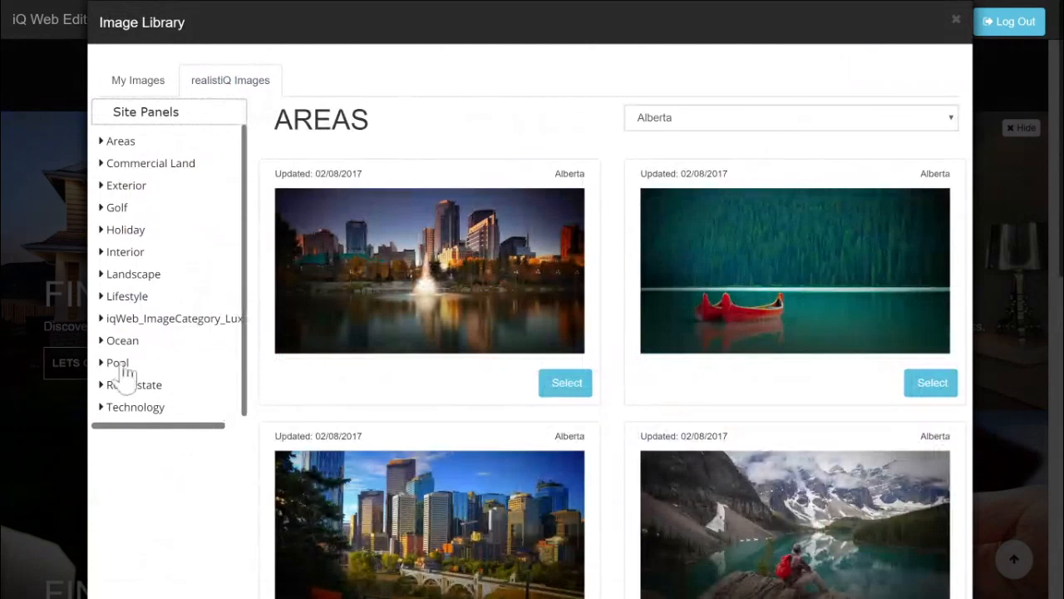
click(125, 298)
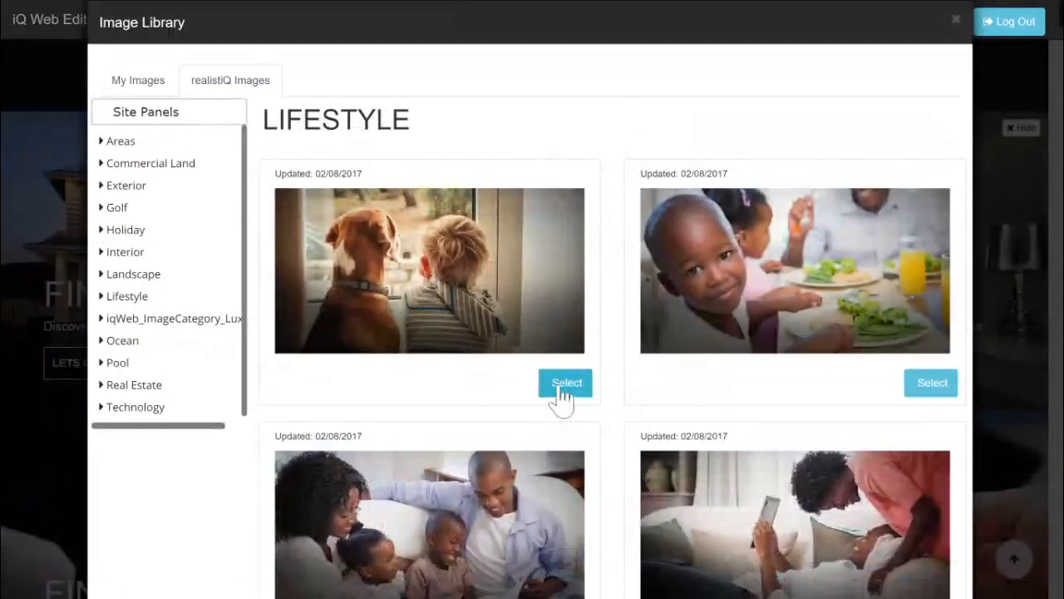
click(566, 383)
Check Panels 3 and 4, apply the panel changes, and save the page
click(264, 131)
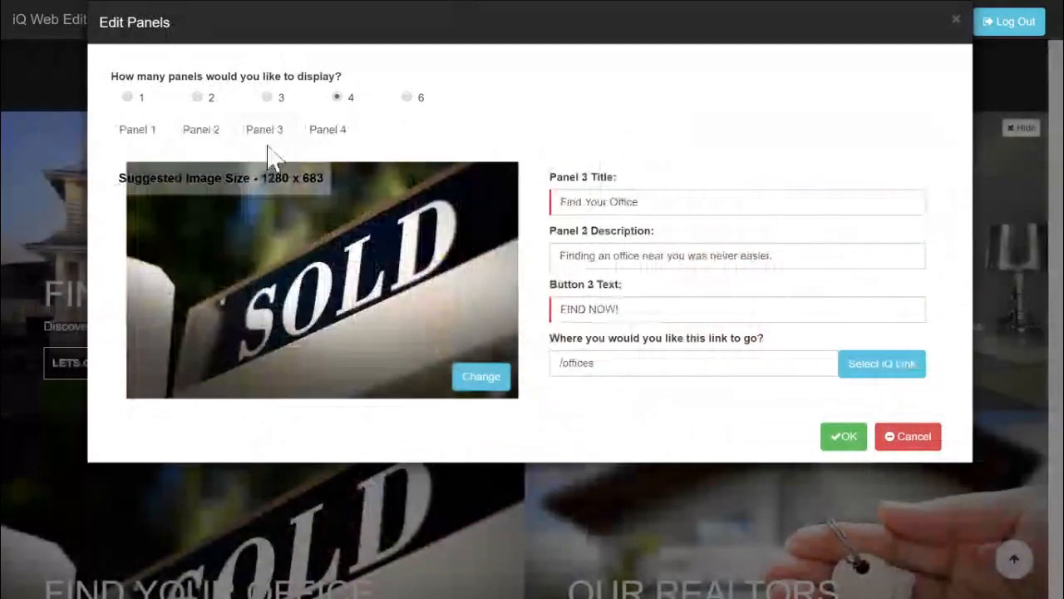
click(324, 131)
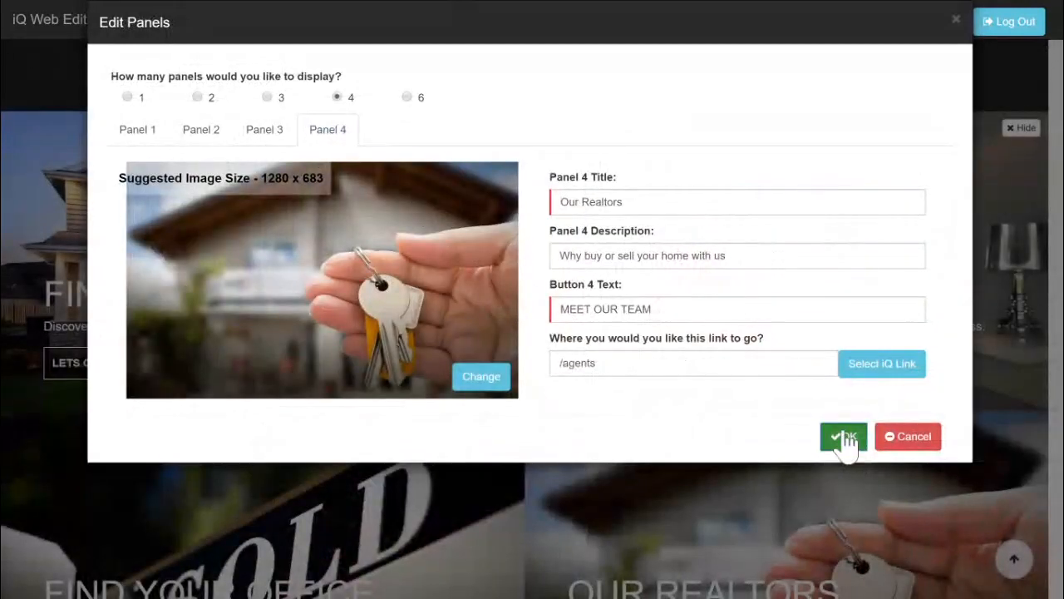
click(844, 436)
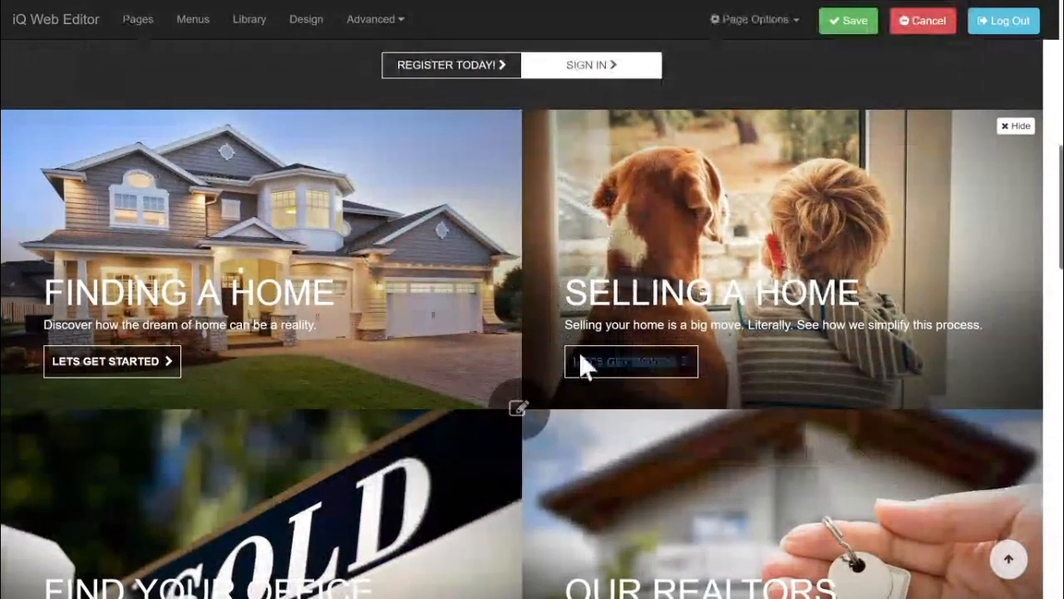
click(841, 21)
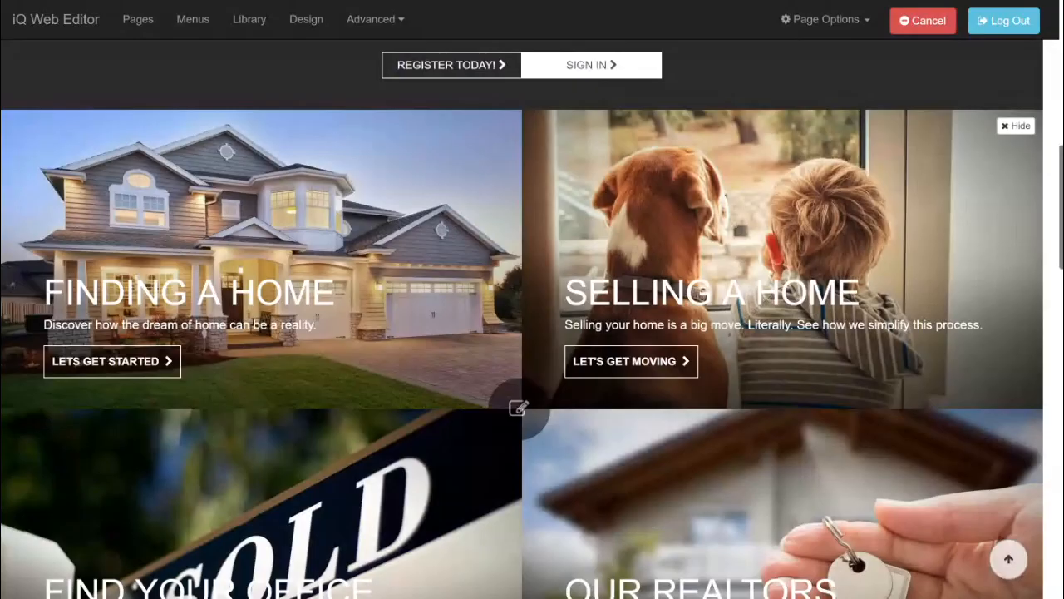
Review the saved home page, examine the link destinations of Panels 3 and 4 in the panel settings, and close them without changes
scroll(119, 394, up, 10)
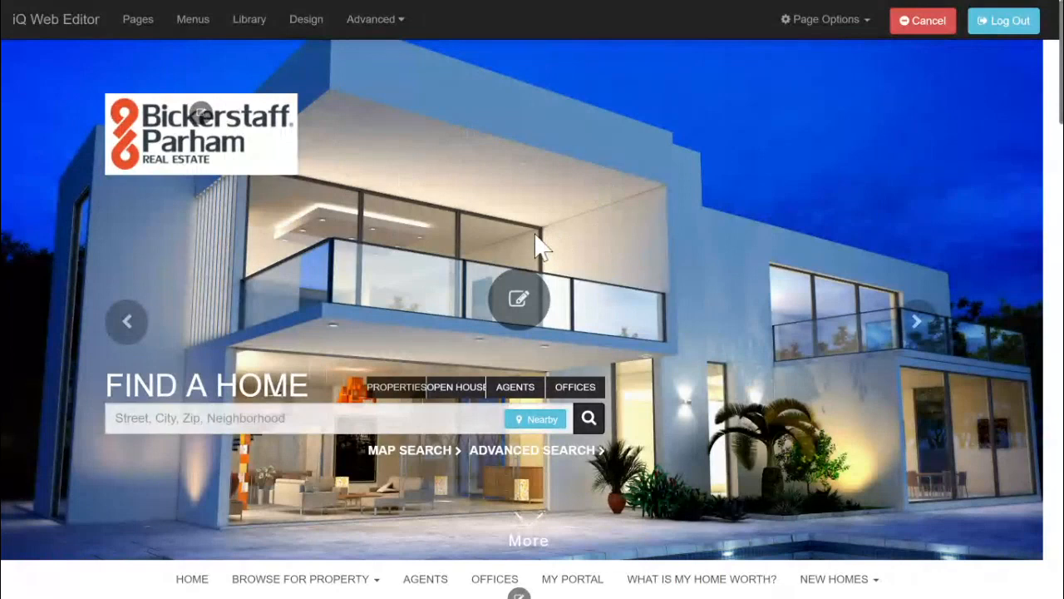
scroll(538, 243, down, 8)
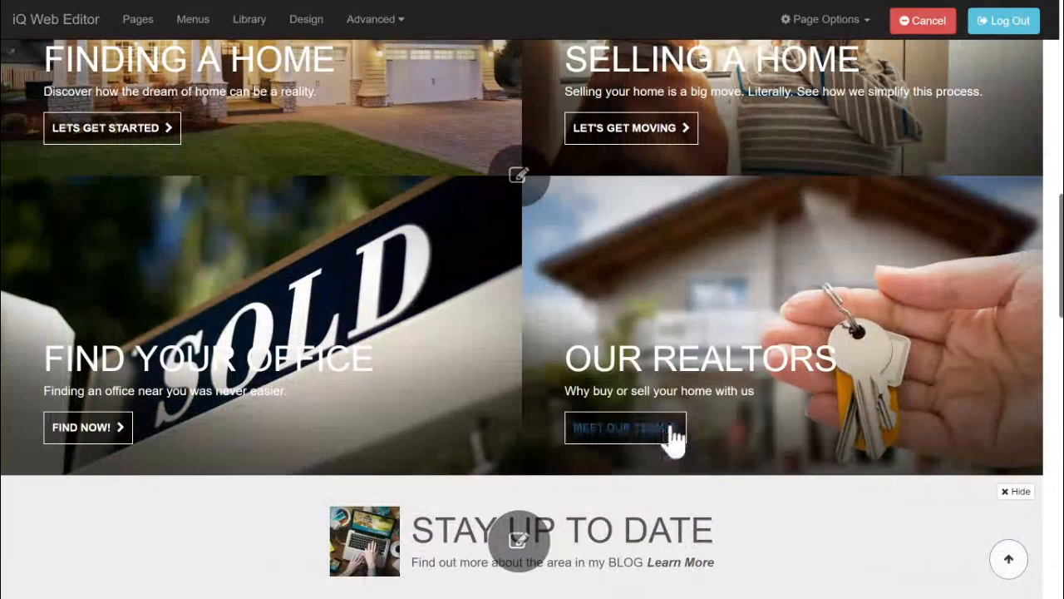
scroll(674, 441, up, 1)
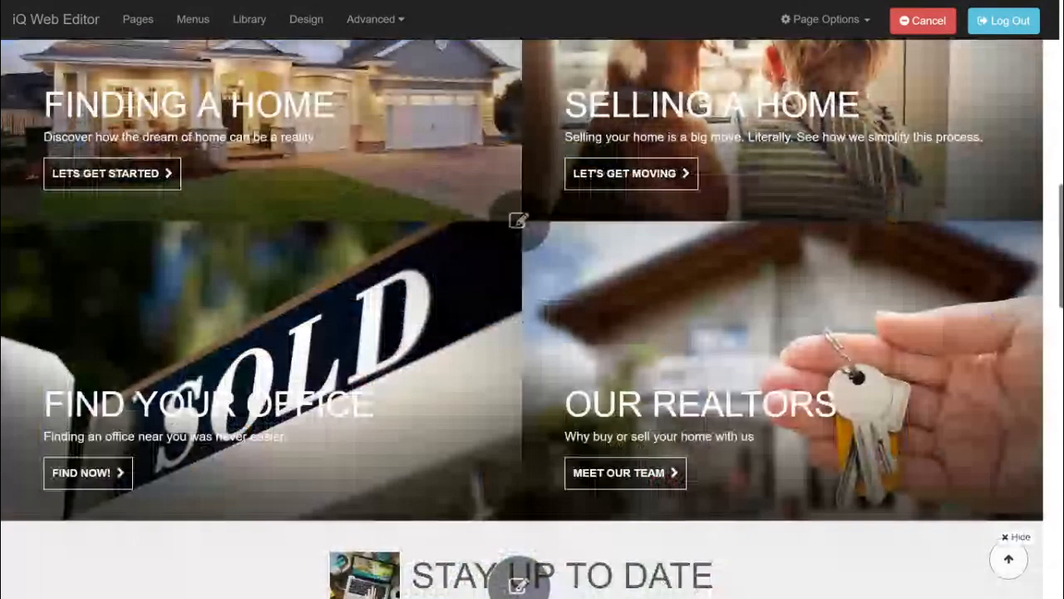
scroll(487, 266, up, 2)
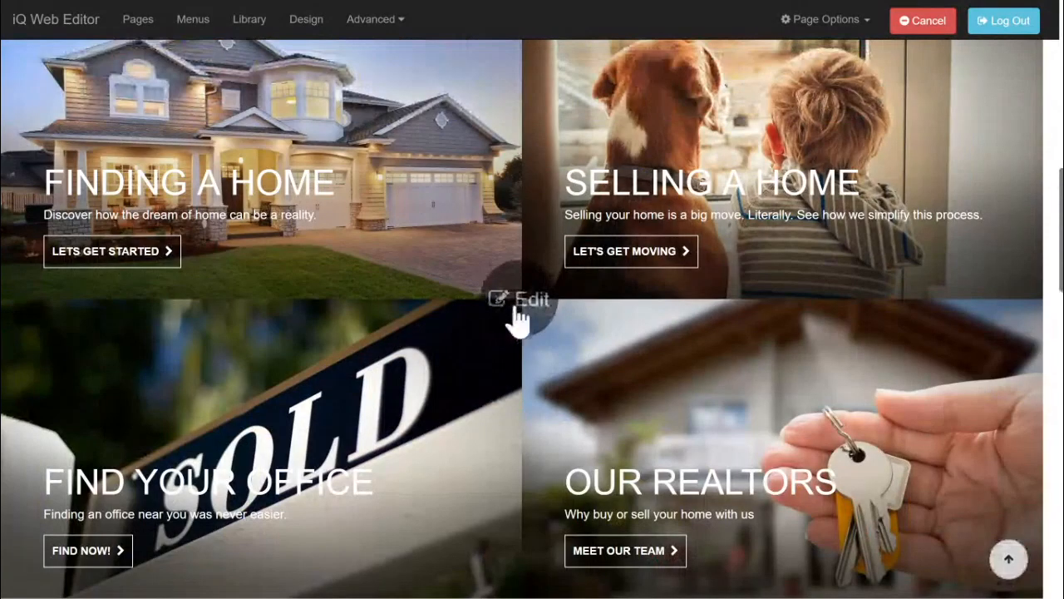
click(517, 318)
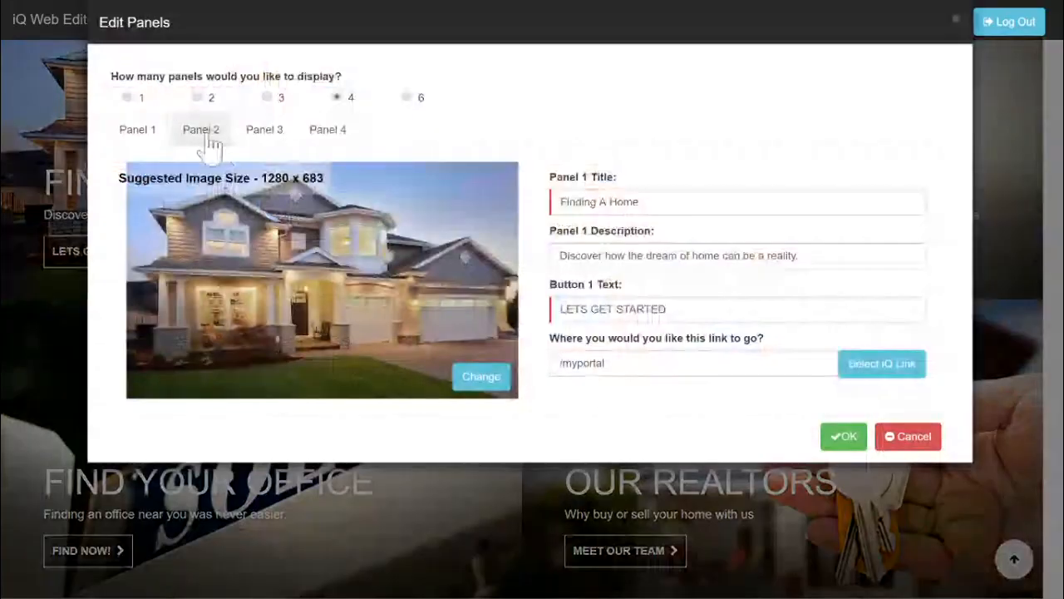
click(256, 133)
click(326, 132)
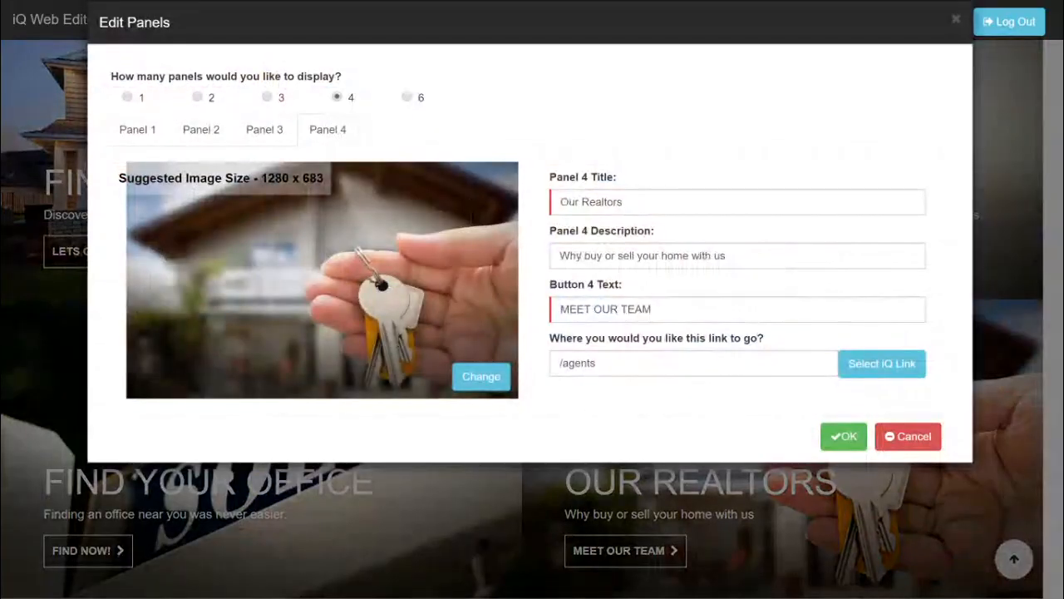
drag(559, 364, 600, 363)
click(270, 140)
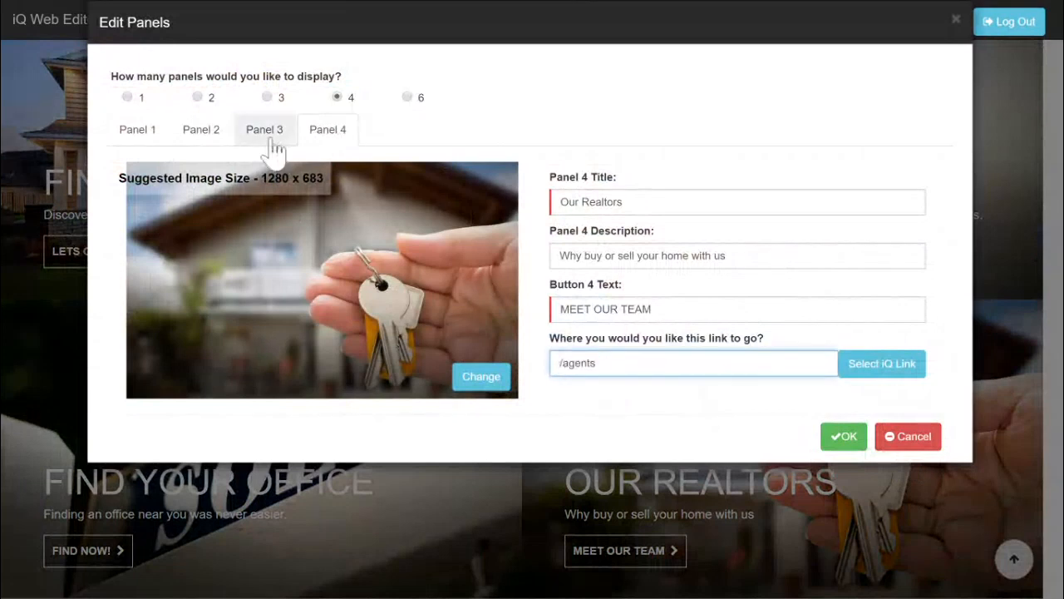
click(270, 141)
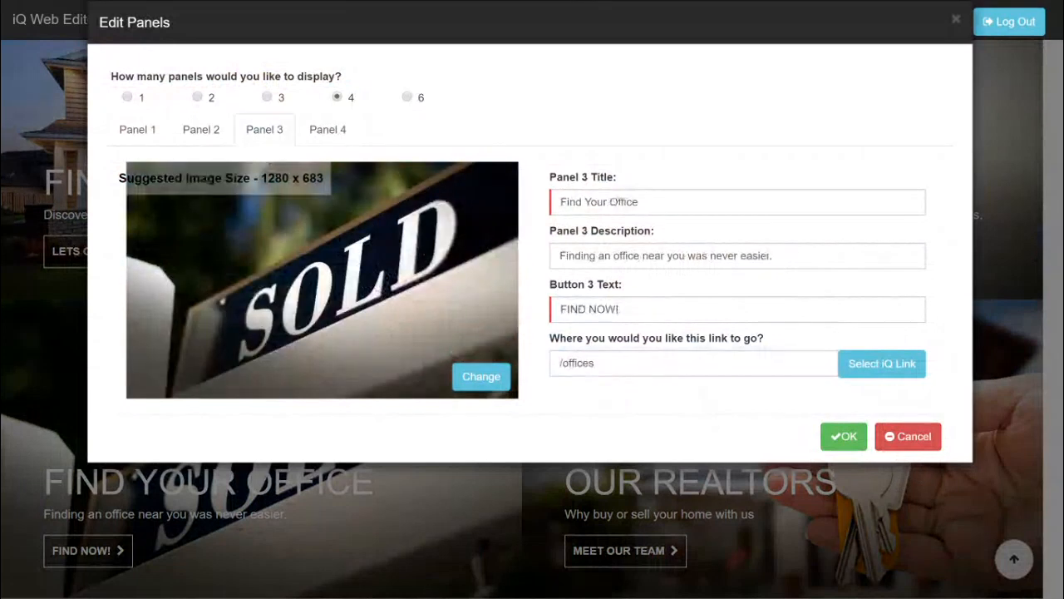
click(913, 438)
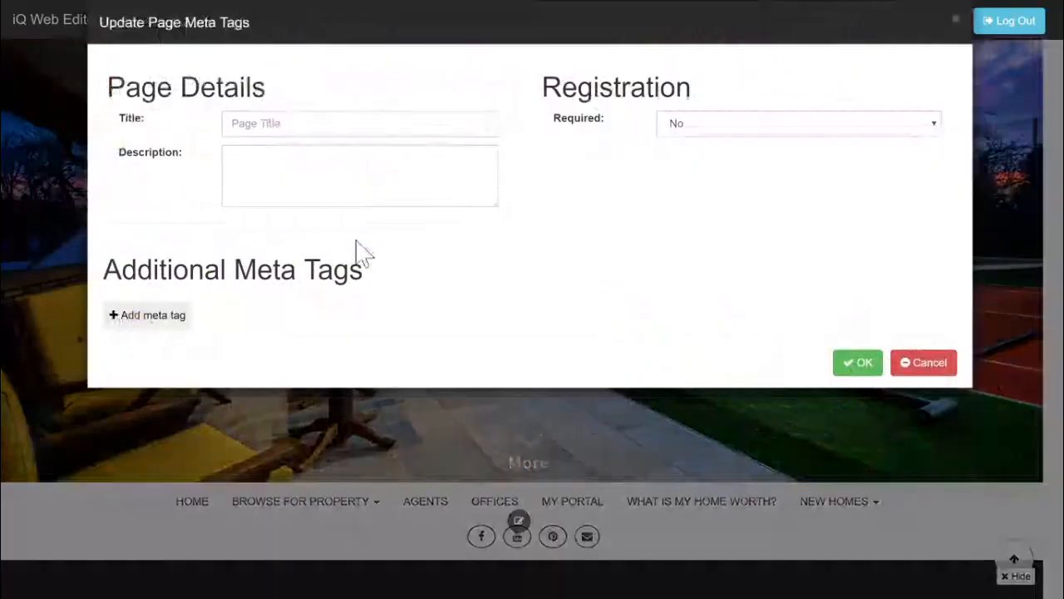
Try adding an additional meta tag named "Real Estate" to the page, leaving its value empty
click(137, 324)
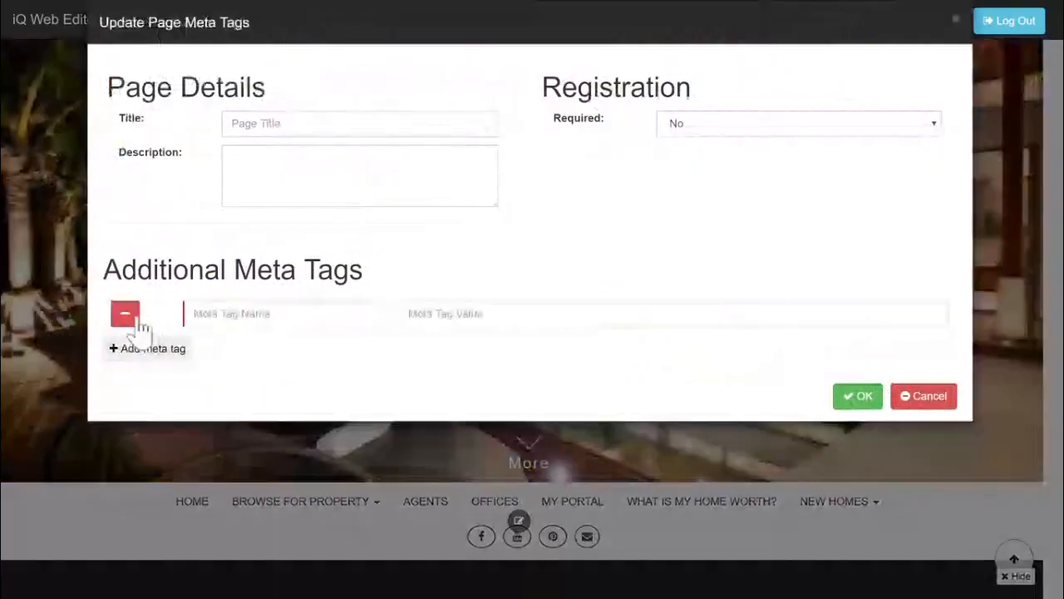
text(Real Esta)
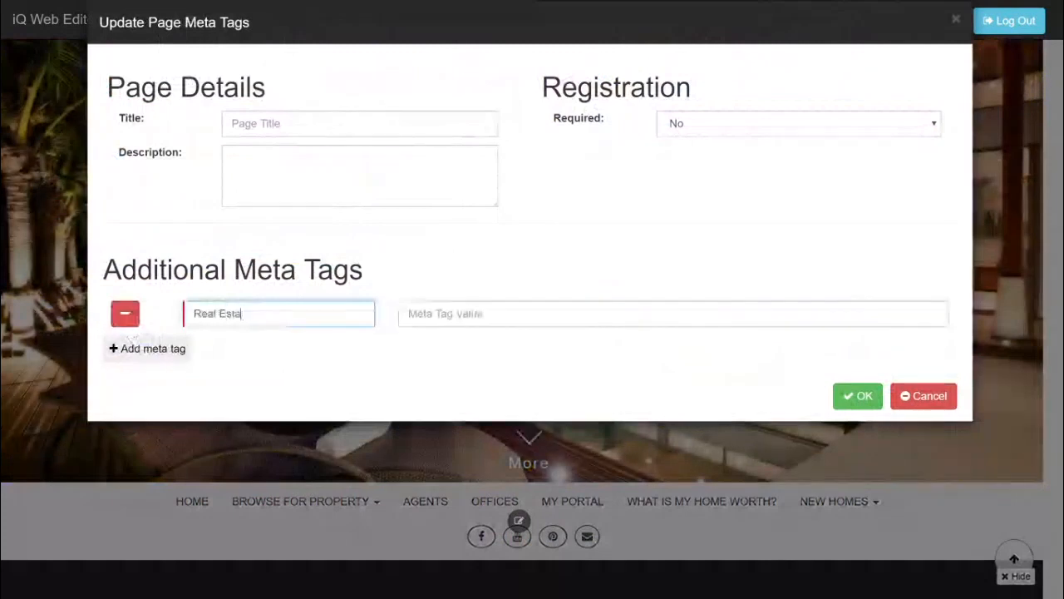
key(BackSpace)
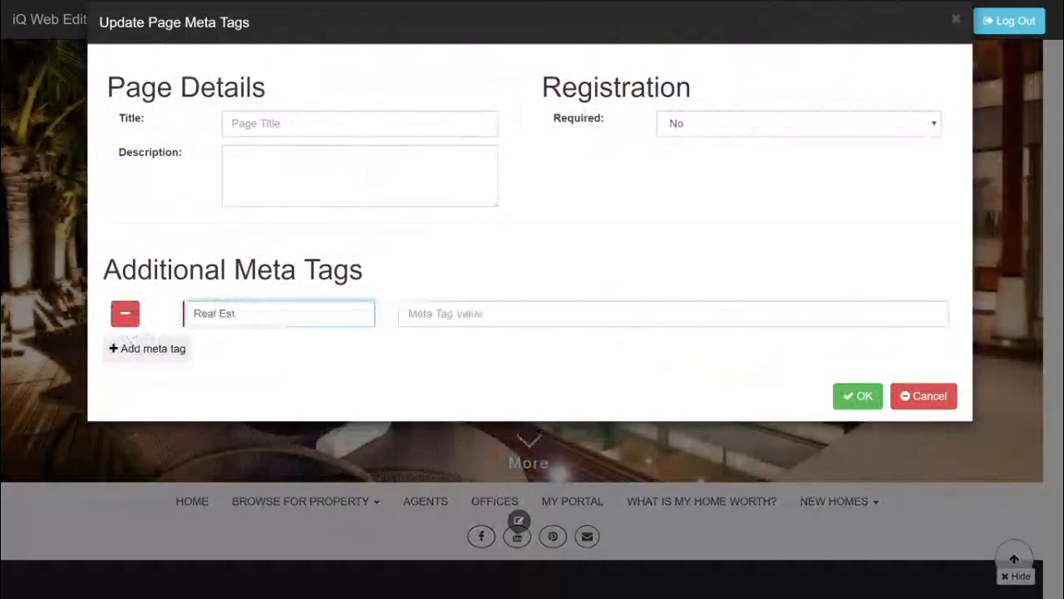
text(ate)
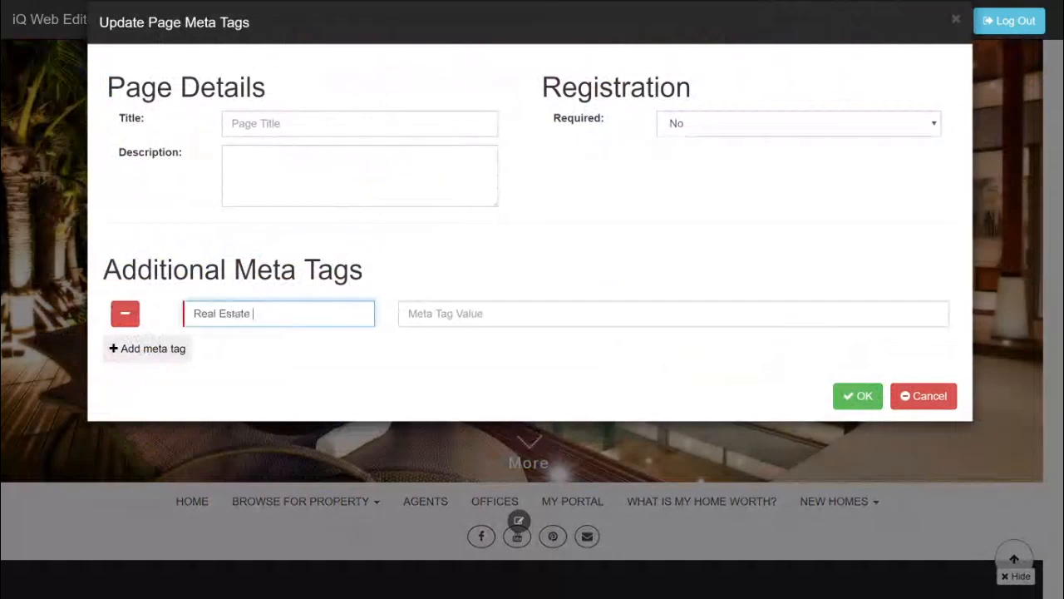
key(Tab)
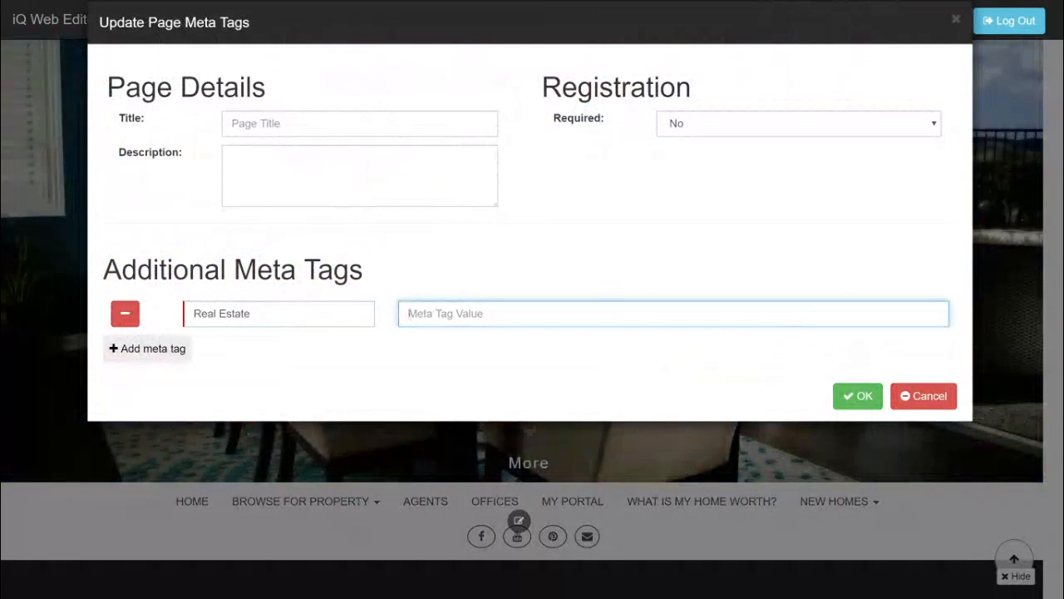
Add a second blank meta tag row, and remove the additional meta tag rows
click(133, 351)
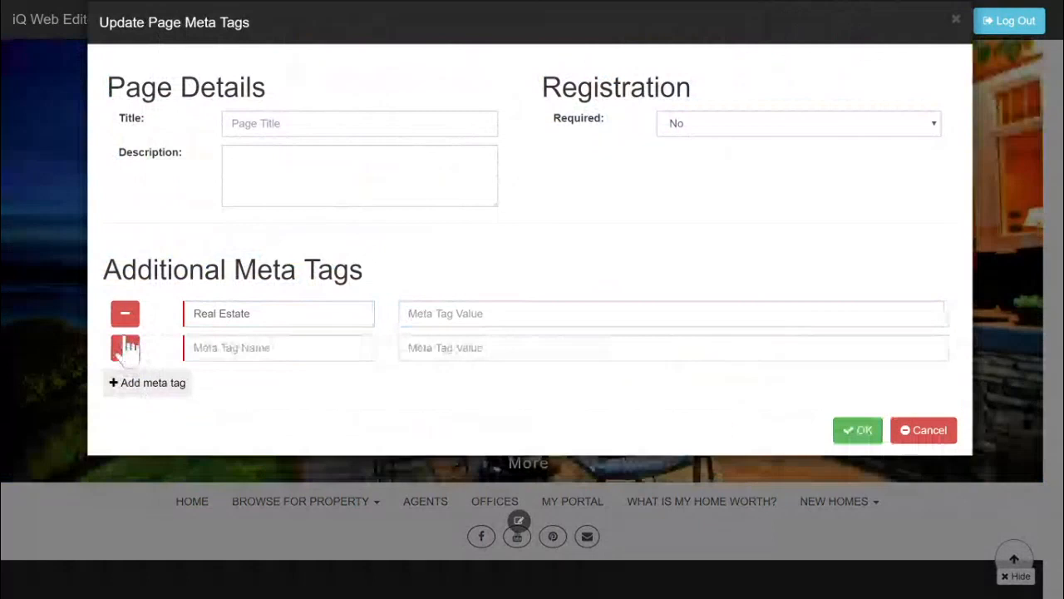
click(125, 348)
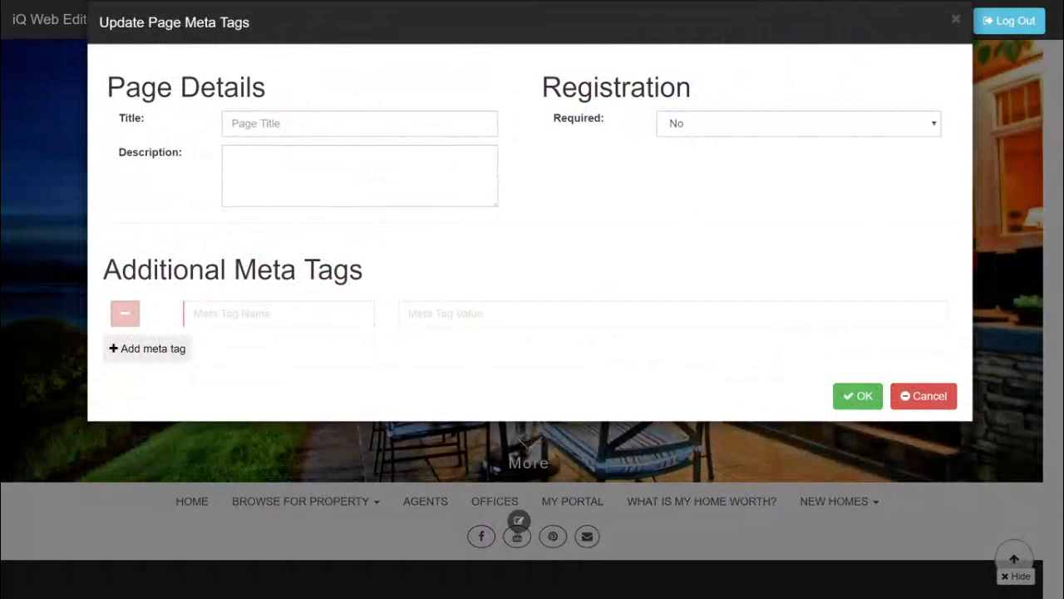
Try requiring visitor registration for the page, with the registration type set to Nag
double_click(616, 91)
click(803, 122)
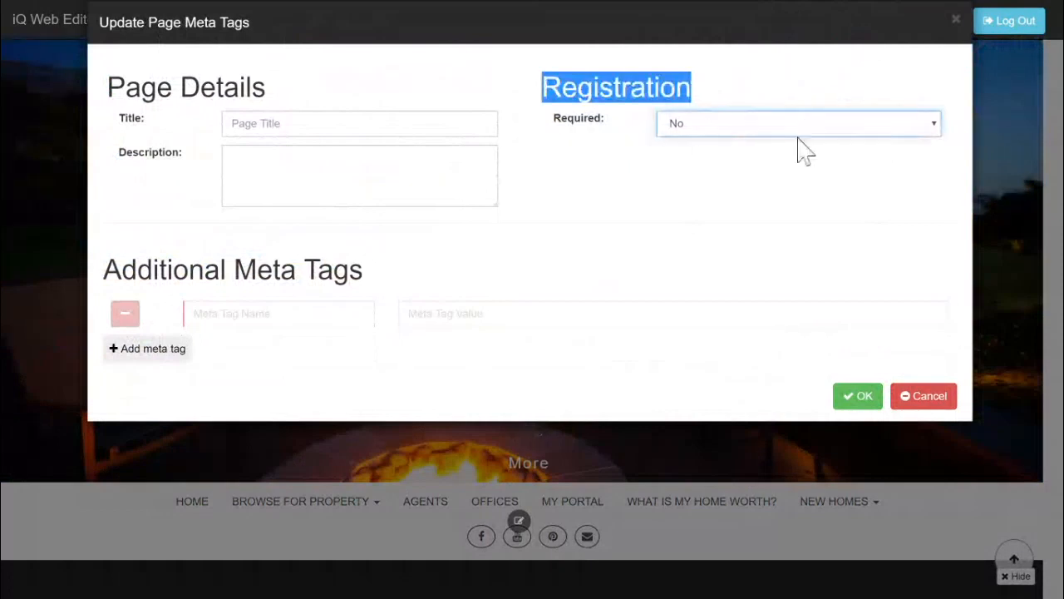
click(802, 151)
click(680, 163)
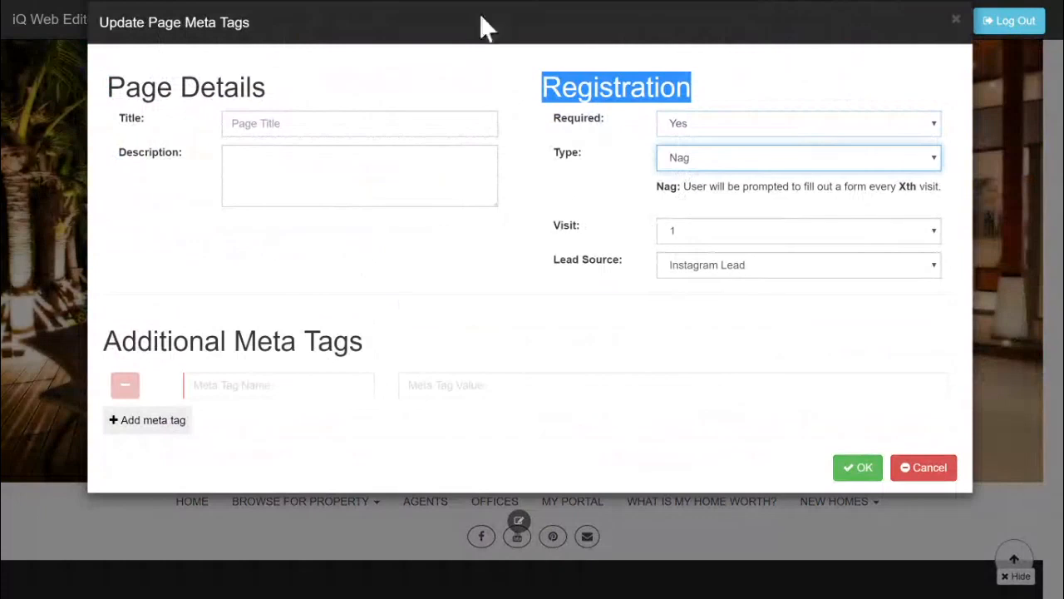
click(401, 2)
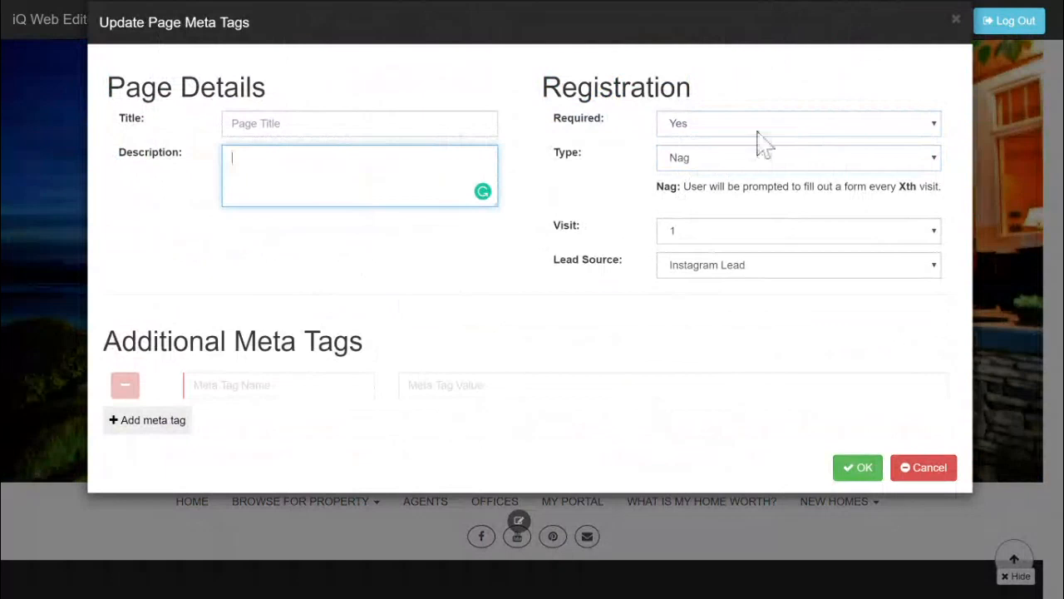
Try applying "Home Page" as the page title in the meta tag settings, and cancel the changes
text(Home Pa)
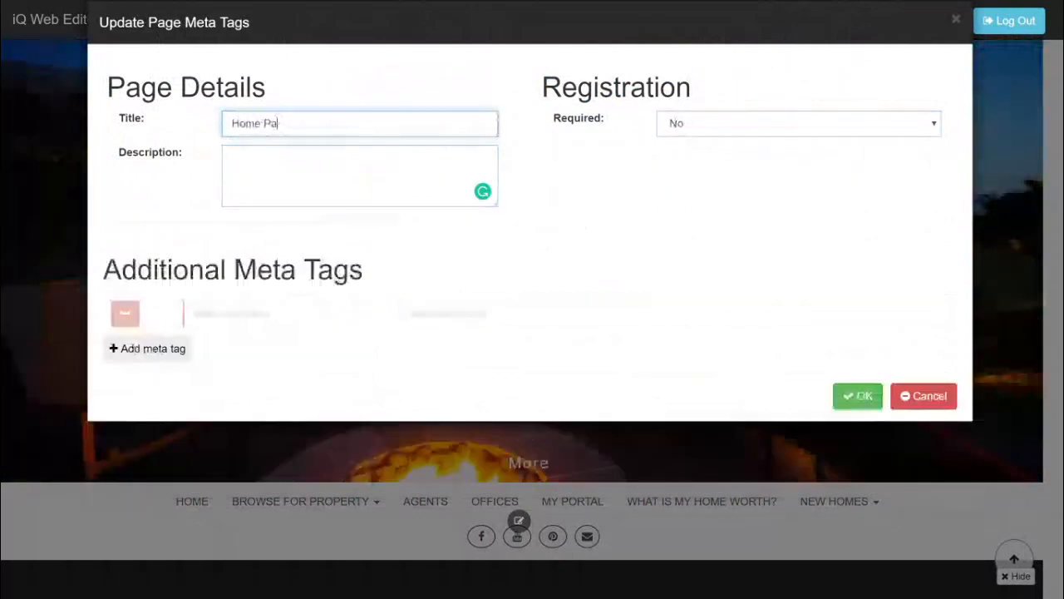
text(ge)
click(852, 394)
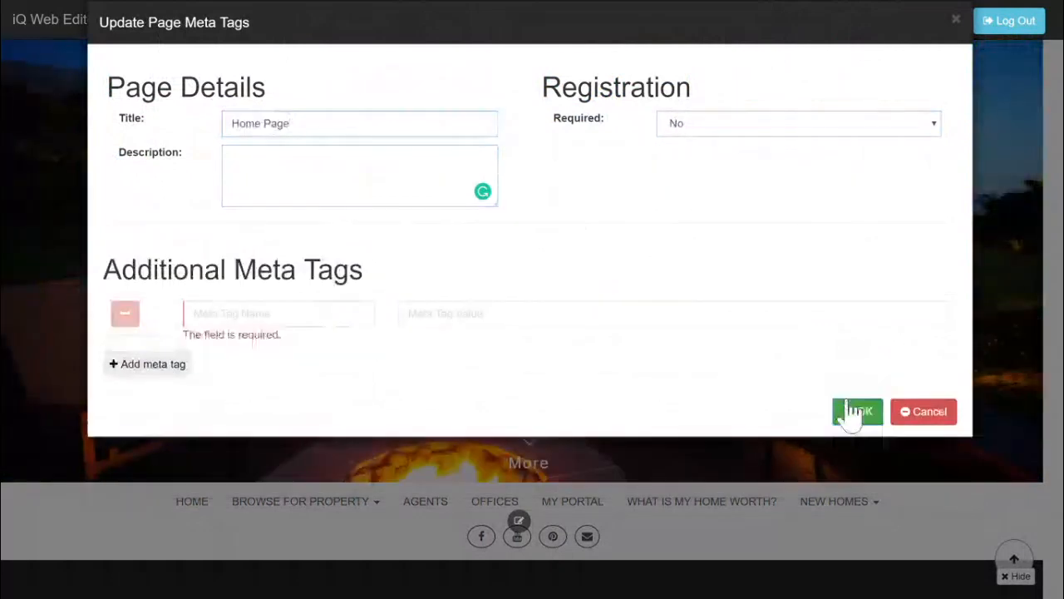
click(123, 324)
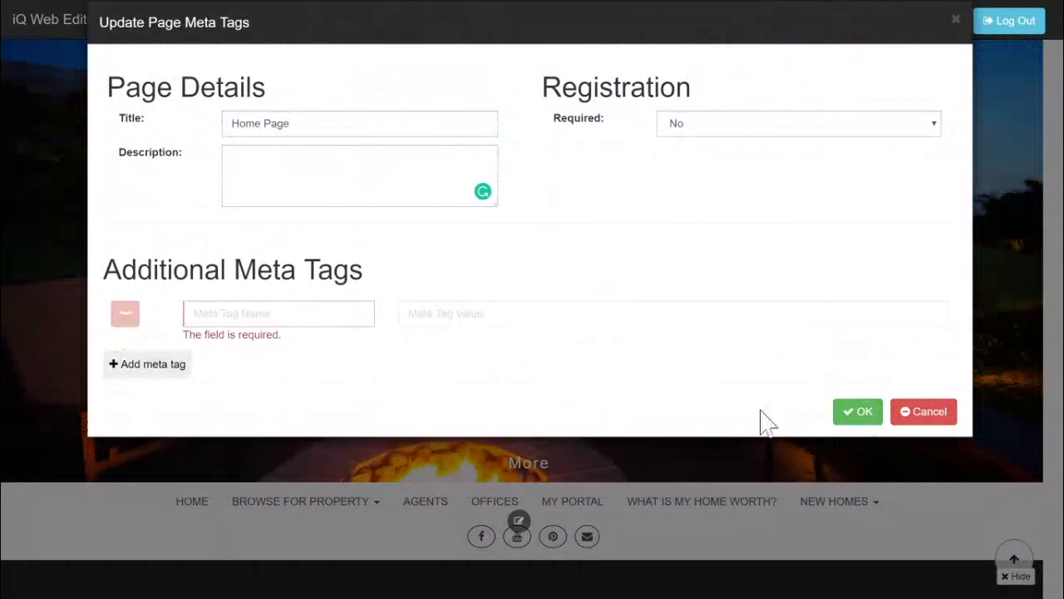
click(925, 412)
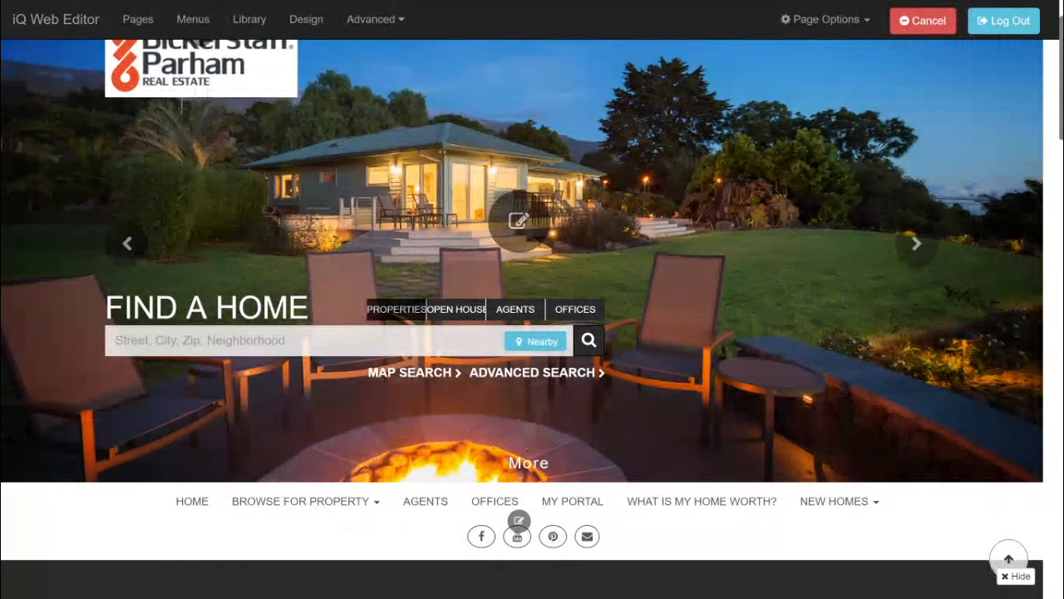
Reopen the page's meta tag settings, try to apply them with an empty title, and cancel
click(826, 20)
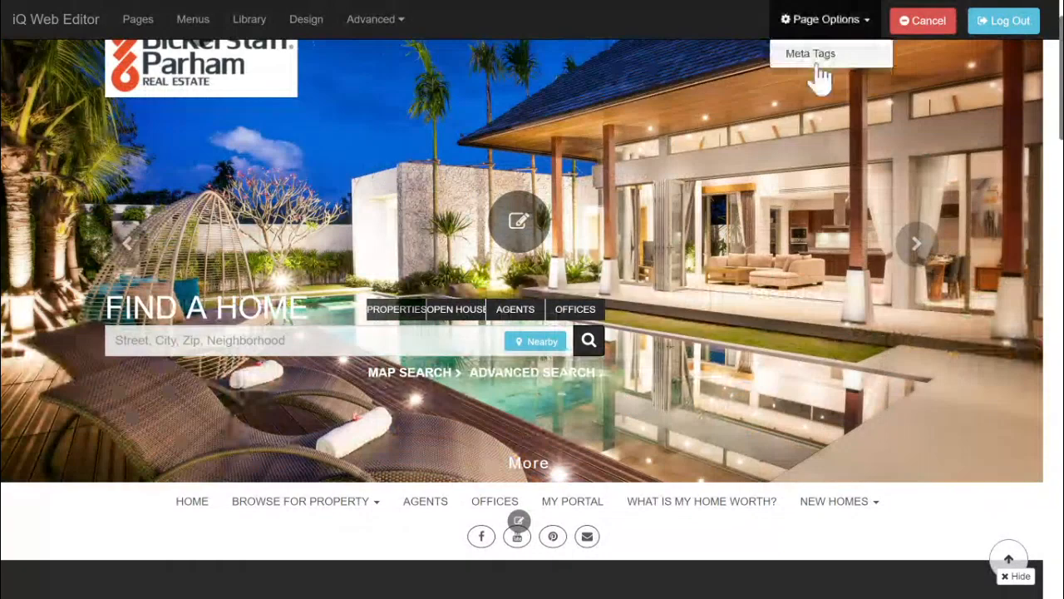
click(810, 55)
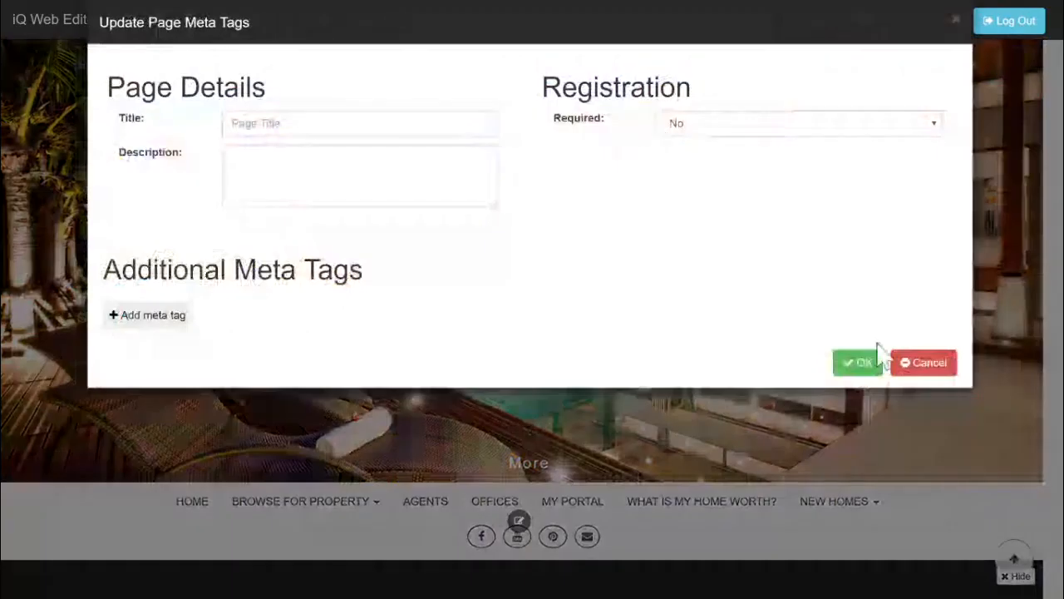
click(868, 366)
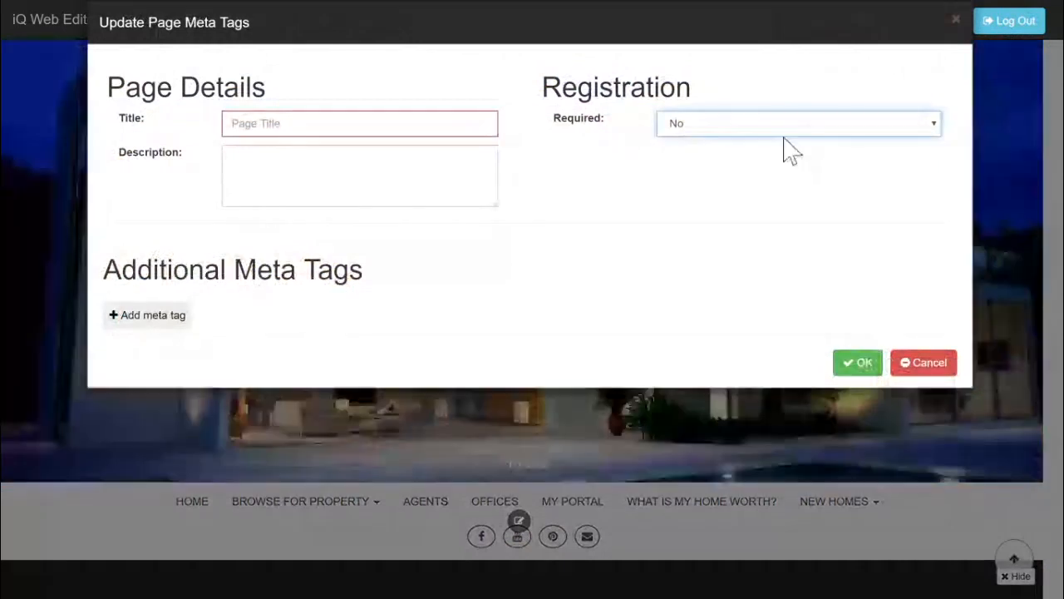
click(936, 363)
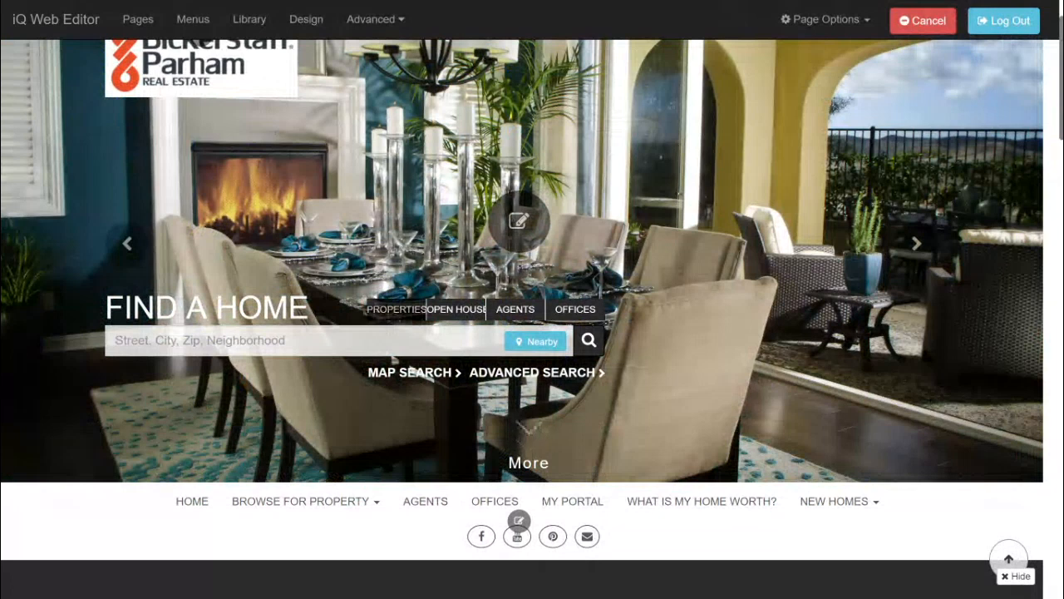
Open the Page Manager and start creating a new page
click(122, 23)
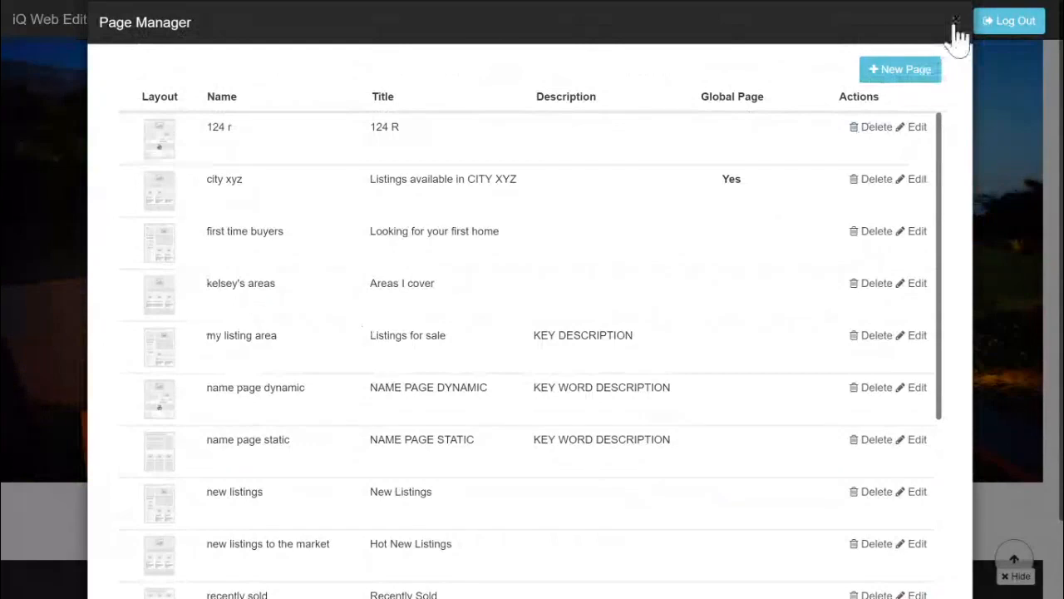
click(899, 66)
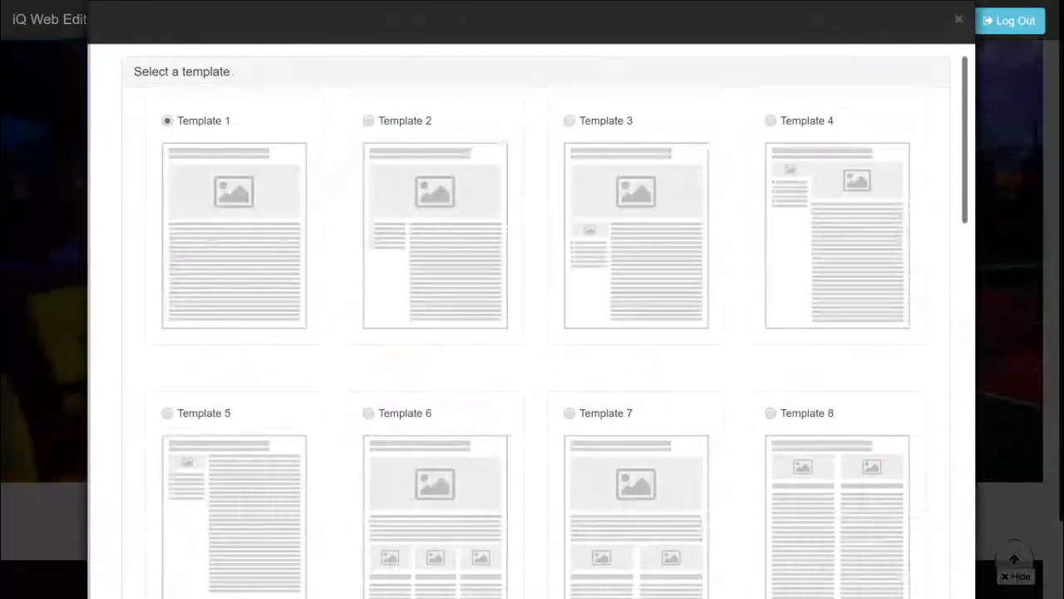
Examine the static page layouts offered for the new page, from Template 1 through Template 16
scroll(399, 231, down, 1)
scroll(406, 232, down, 5)
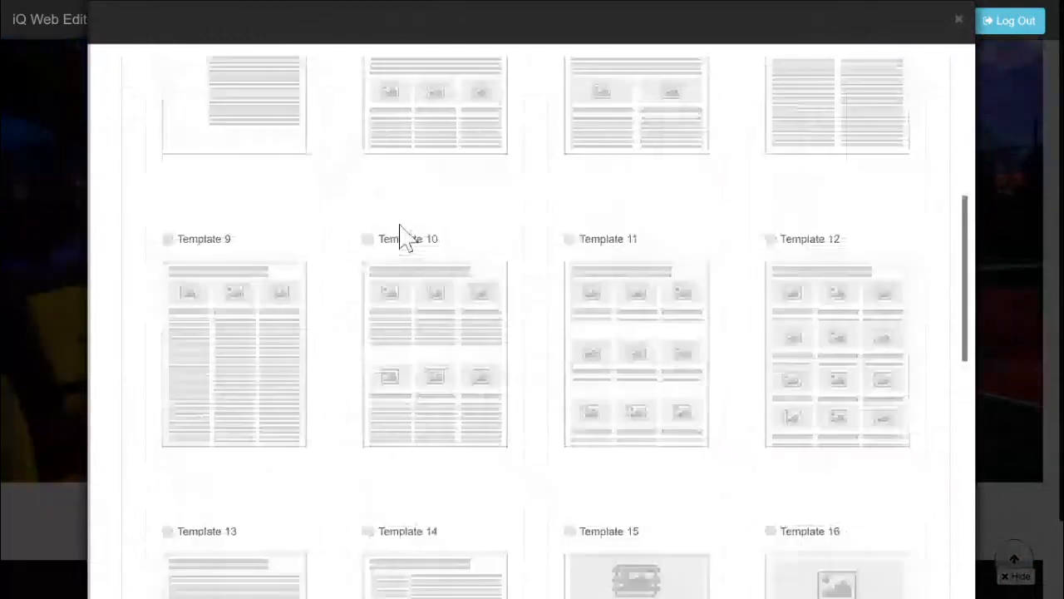
scroll(403, 237, down, 2)
scroll(399, 235, down, 5)
scroll(400, 235, up, 9)
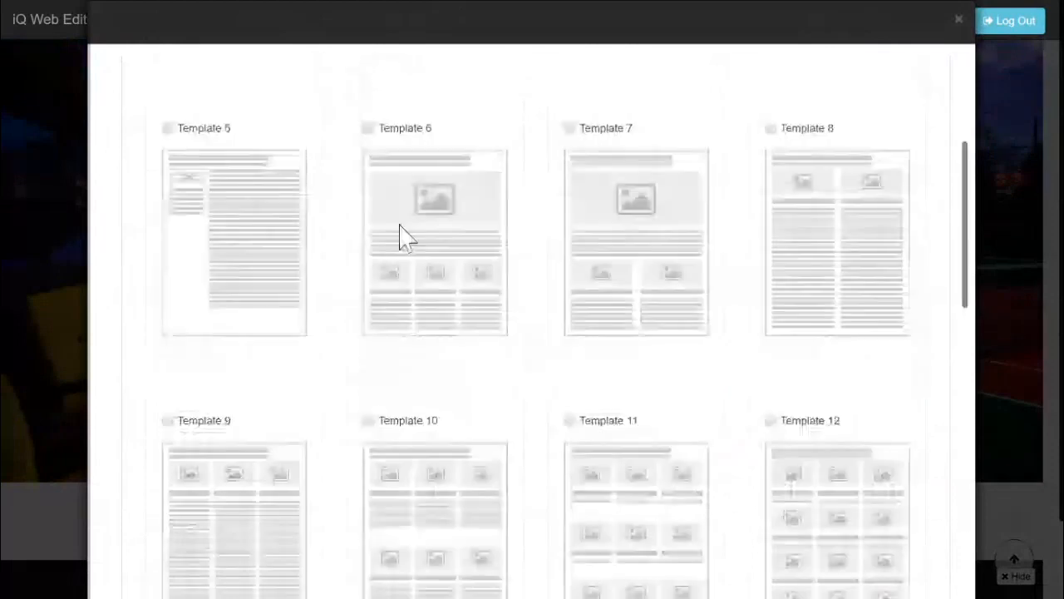
scroll(400, 236, up, 4)
drag(140, 71, 371, 81)
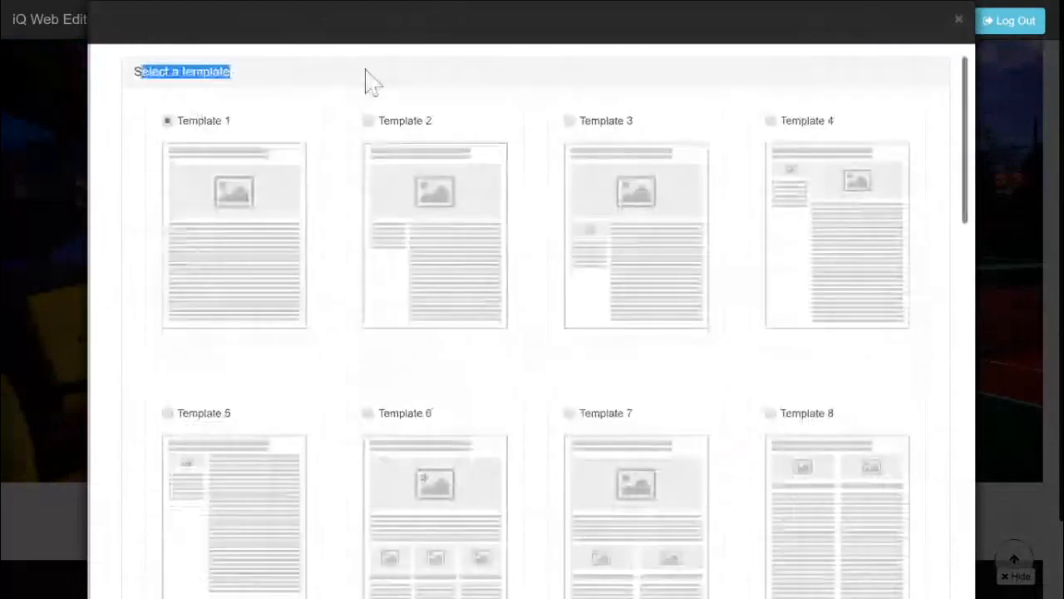
scroll(187, 152, down, 4)
scroll(187, 152, down, 4)
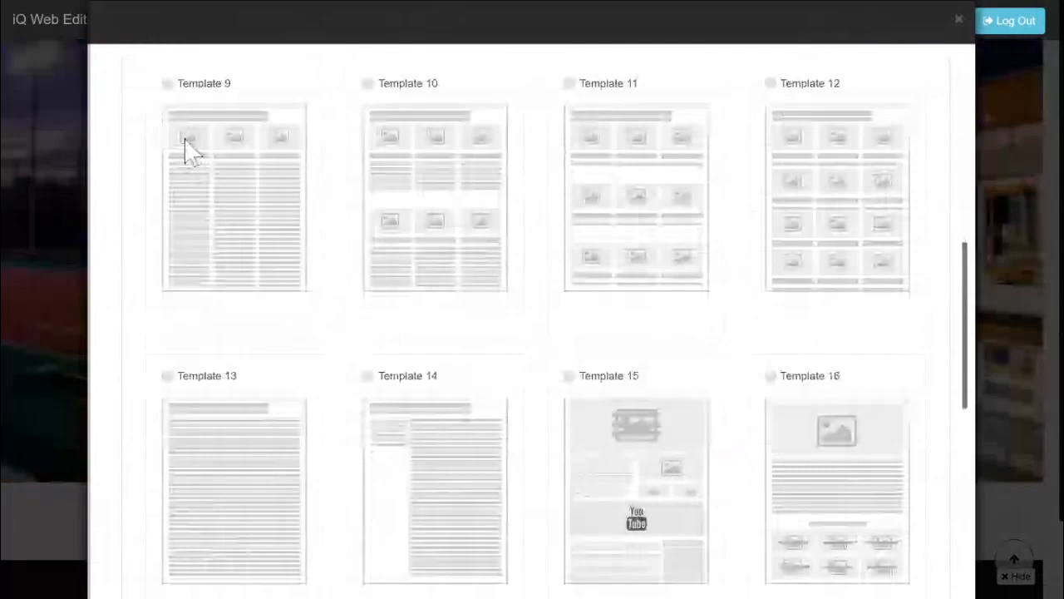
scroll(190, 150, down, 3)
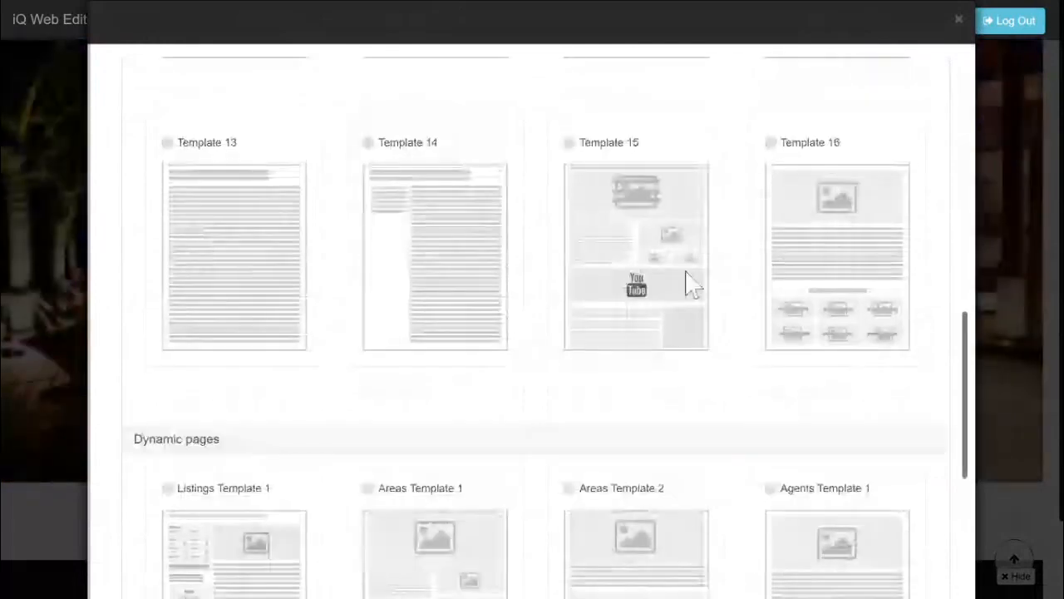
scroll(275, 232, up, 3)
scroll(275, 233, up, 7)
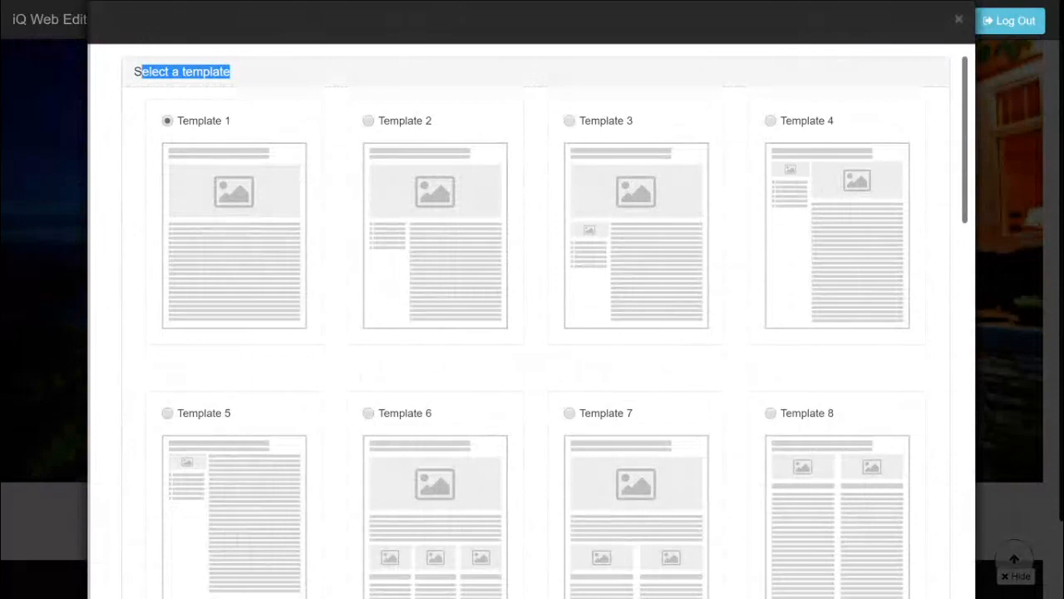
Examine the dynamic page templates, including the listings, areas, agents, classes, showcase, luxury and kiosk layouts
scroll(573, 479, down, 11)
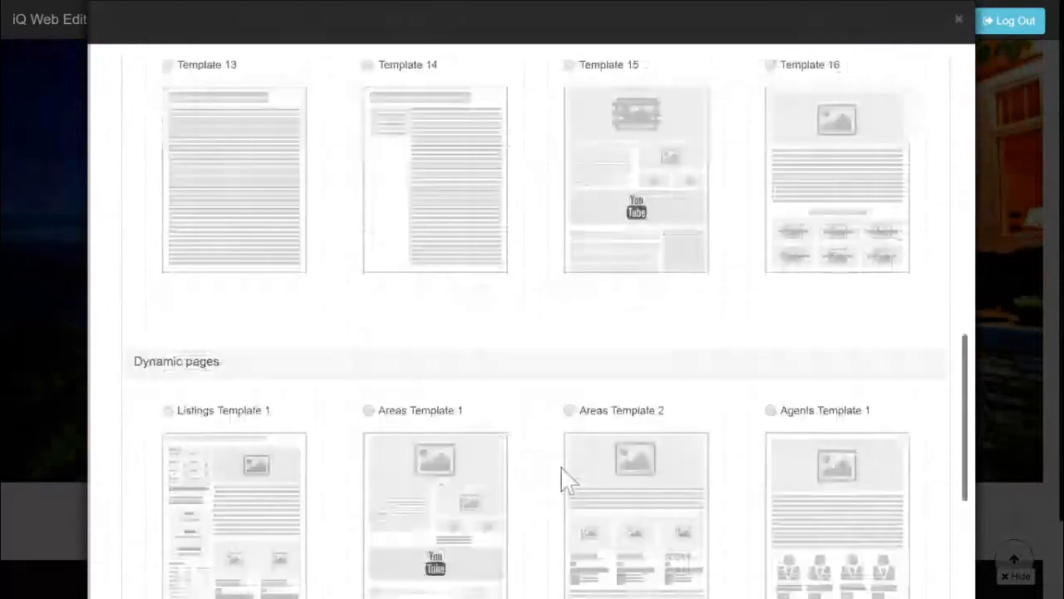
scroll(562, 479, down, 3)
drag(134, 127, 339, 166)
click(340, 153)
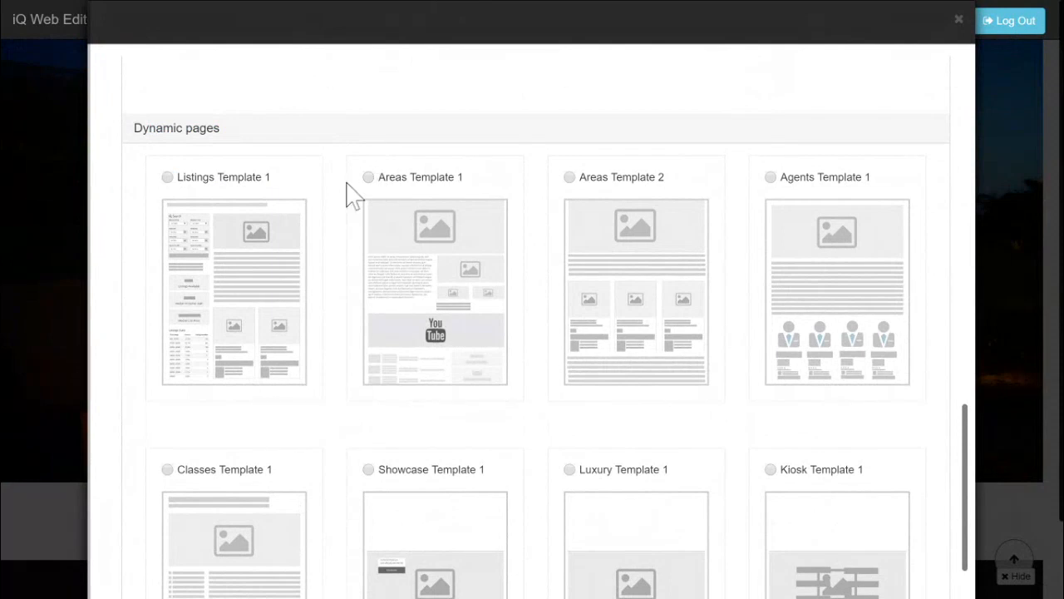
scroll(346, 198, down, 2)
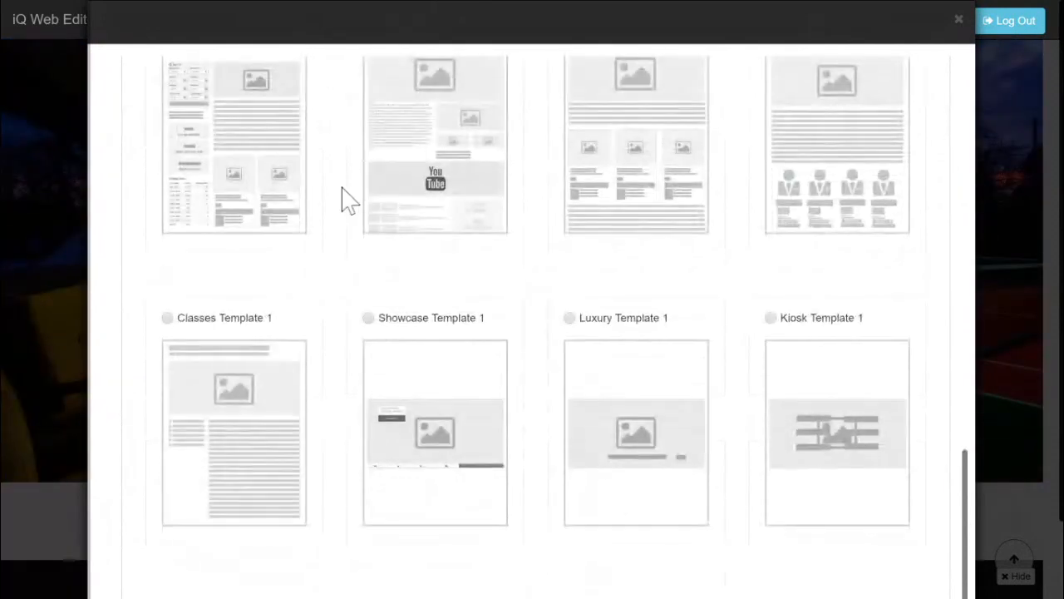
scroll(346, 198, up, 2)
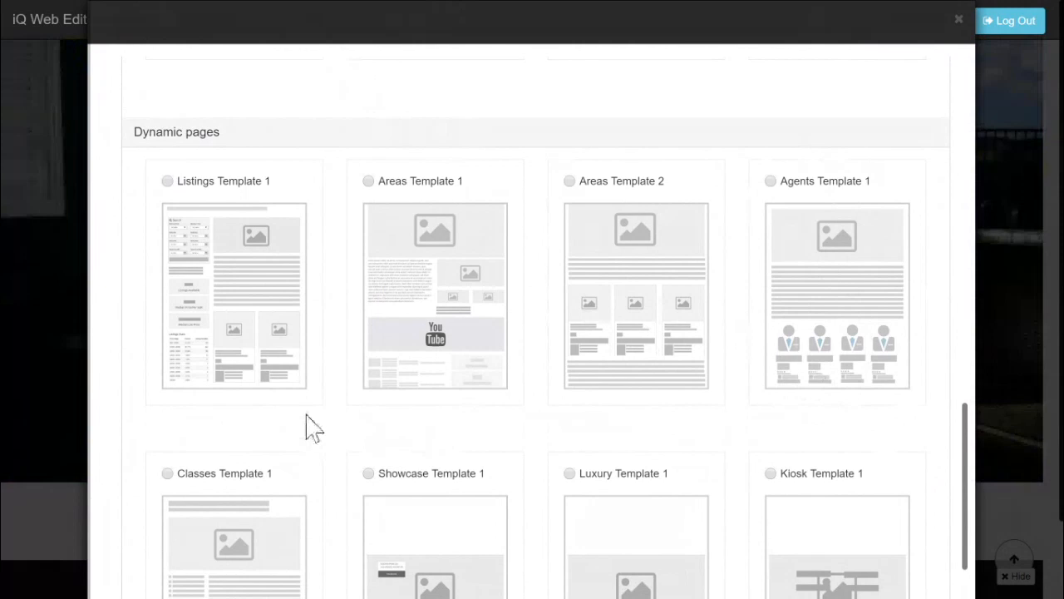
scroll(306, 424, up, 1)
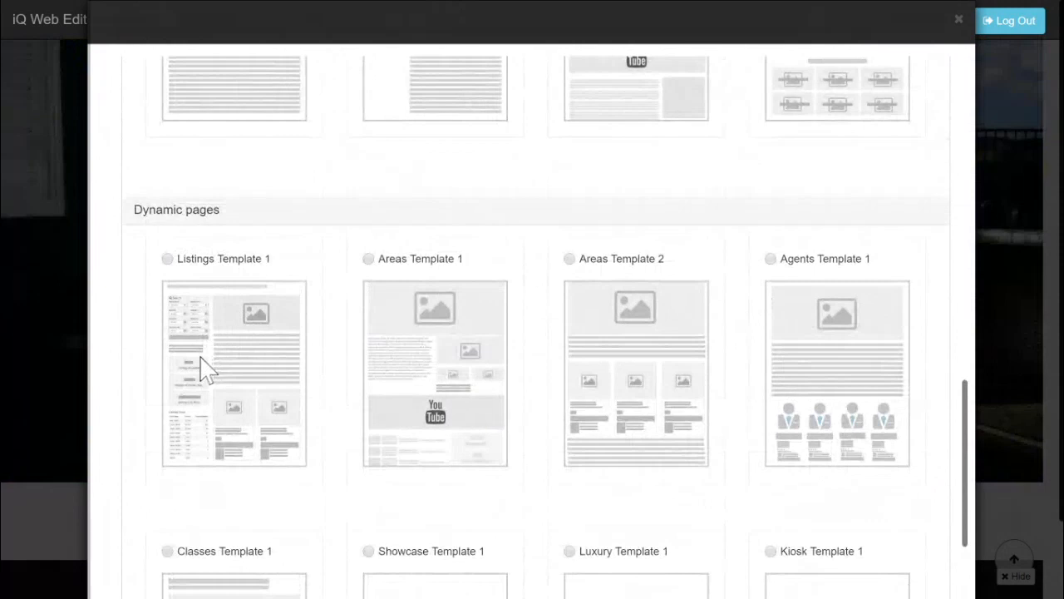
scroll(235, 274, up, 4)
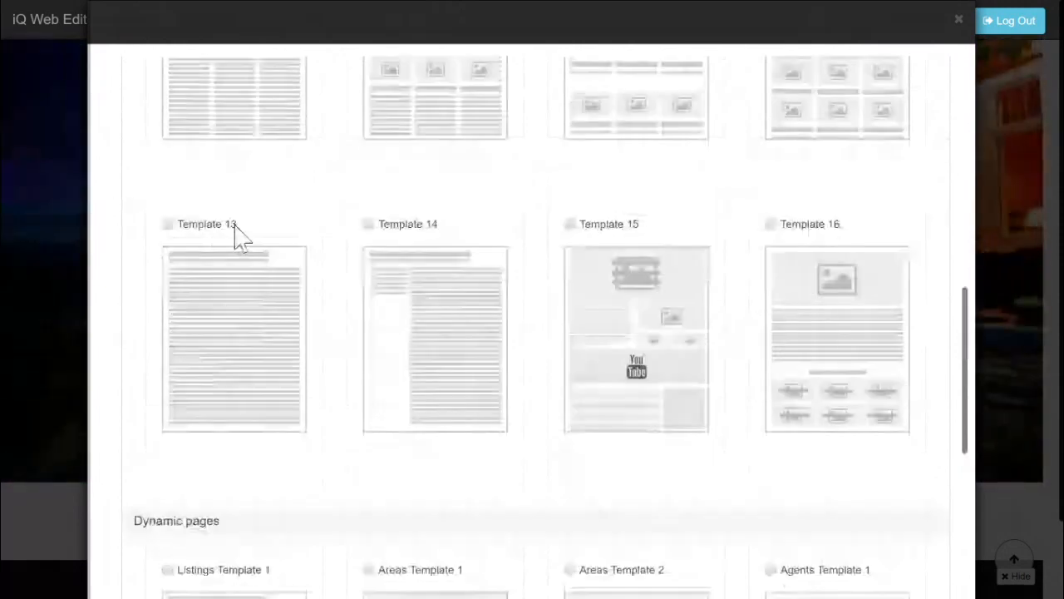
Choose the dynamic Listings Template 1 for the new page and continue to the page details
scroll(365, 424, down, 5)
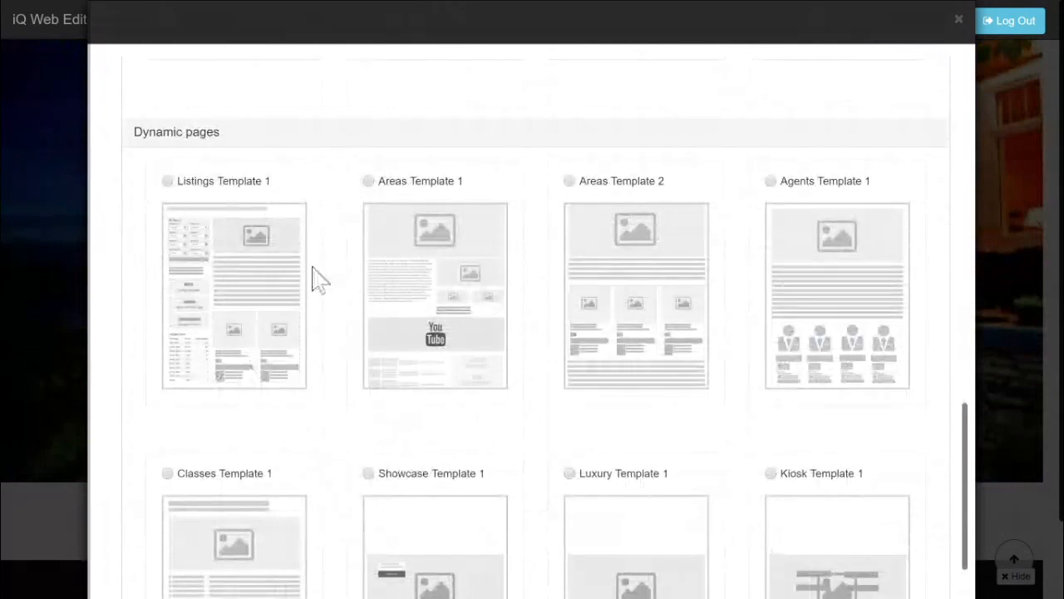
click(168, 182)
scroll(449, 274, down, 3)
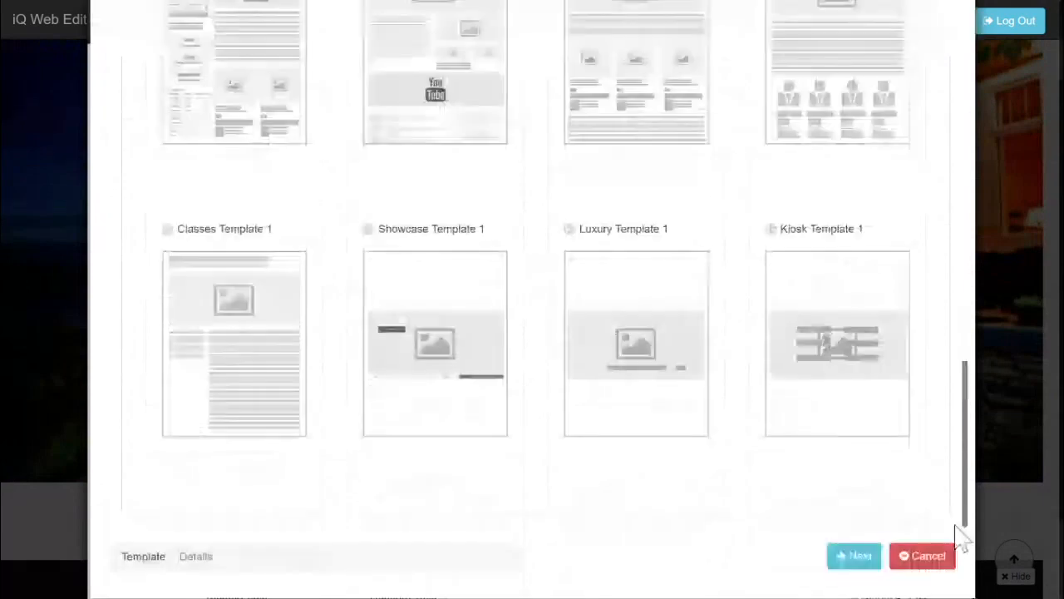
click(856, 555)
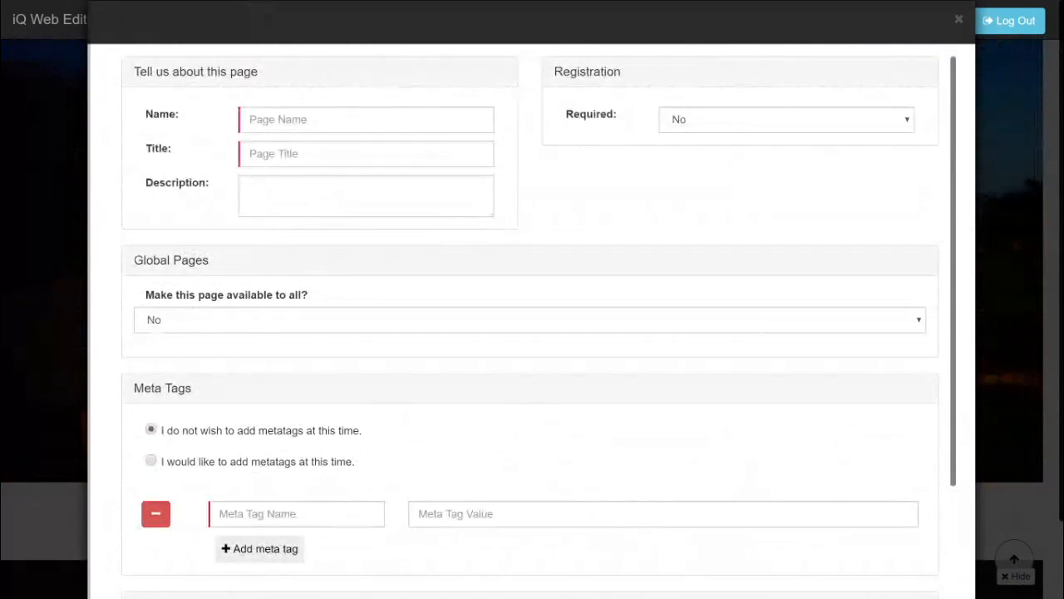
Name the new page "First Time Home Buyer" and give it the title "So You Want To Buy A Home"
click(366, 120)
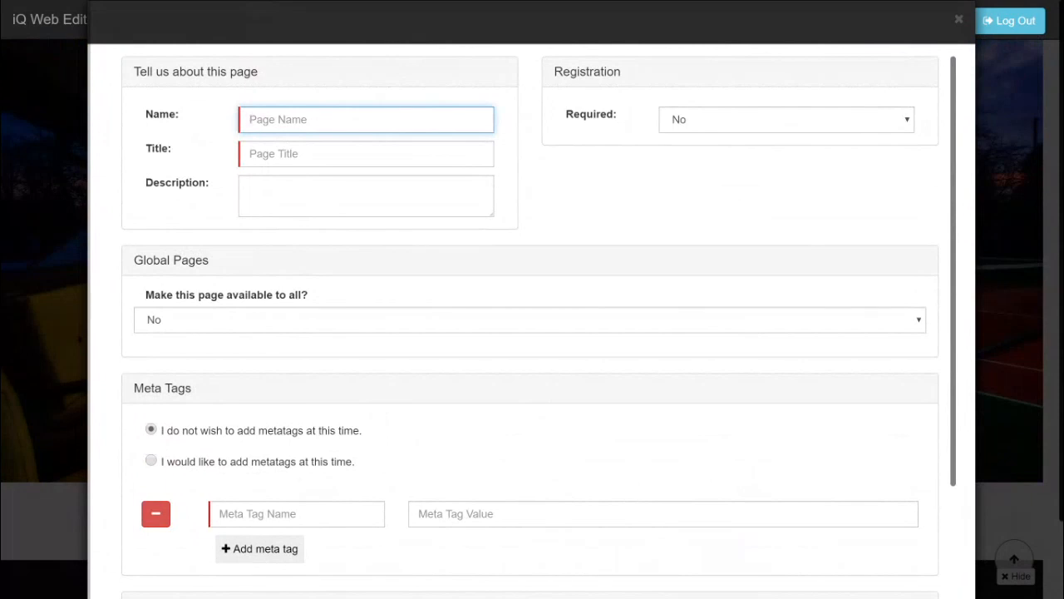
text(First Time Home Buyer)
key(Tab)
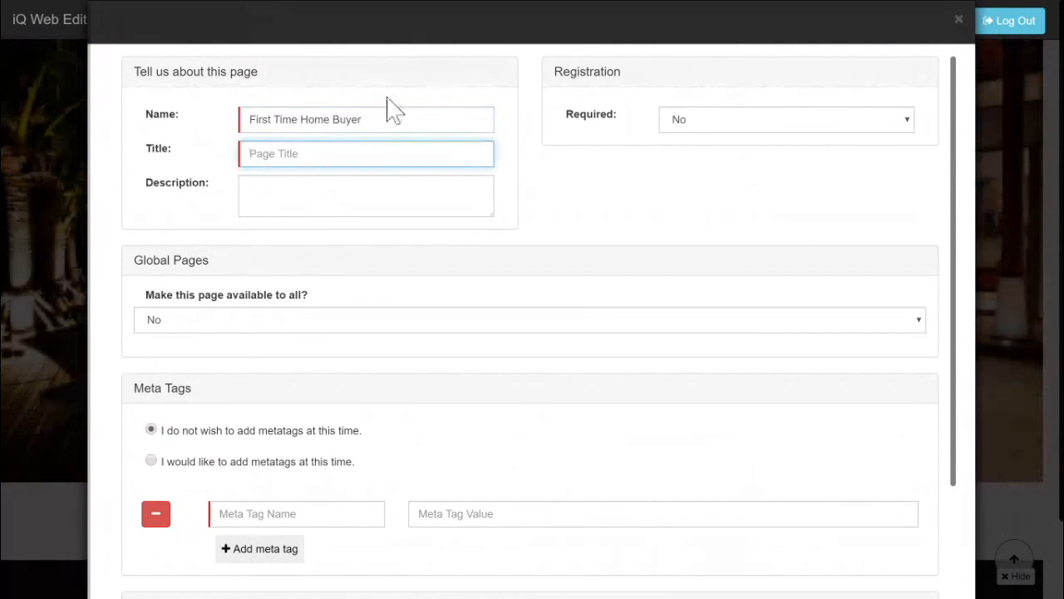
drag(363, 119, 221, 131)
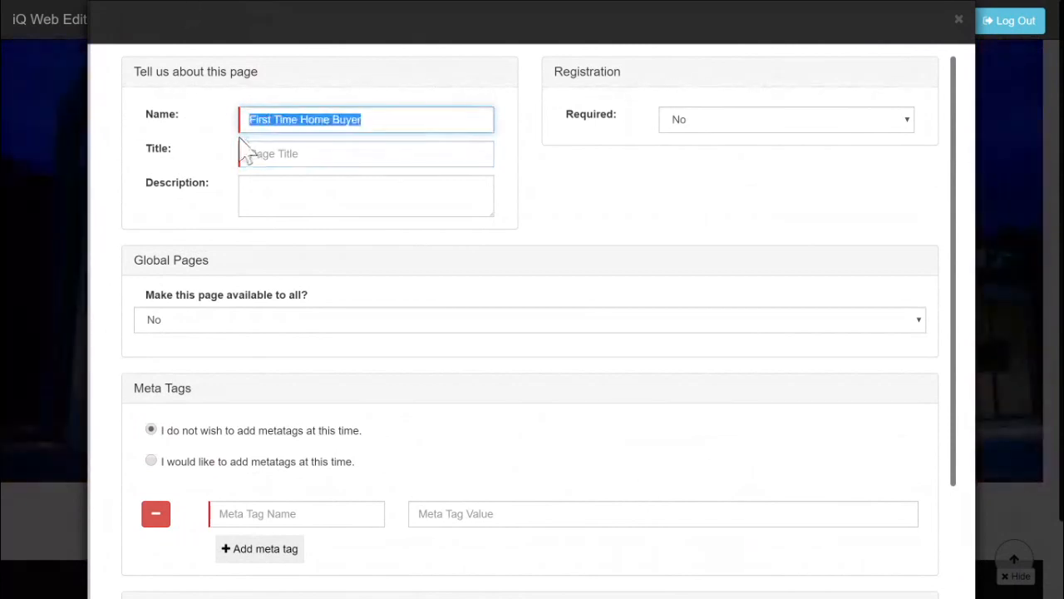
key(Tab)
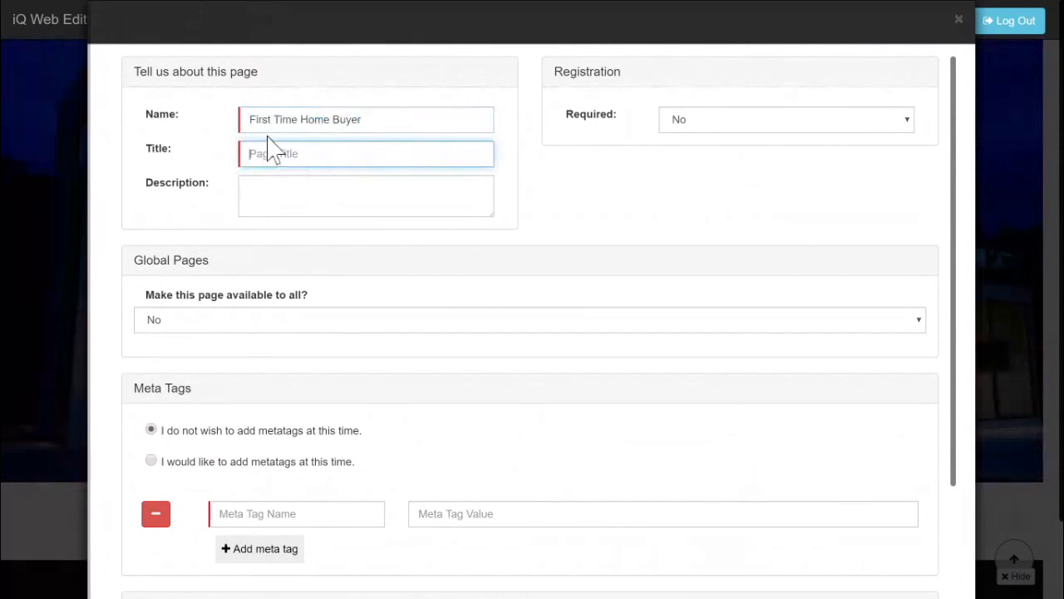
text(So You Want To Buy A Home)
key(Tab)
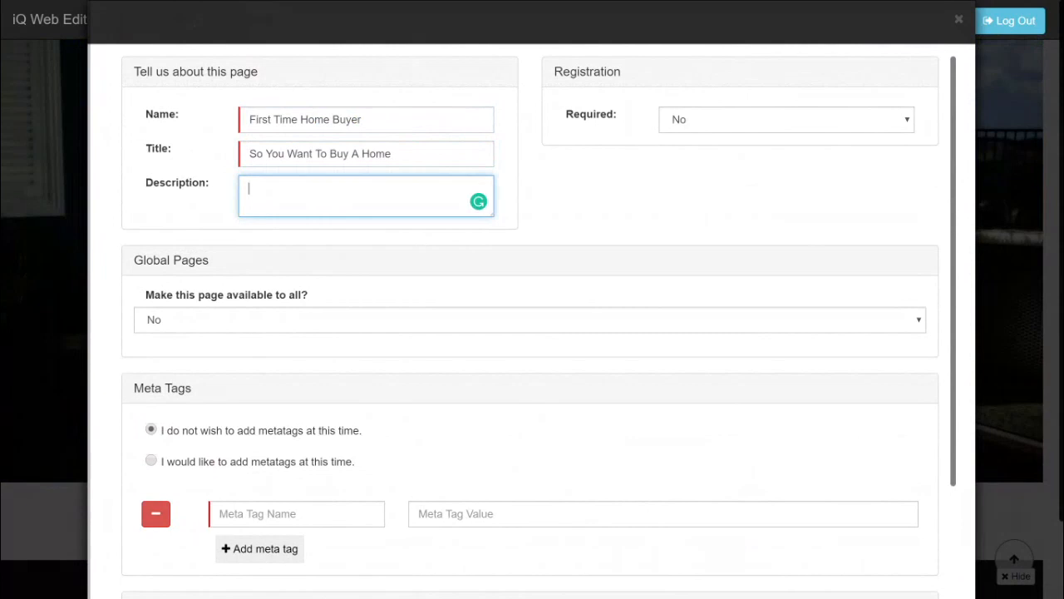
Enter "Add Key Words about buying a home for the first time" as the new page's description
text(Add Ke)
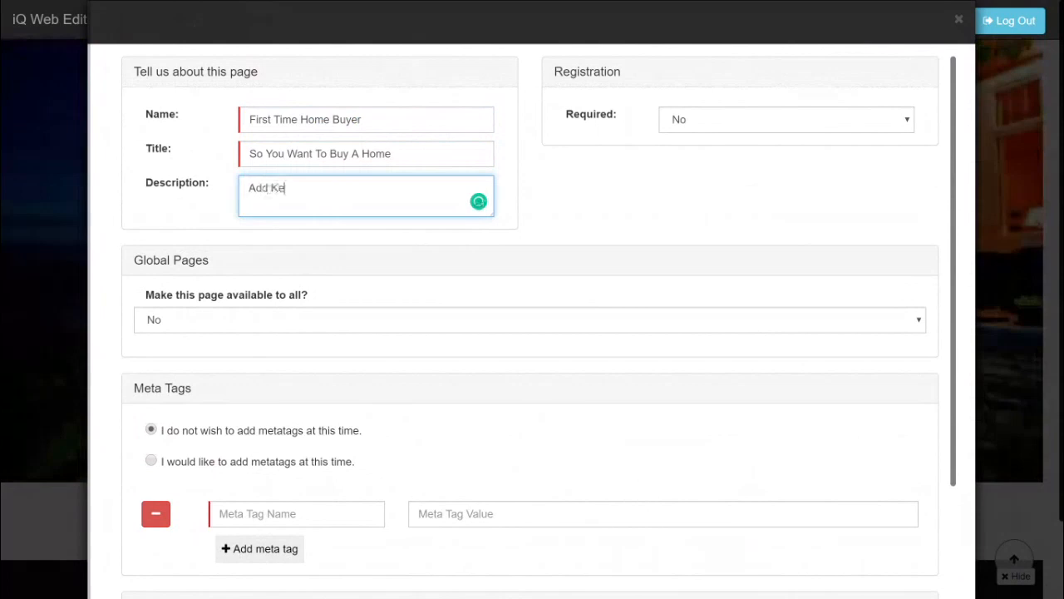
text(y Words about buying a)
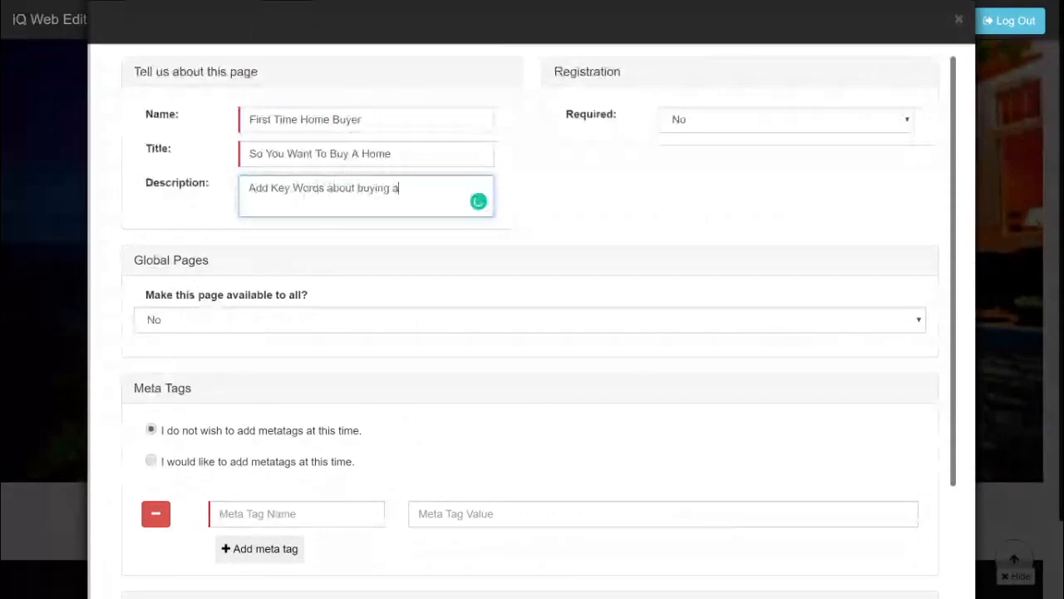
text( home for the first time)
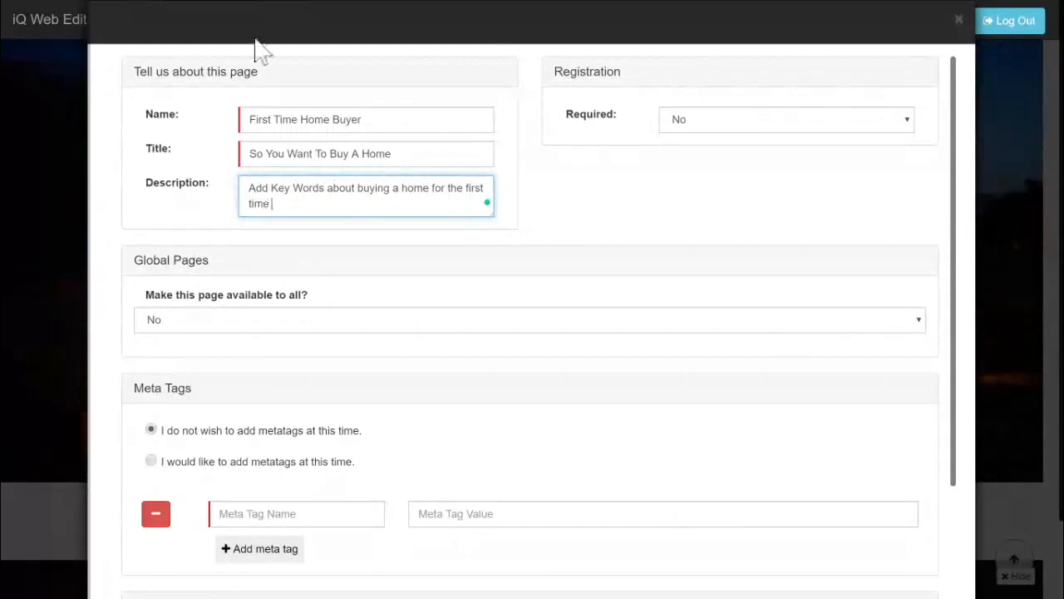
click(265, 2)
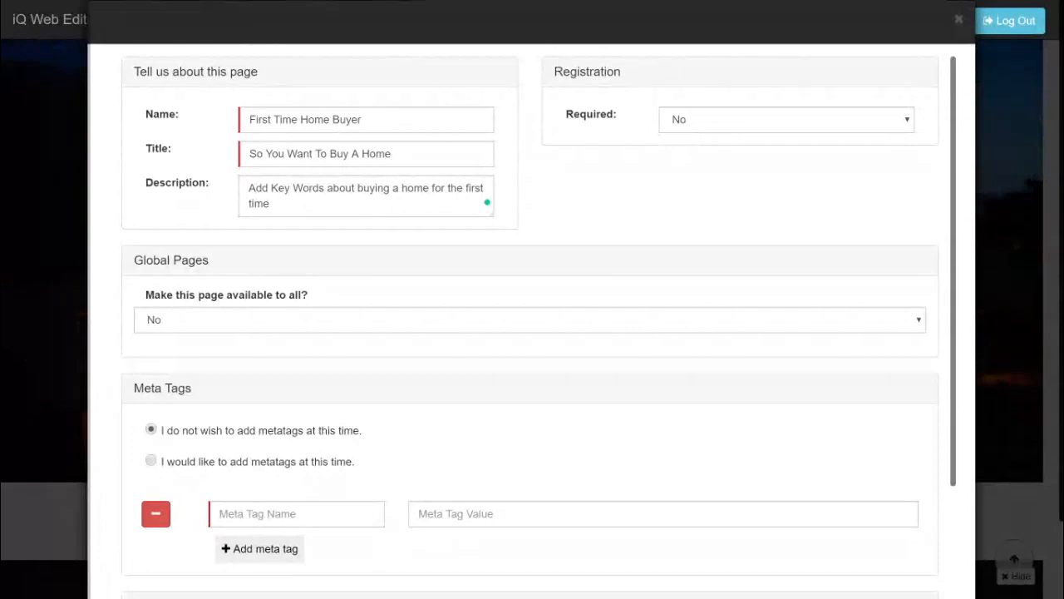
click(273, 203)
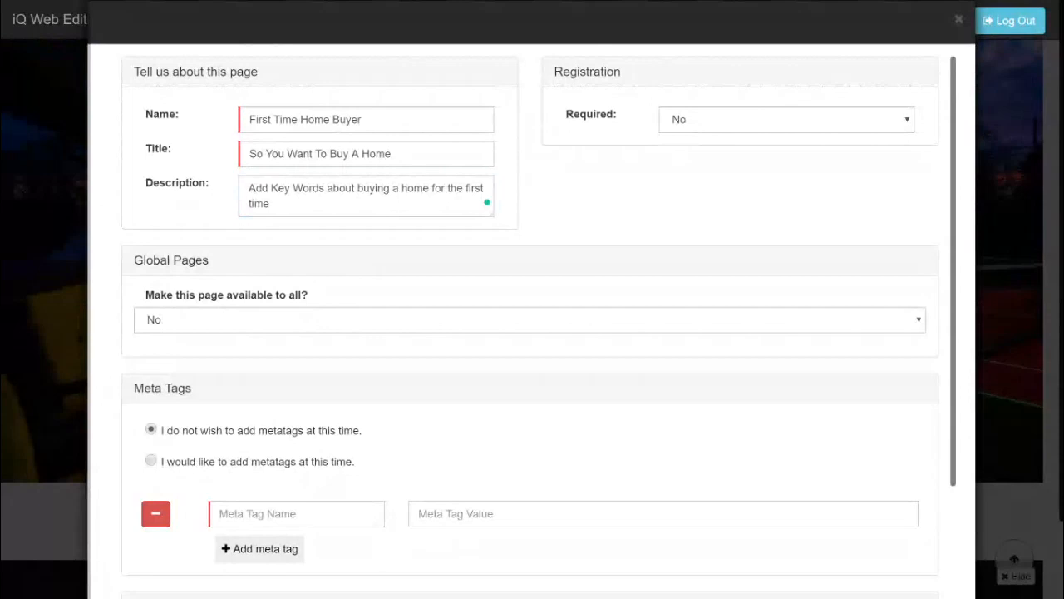
click(289, 203)
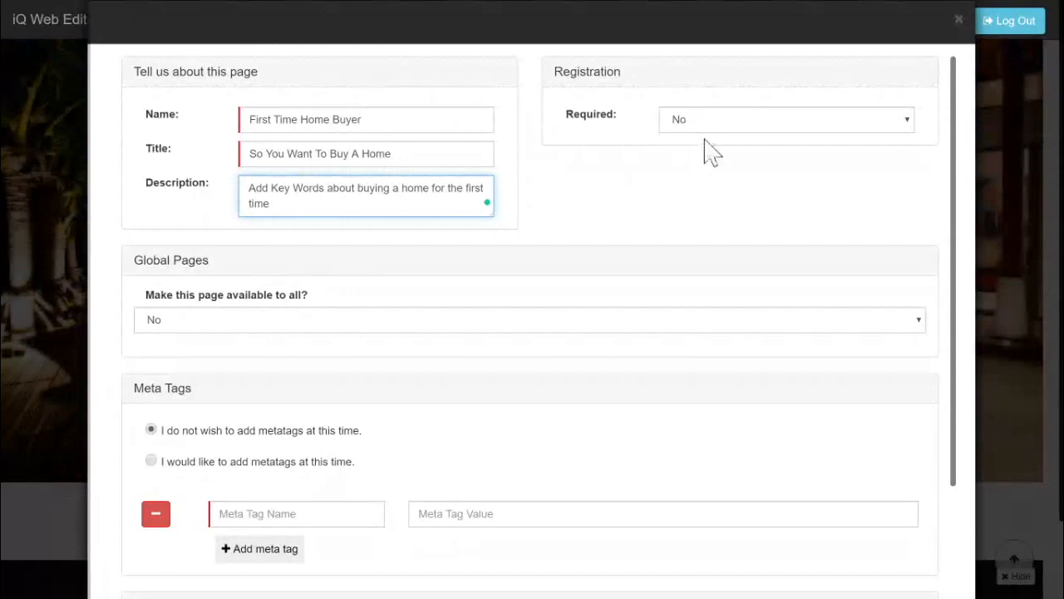
Require registration for the new page with type Nag, visit 1 and Instagram Lead as the lead source
click(732, 117)
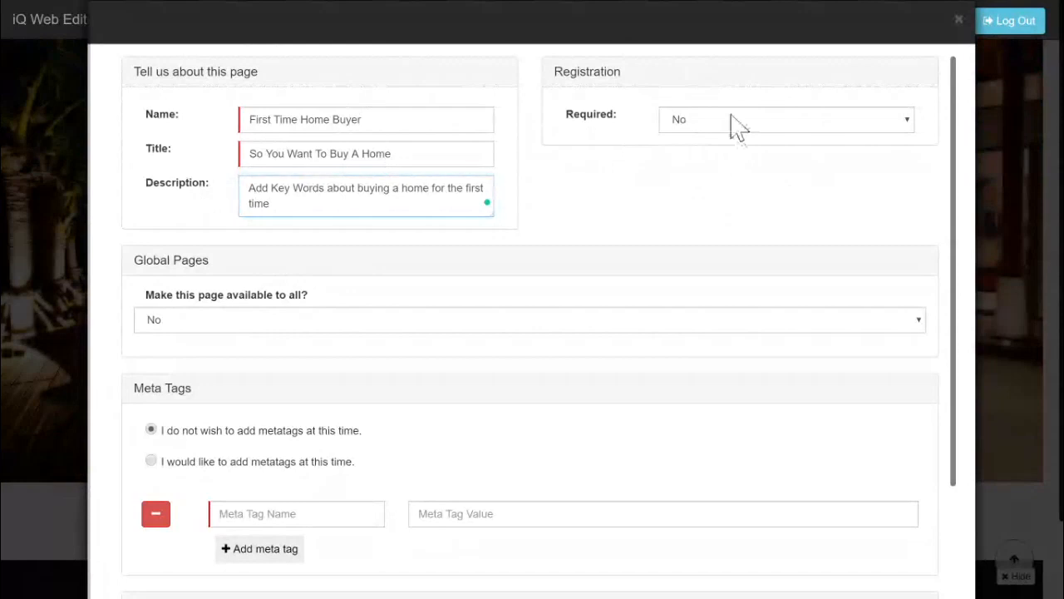
click(712, 177)
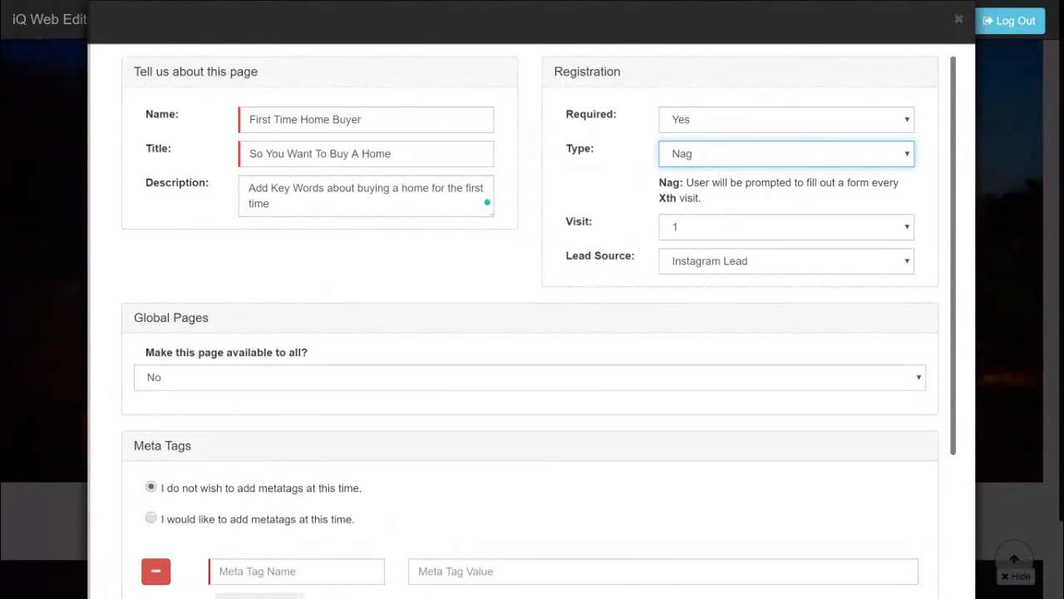
click(711, 267)
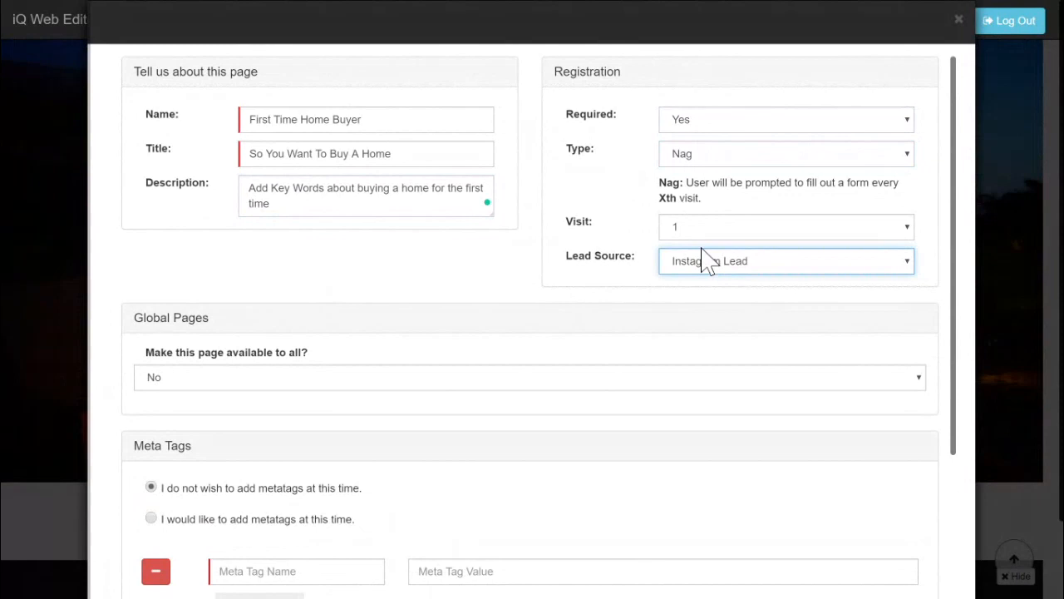
scroll(796, 138, down, 1)
scroll(796, 225, up, 1)
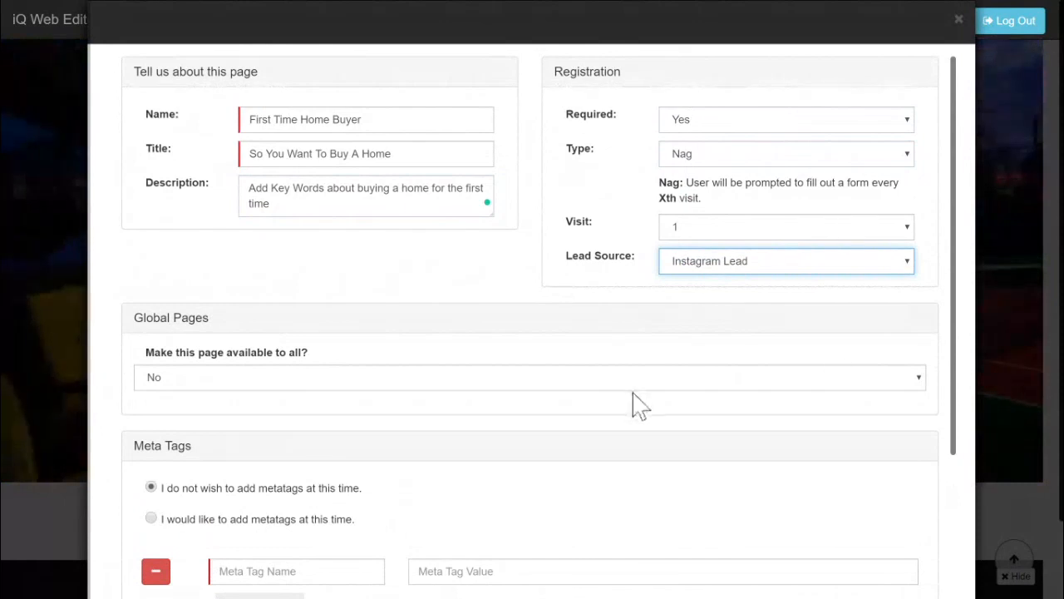
click(588, 278)
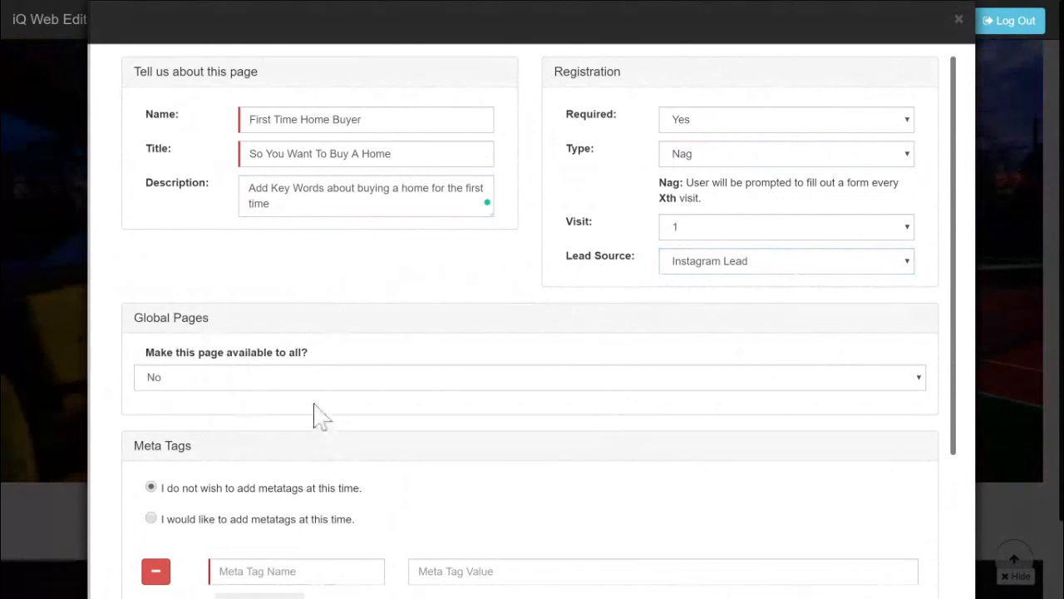
Examine the new page's global availability, meta tag and menu placement options
click(266, 382)
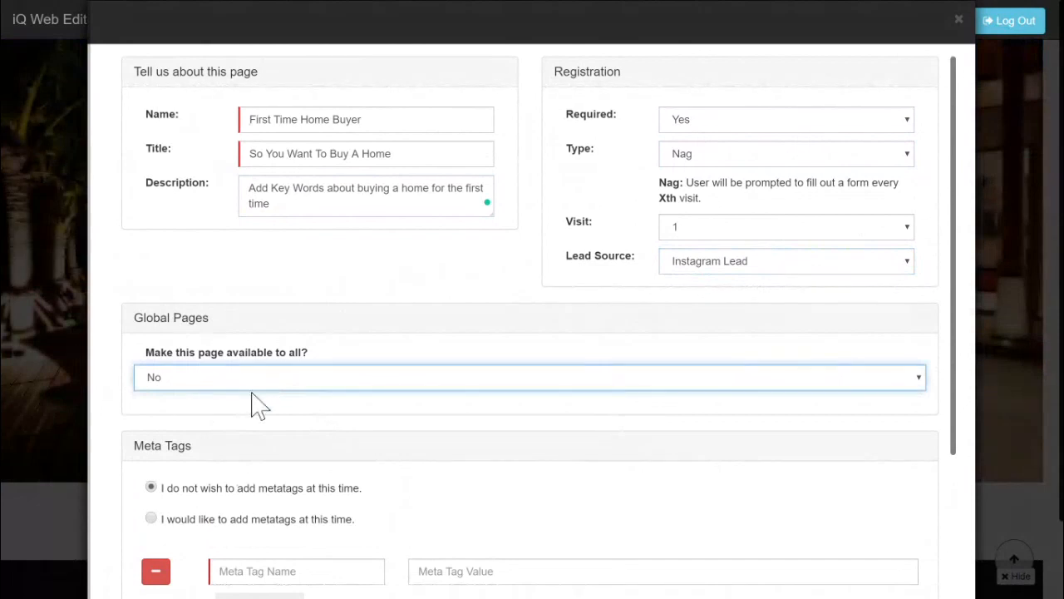
click(337, 309)
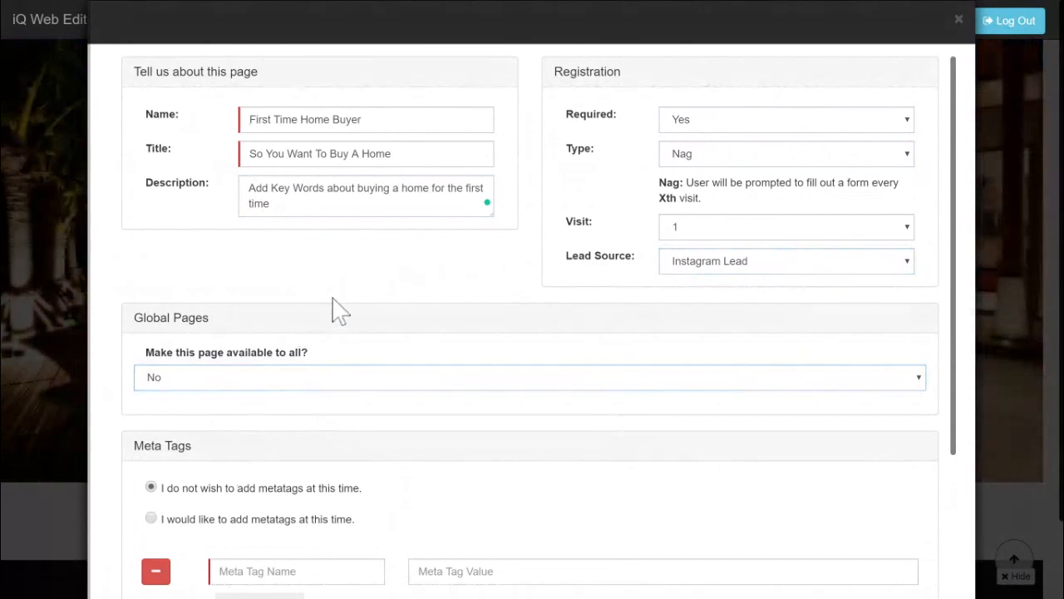
scroll(337, 309, down, 2)
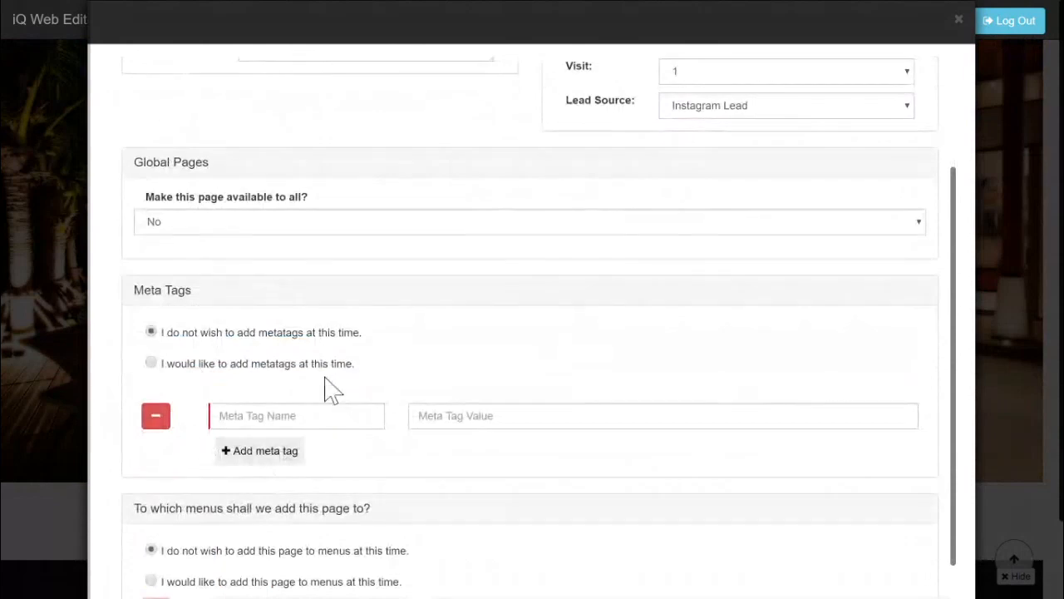
scroll(345, 370, down, 1)
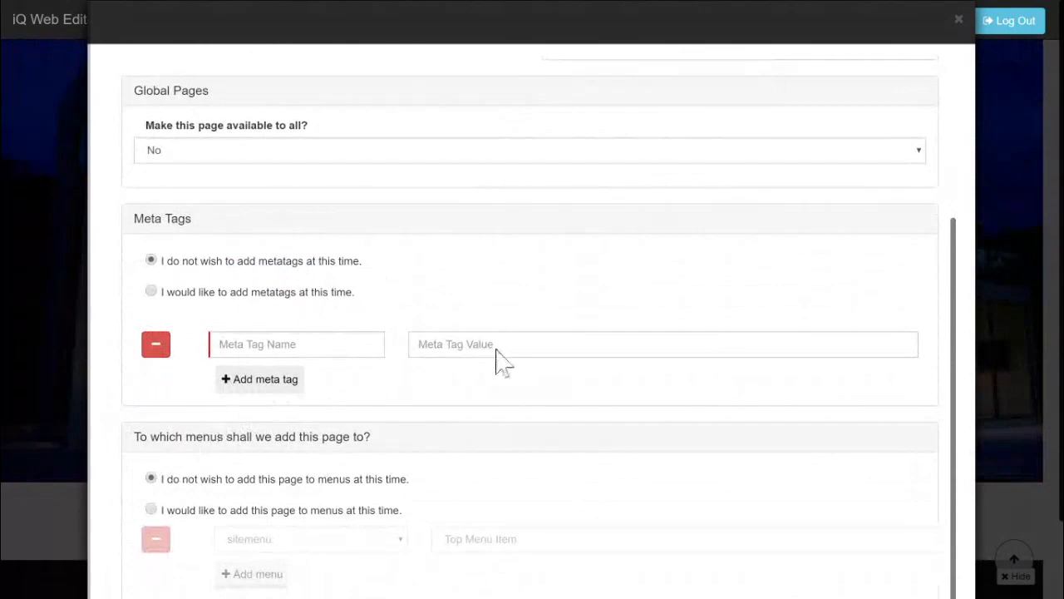
scroll(461, 321, up, 3)
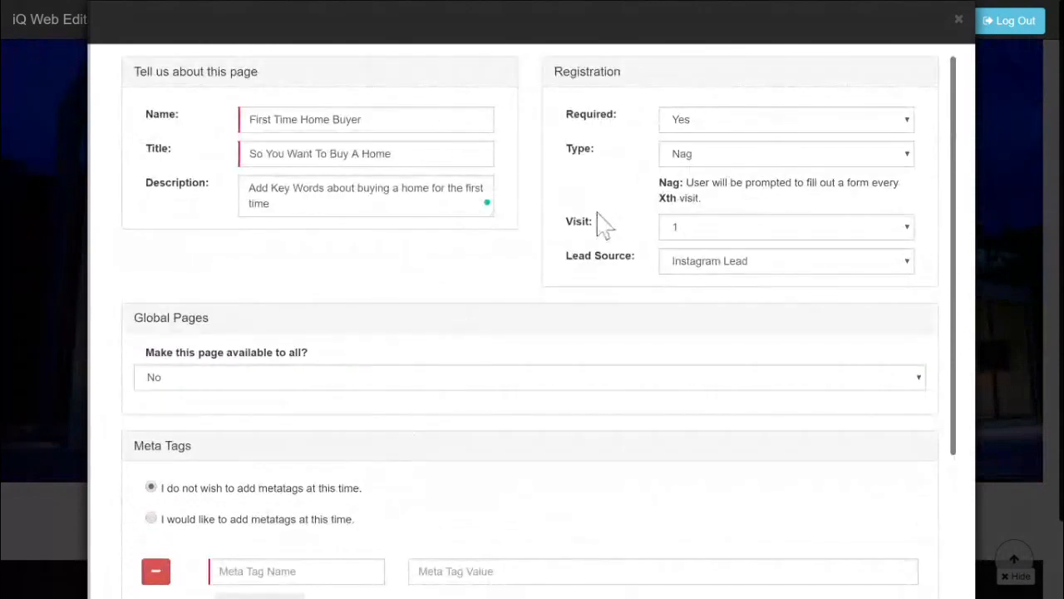
scroll(374, 238, down, 4)
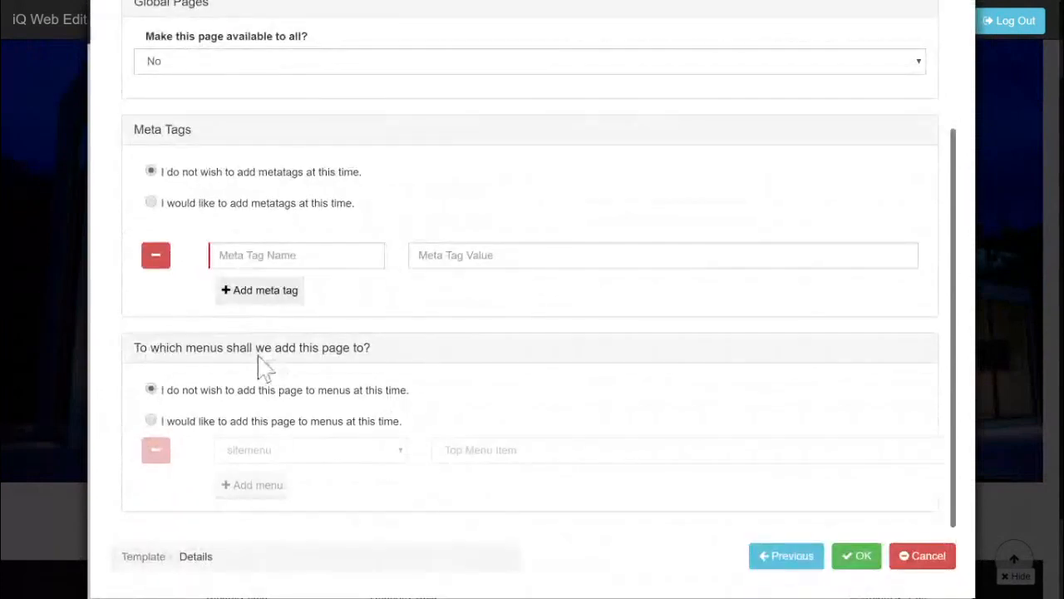
drag(133, 347, 439, 369)
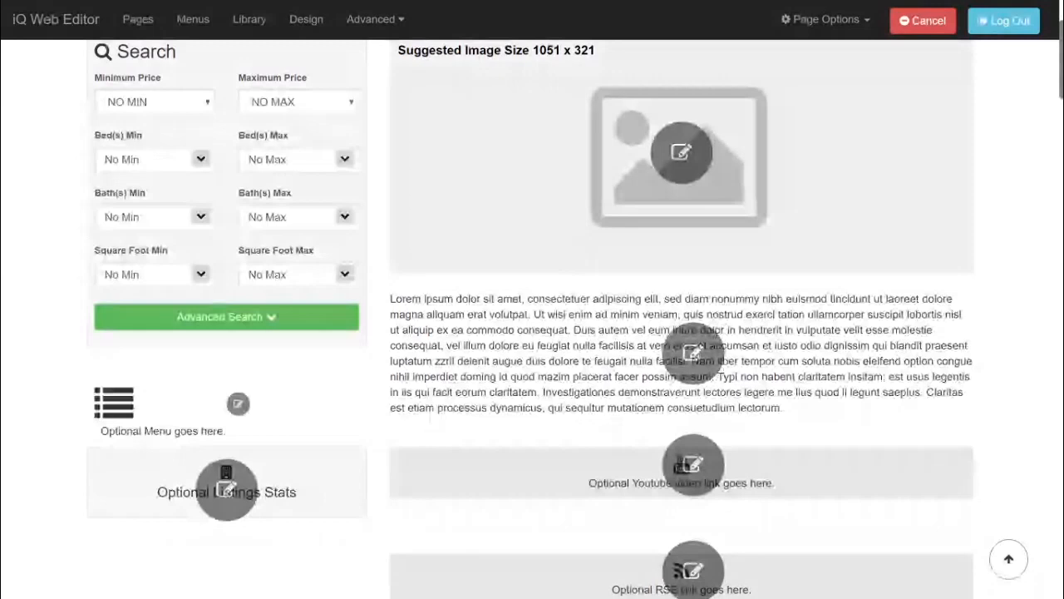
Enter "TYPE TEXT HERE ABOUT FIRST TIME HOME BUYERS" as the page's body text
text(TYPE)
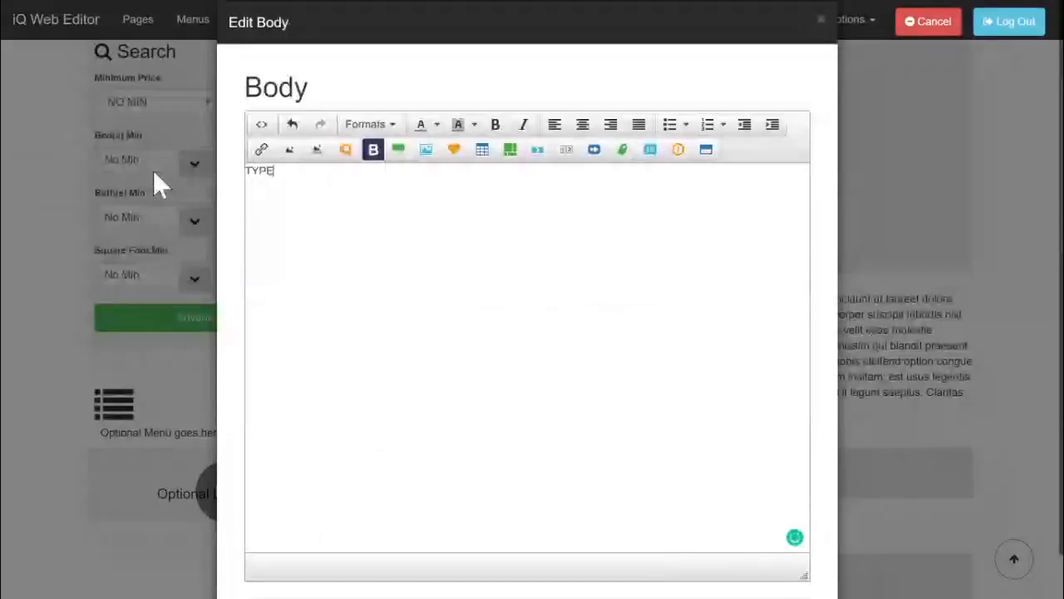
text( TEXT HERE A)
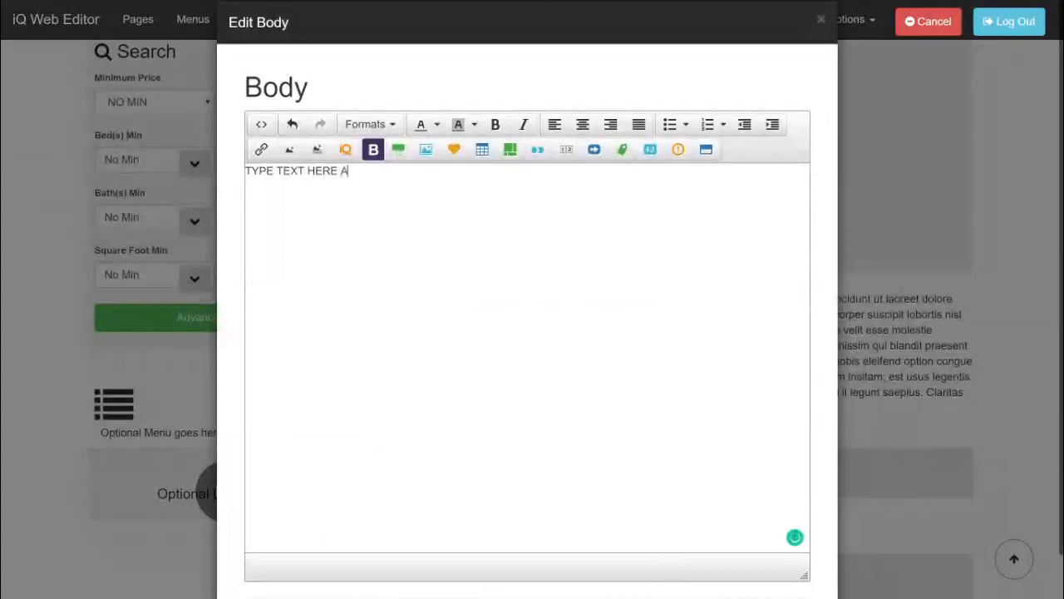
text(BOUT FIRST TIME HOME BUYE)
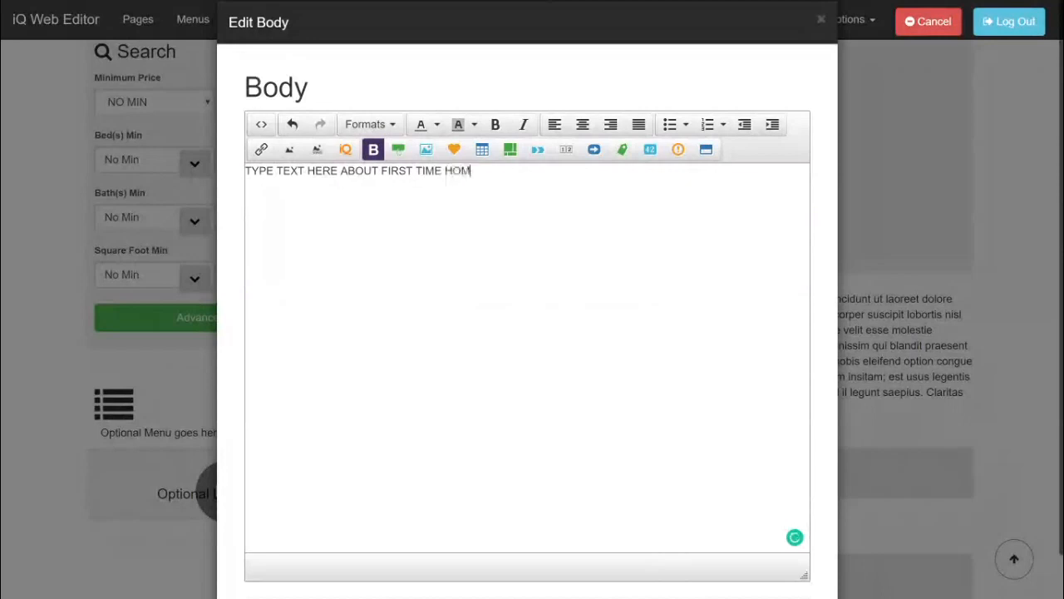
key(BackSpace)
text(ERS)
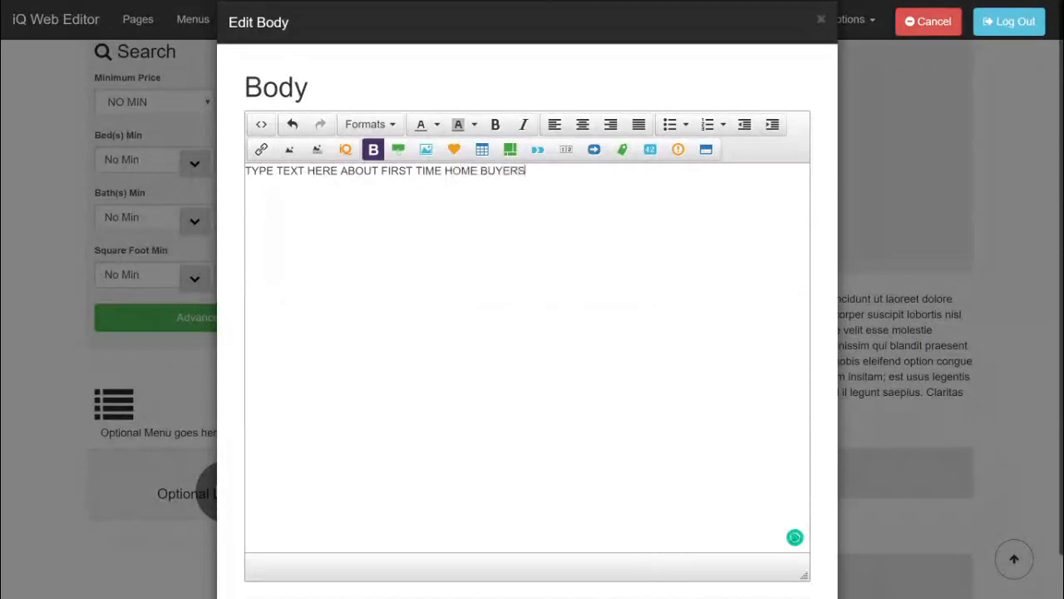
click(387, 129)
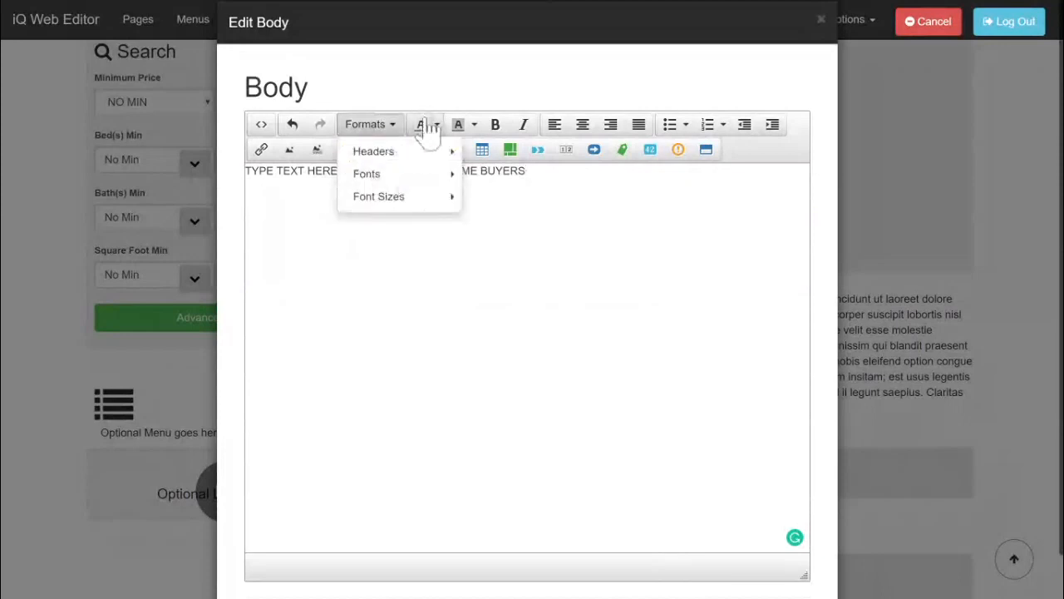
click(365, 131)
click(436, 124)
click(437, 126)
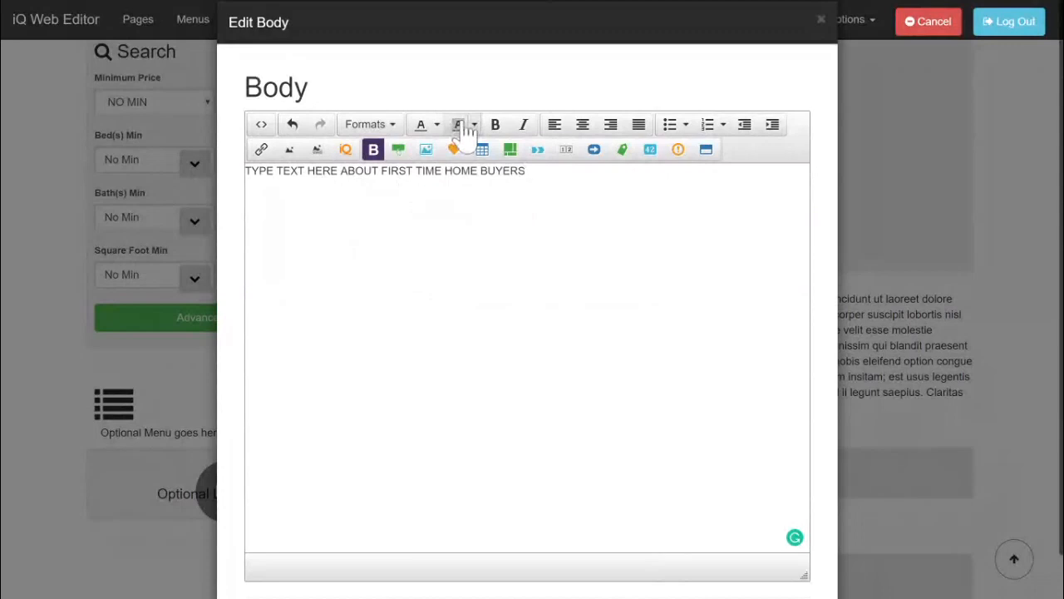
click(468, 127)
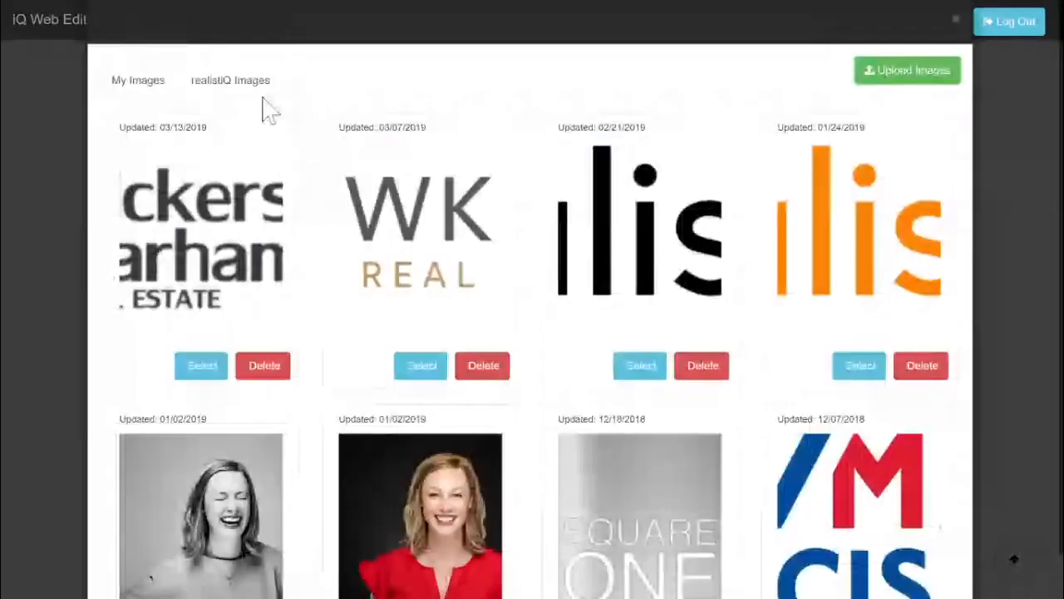
Insert the realistiQ Real Estate page header image of a house with a For Sale sign into the body and save the page
click(233, 79)
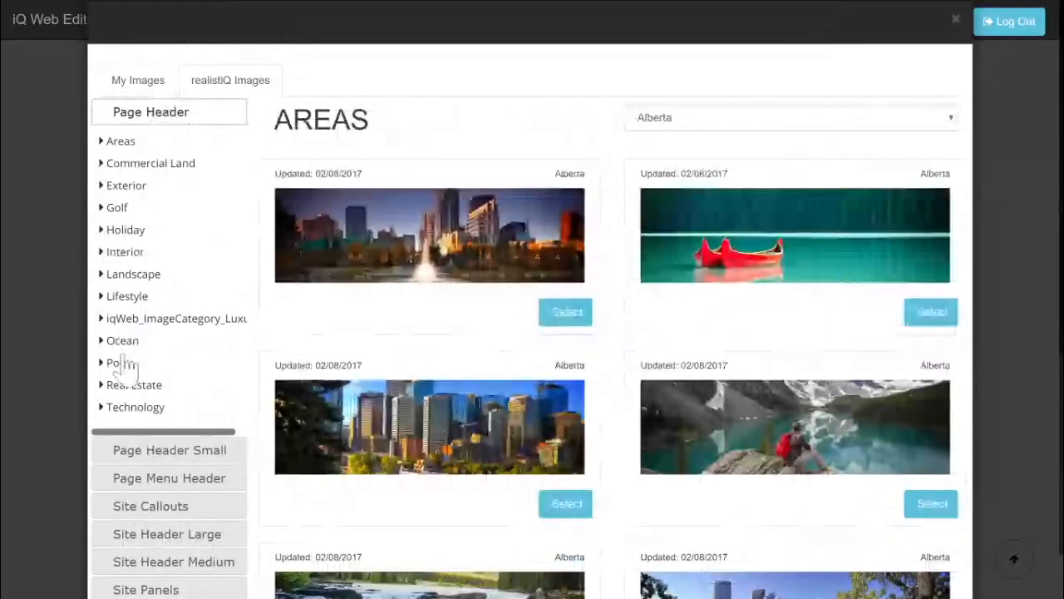
click(125, 384)
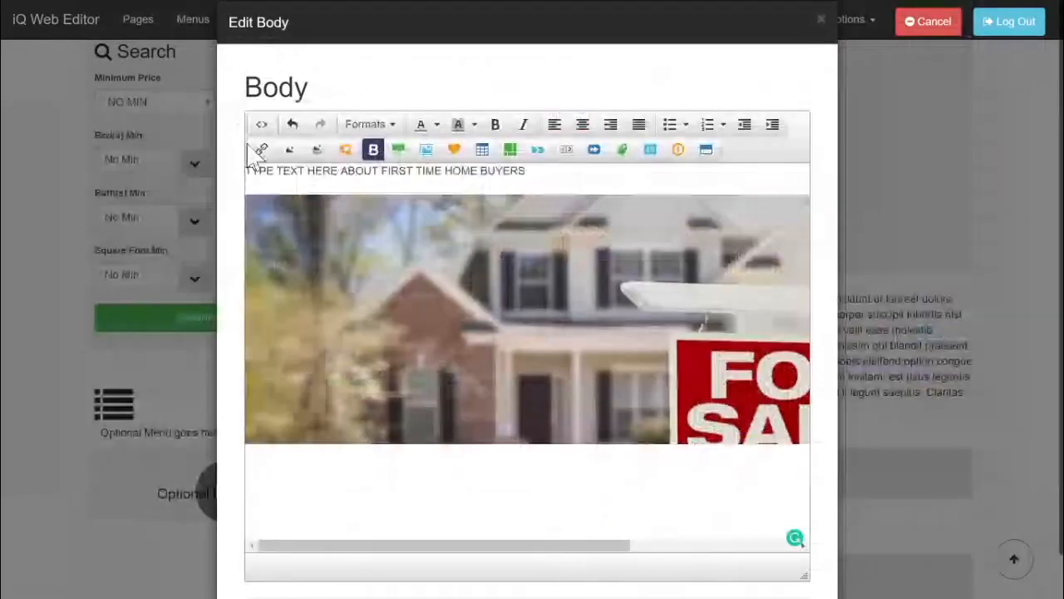
click(260, 150)
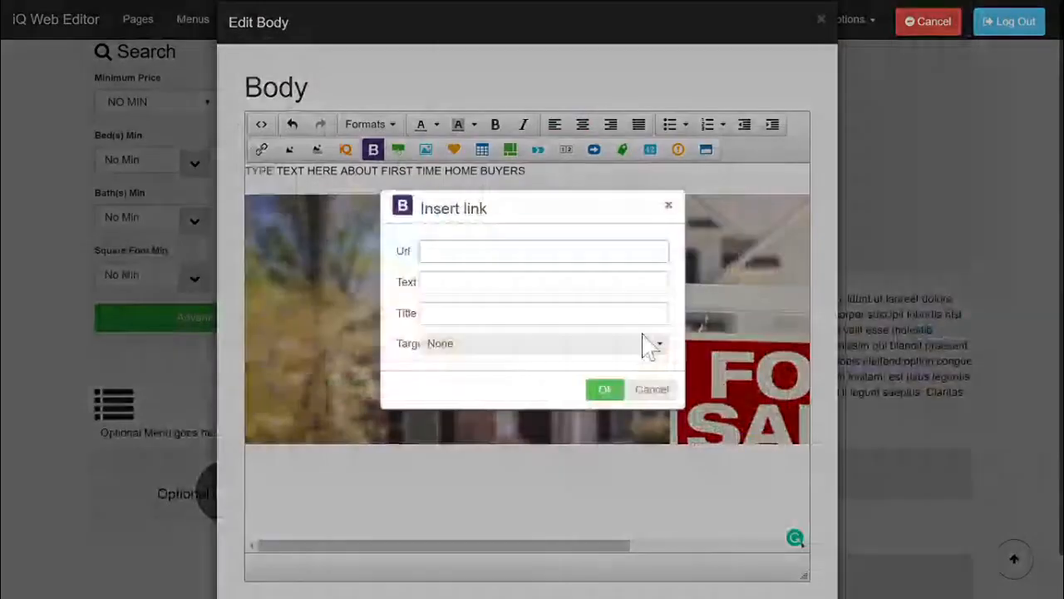
click(667, 205)
scroll(711, 540, down, 1)
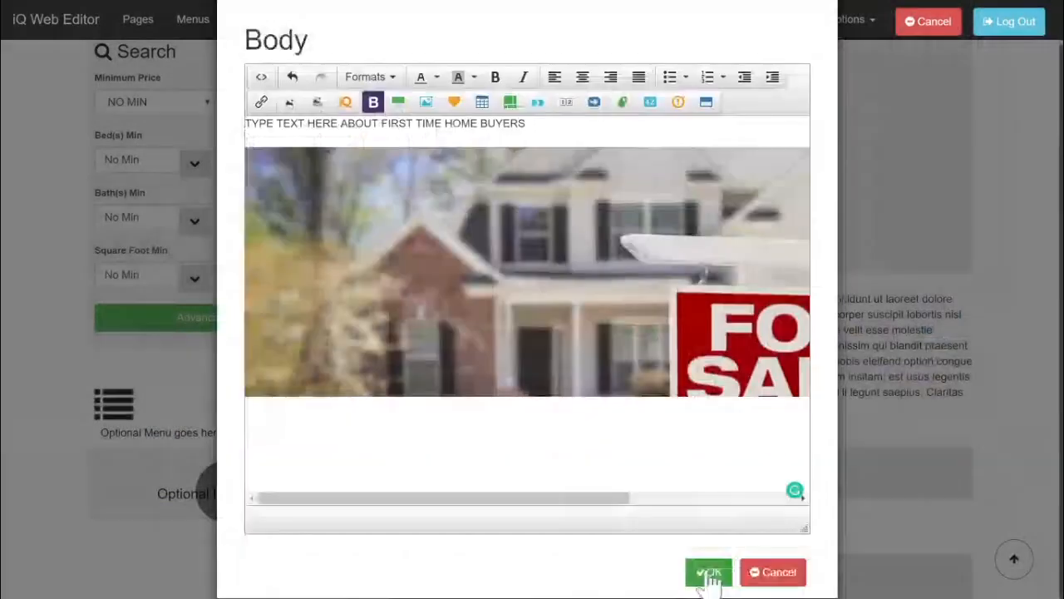
click(709, 573)
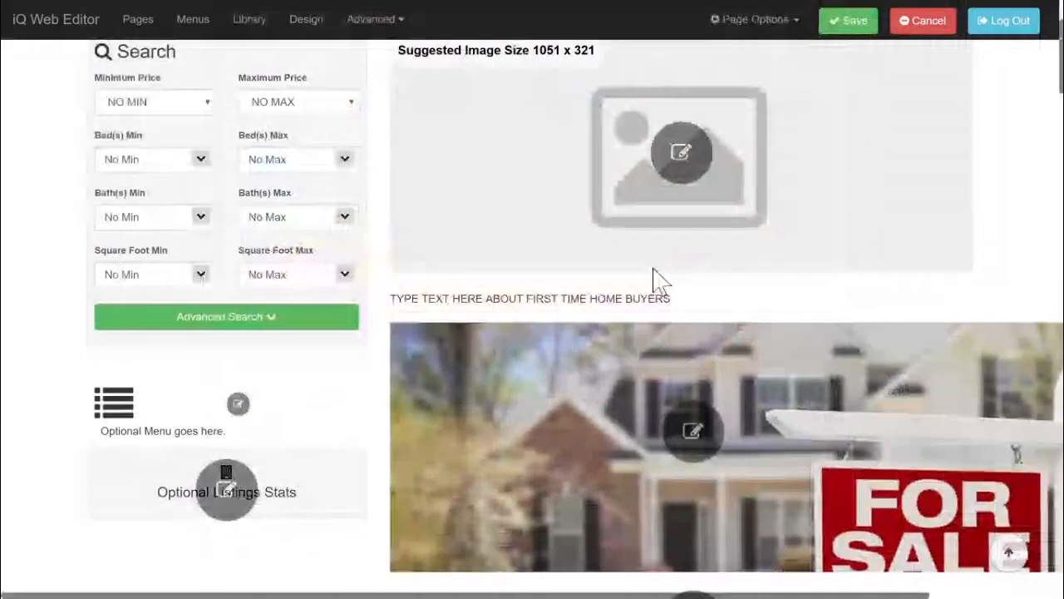
click(853, 25)
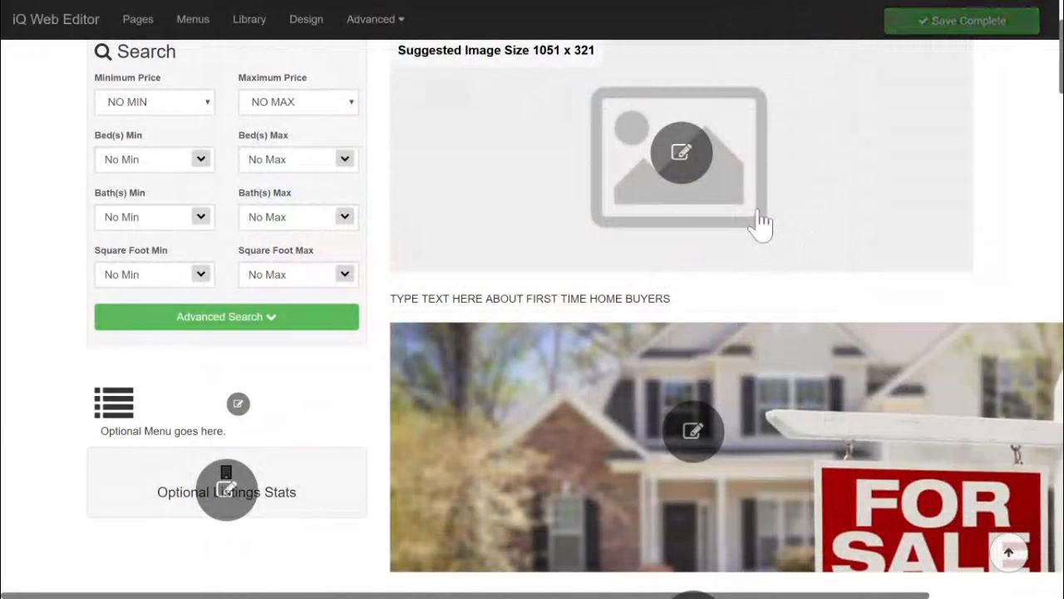
Show Yelp reviews on the page for Entertainment, Home Services, Hotels & Travel, Restaurants and Shopping, and view the Home Services results
scroll(761, 223, down, 5)
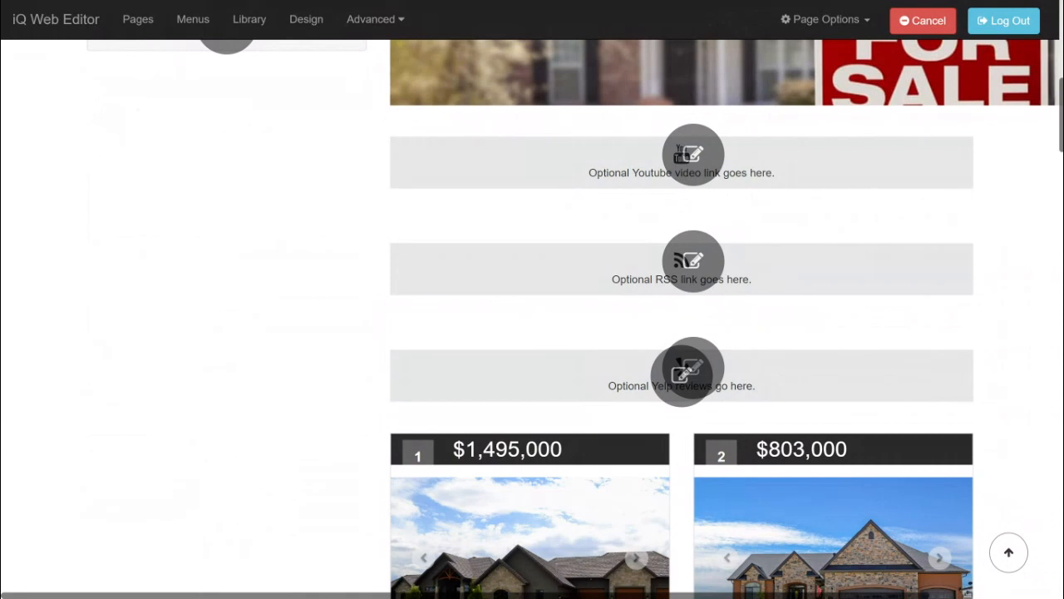
click(682, 372)
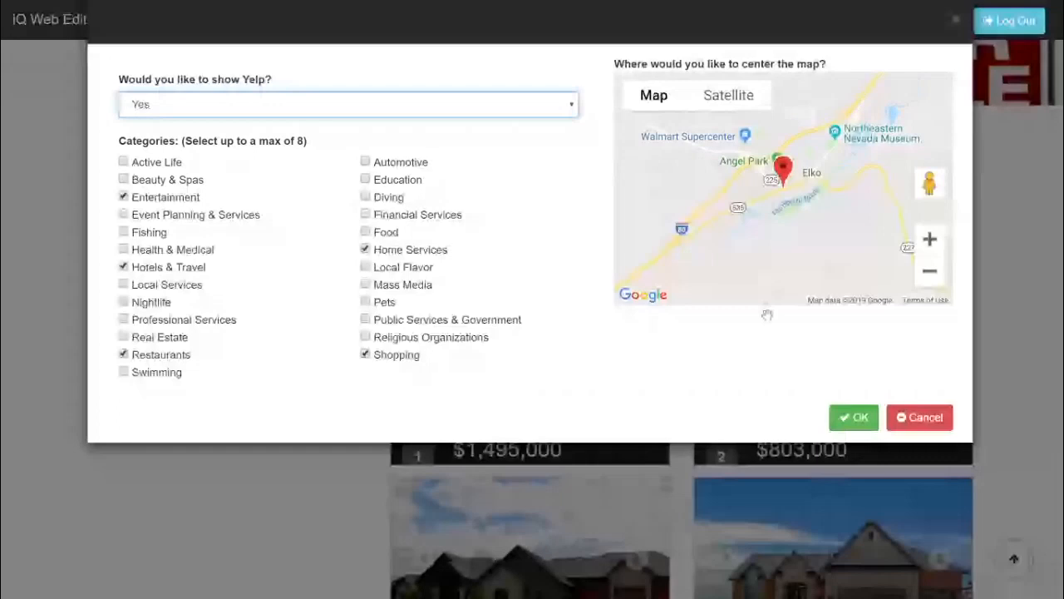
click(854, 417)
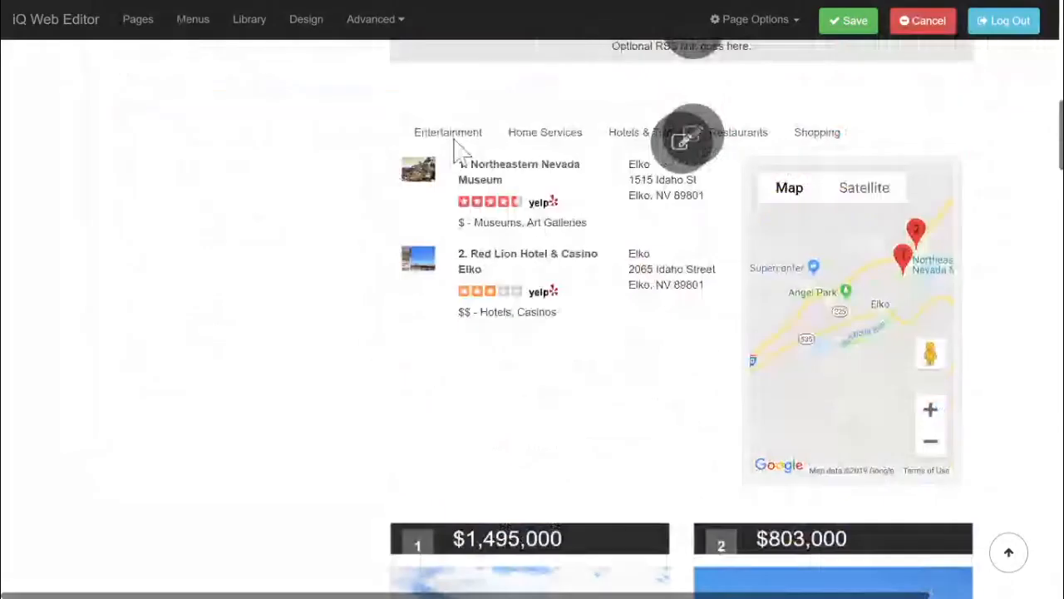
click(558, 148)
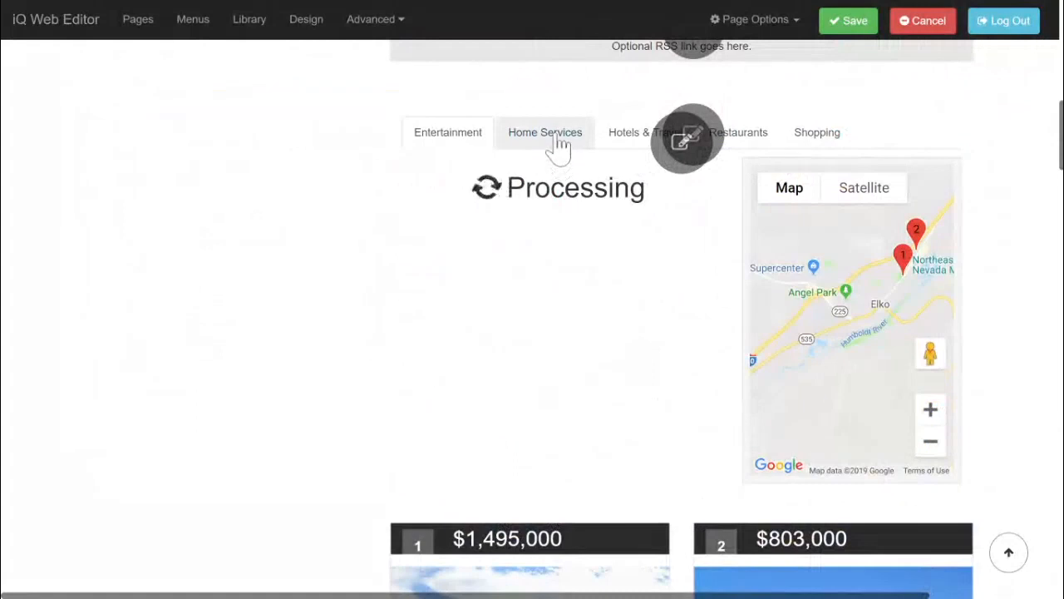
View the Hotels & Travel Yelp results and save the page
click(619, 143)
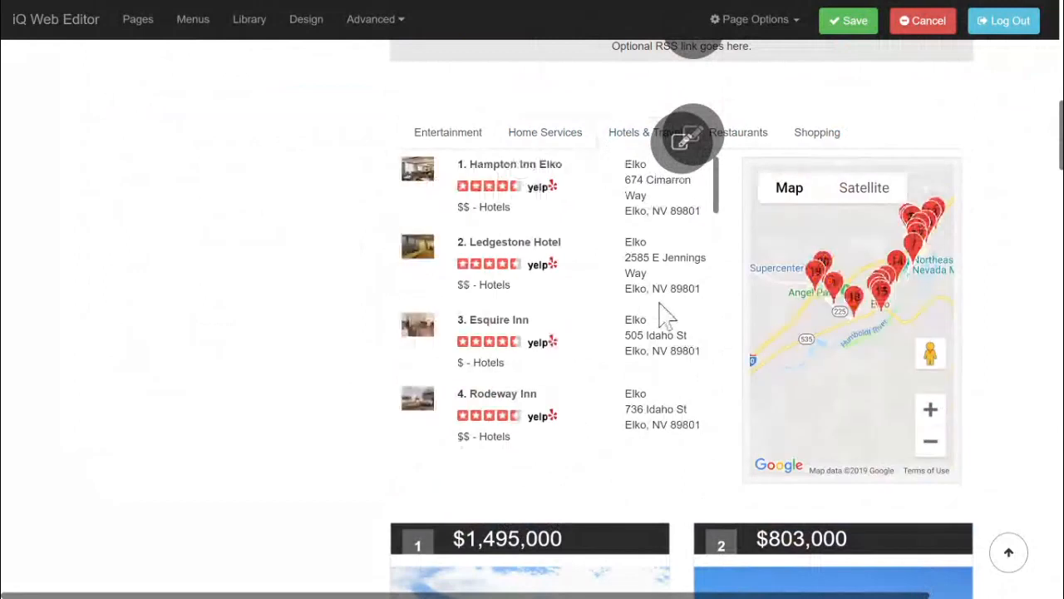
click(833, 25)
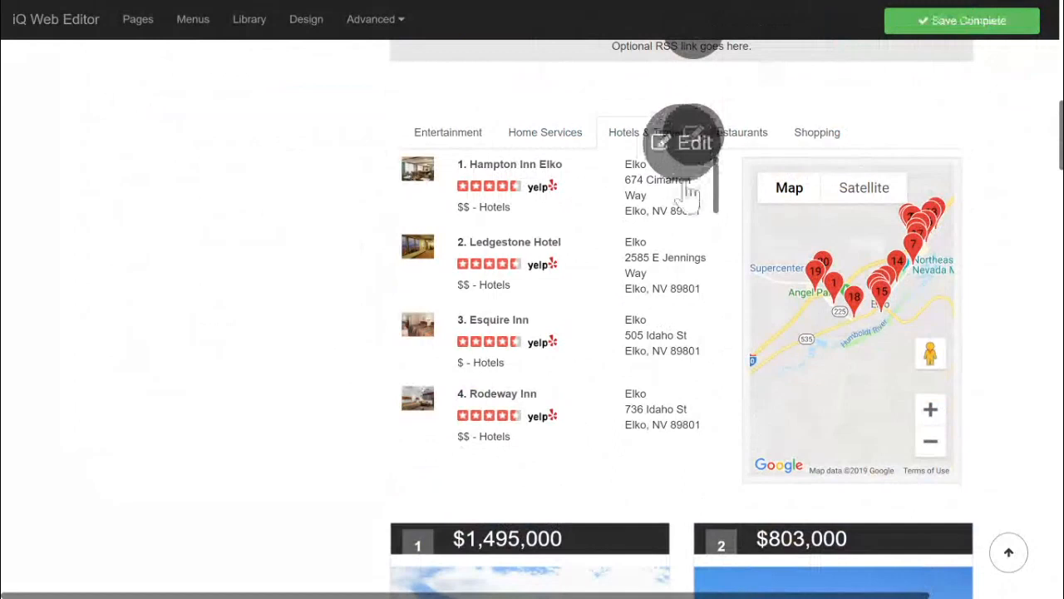
Limit the page's property listings to prices from $175,000 to $250,000 and save the page
click(689, 189)
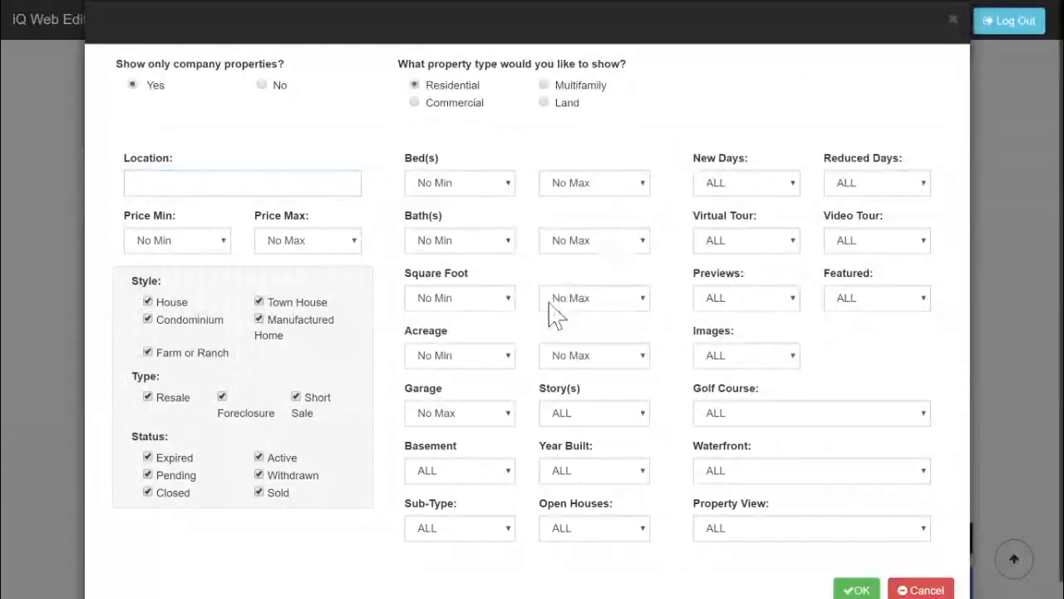
click(189, 238)
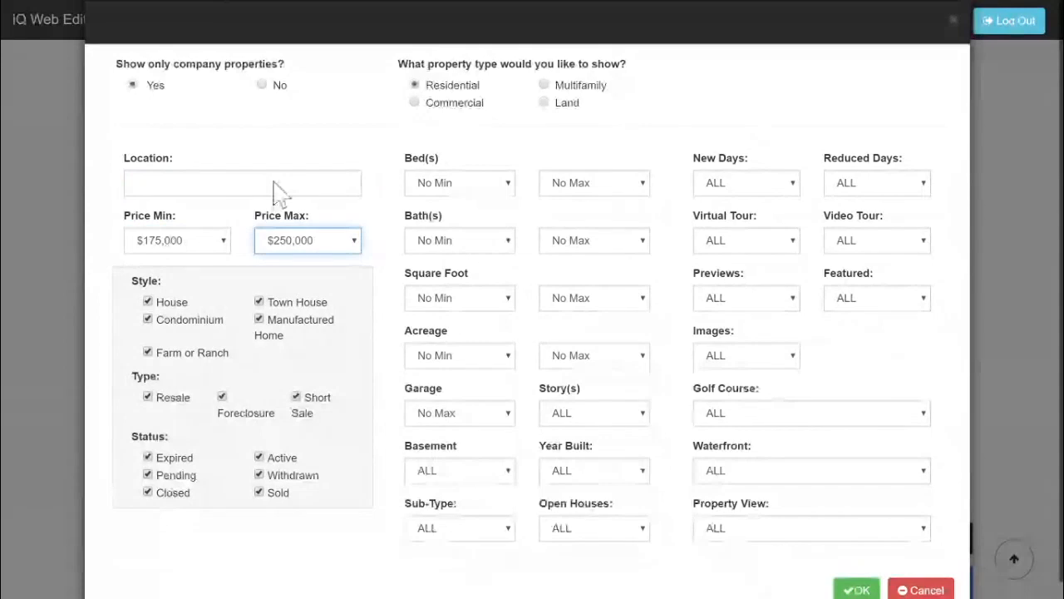
scroll(278, 191, down, 1)
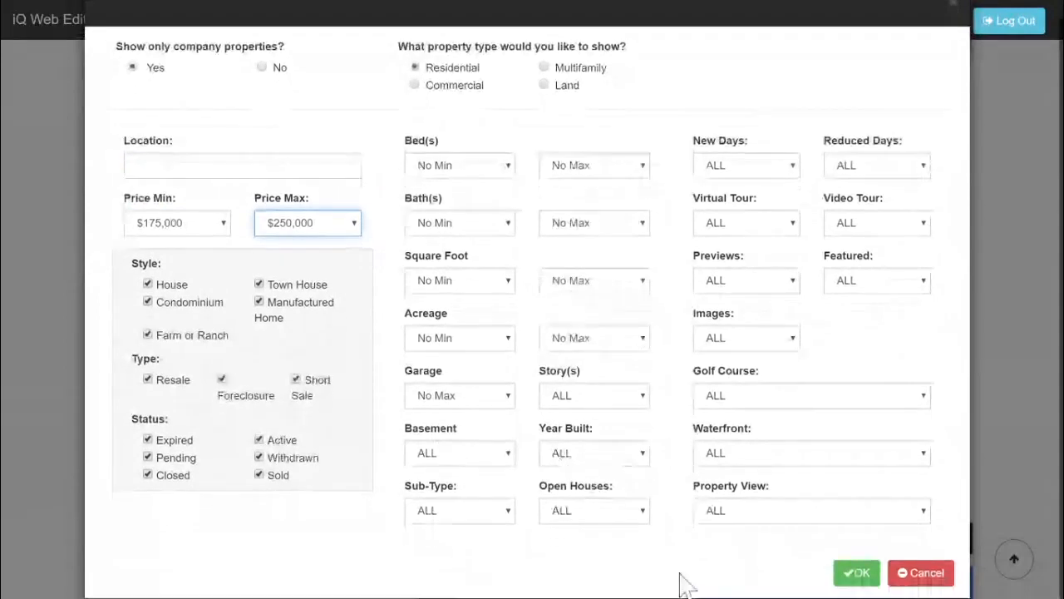
click(856, 572)
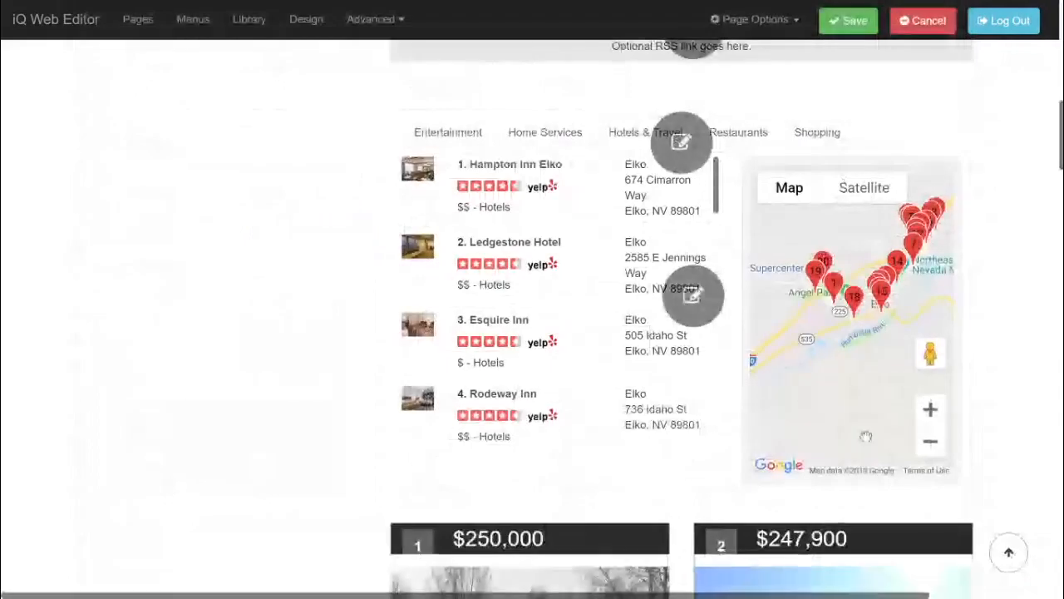
click(848, 21)
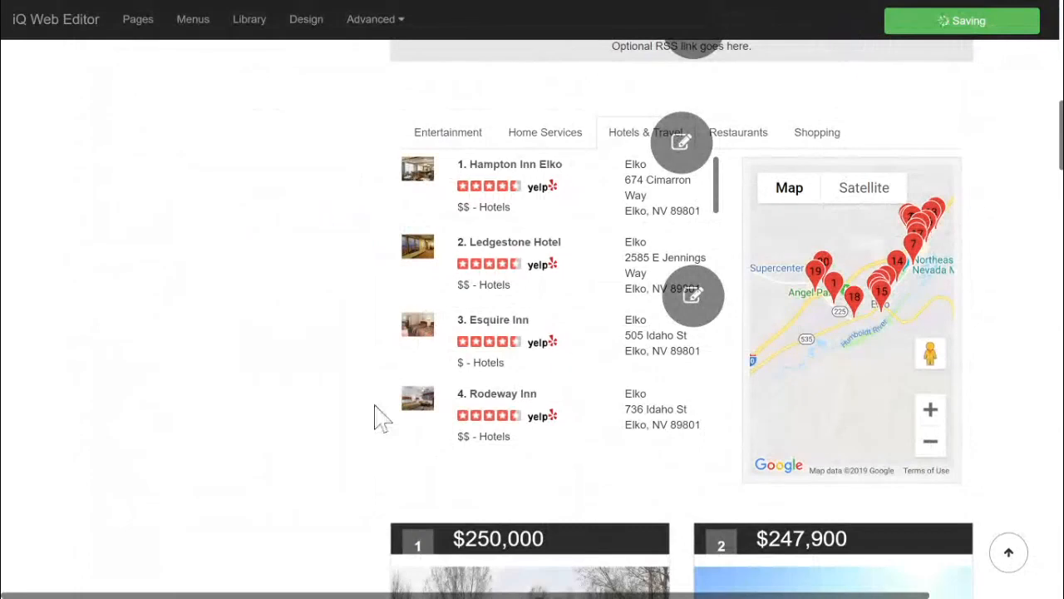
Exclude Expired, Pending, Closed, Sold and Withdrawn statuses and the Foreclosure and Short Sale types from the page's property listings
scroll(382, 418, down, 3)
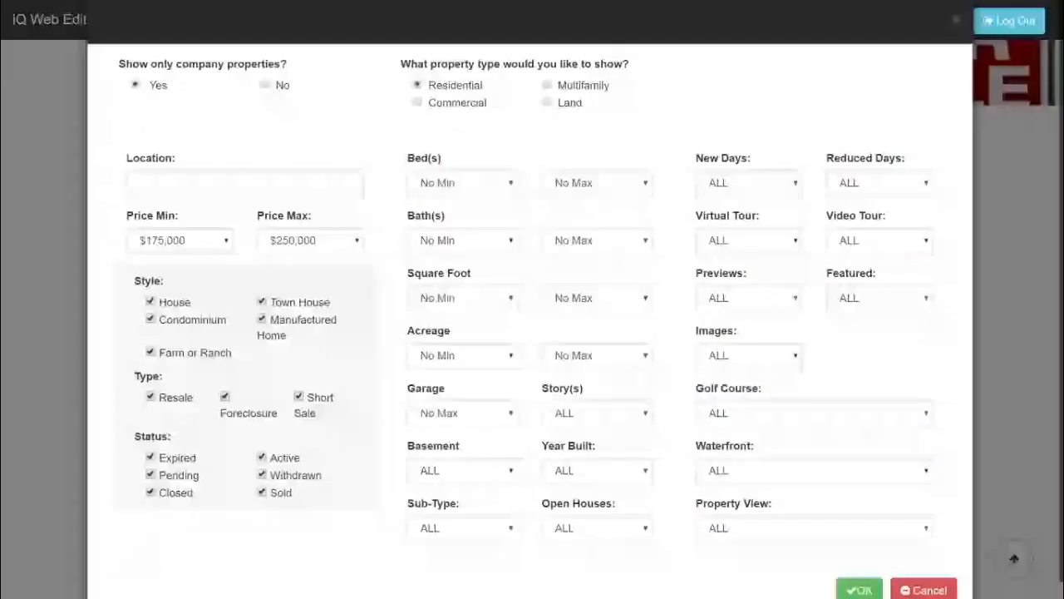
click(150, 457)
click(151, 474)
click(151, 492)
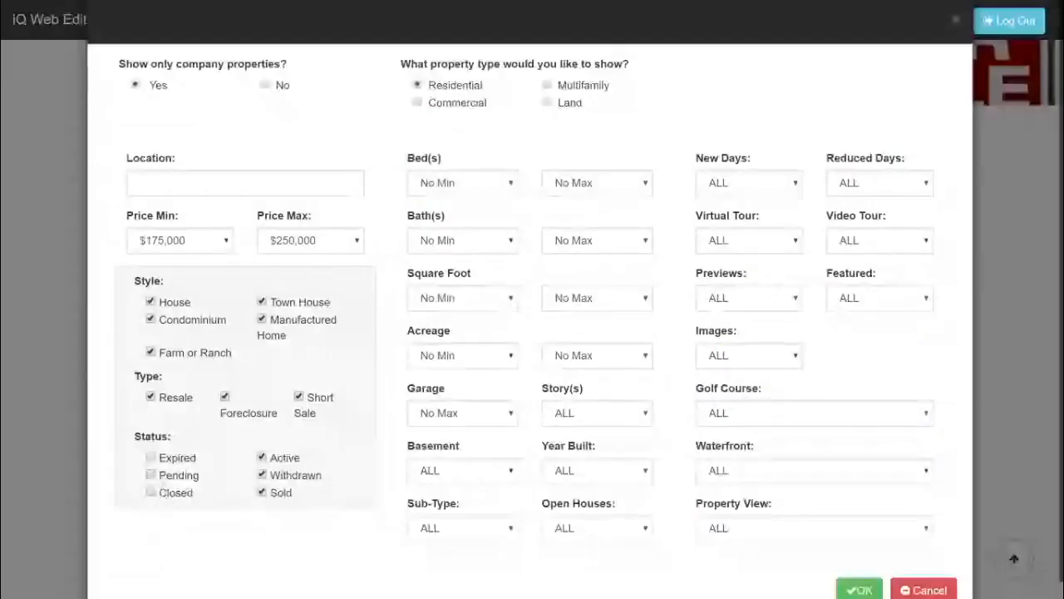
click(263, 492)
click(262, 474)
click(224, 397)
click(299, 398)
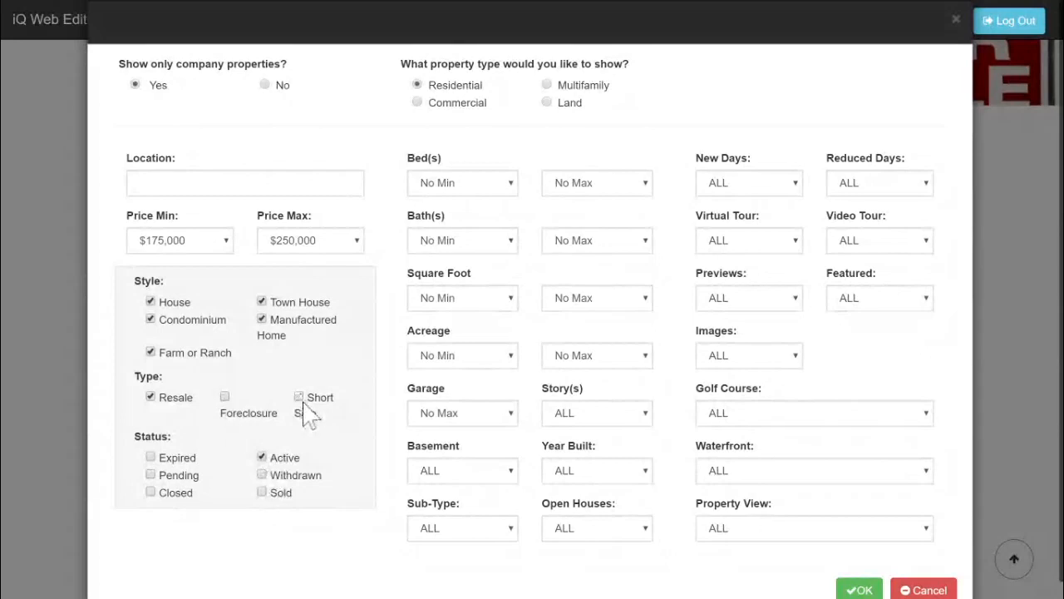
Include non-company properties in the listing filter, apply it and review the listings on the page
click(761, 179)
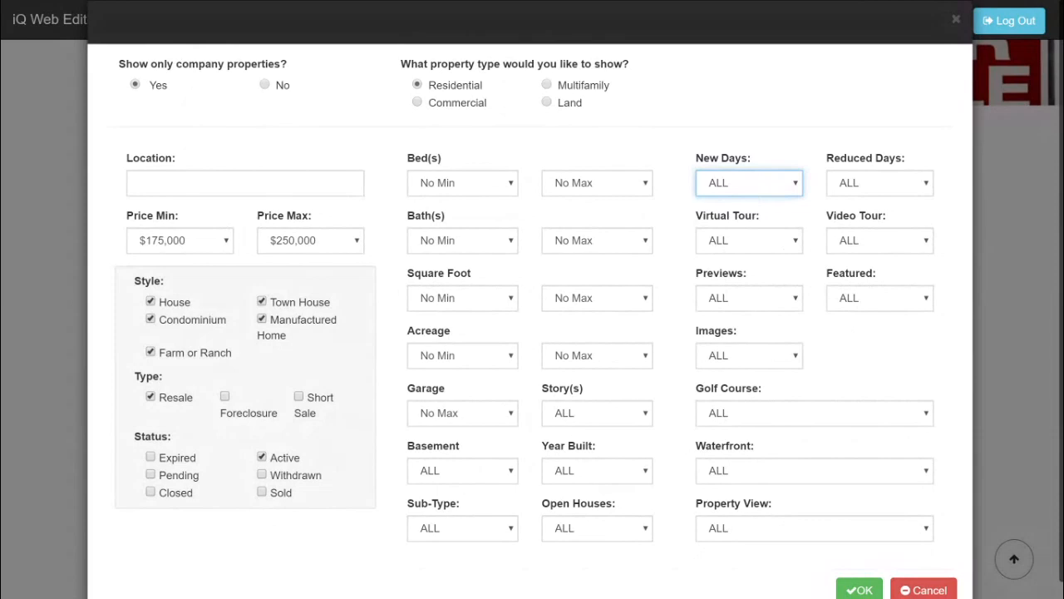
click(265, 84)
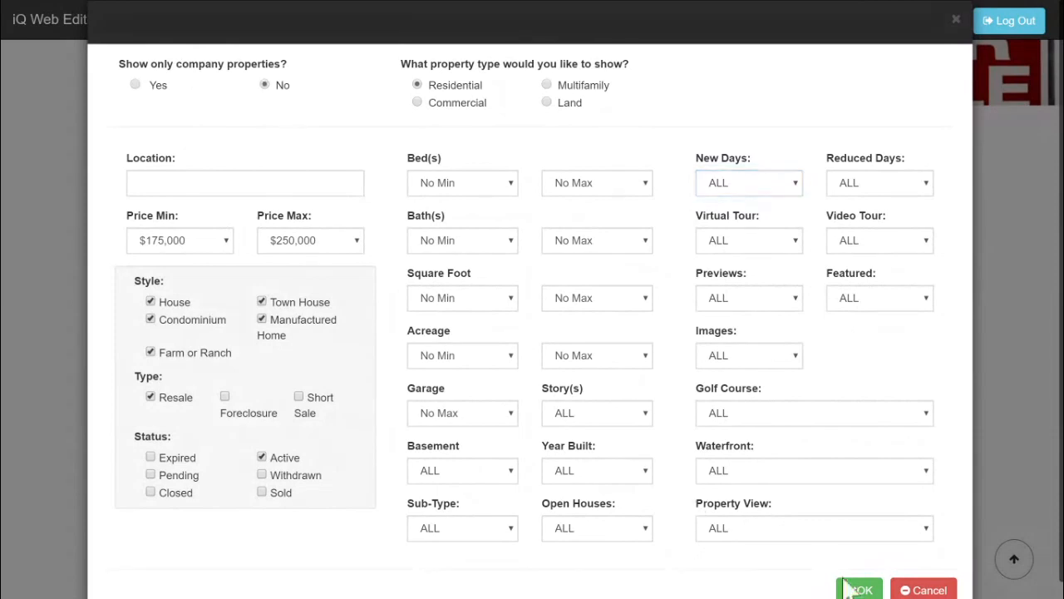
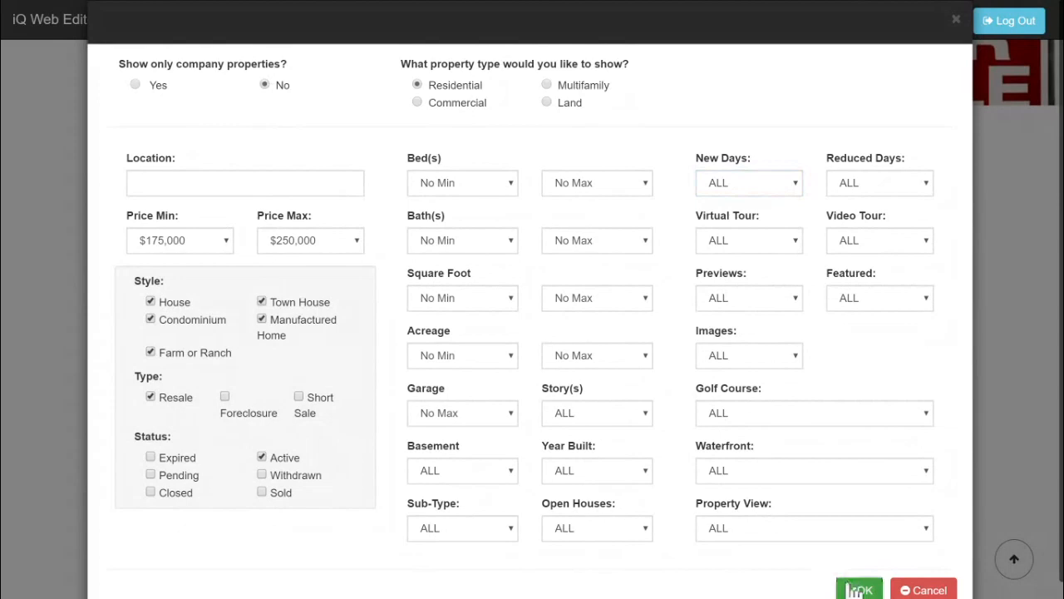
click(856, 589)
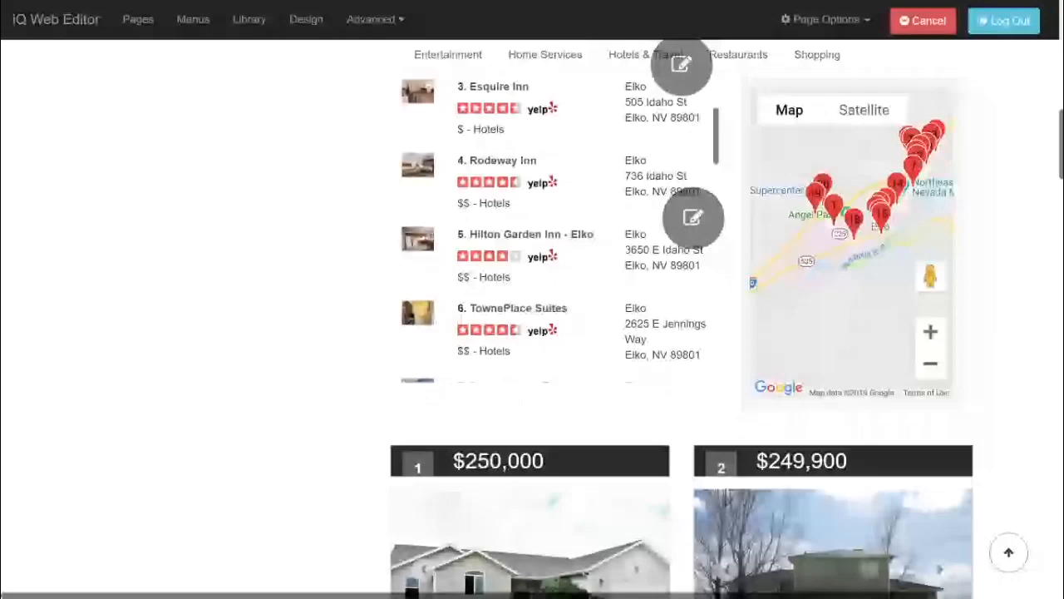
scroll(373, 491, down, 15)
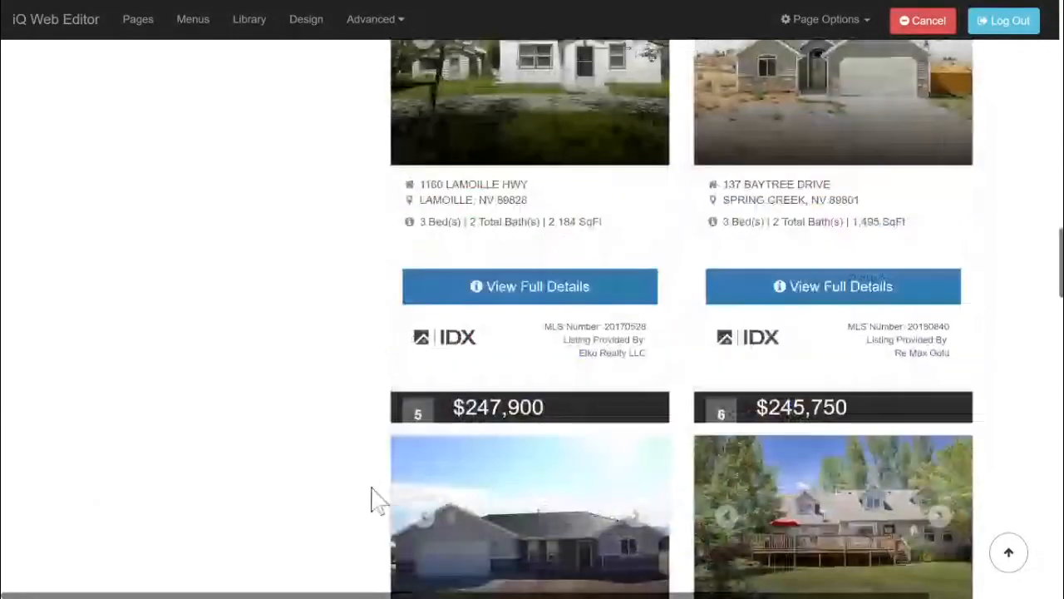
scroll(373, 527, down, 10)
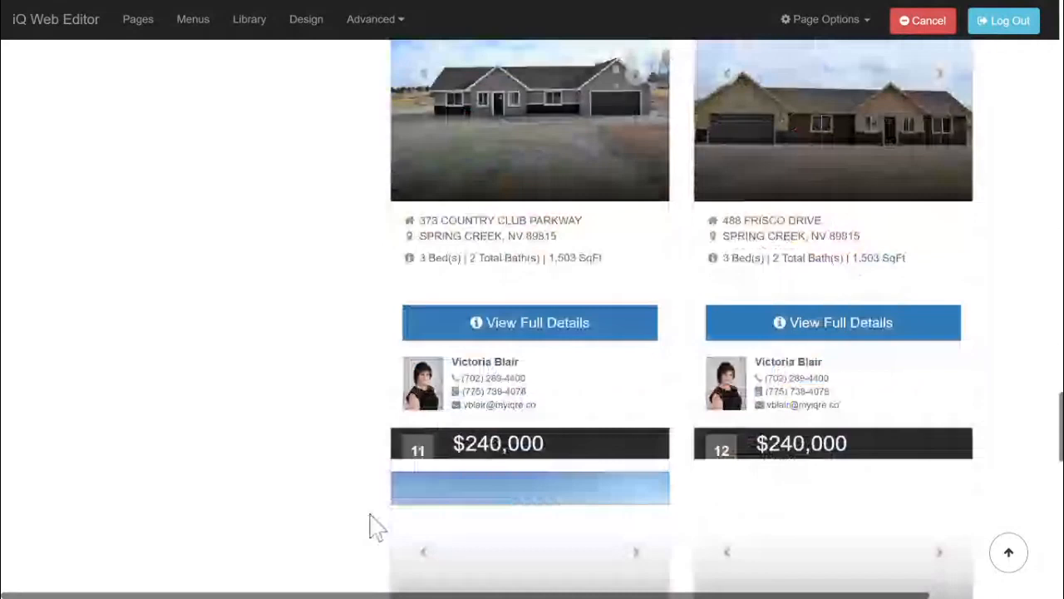
scroll(370, 514, up, 20)
scroll(274, 465, up, 3)
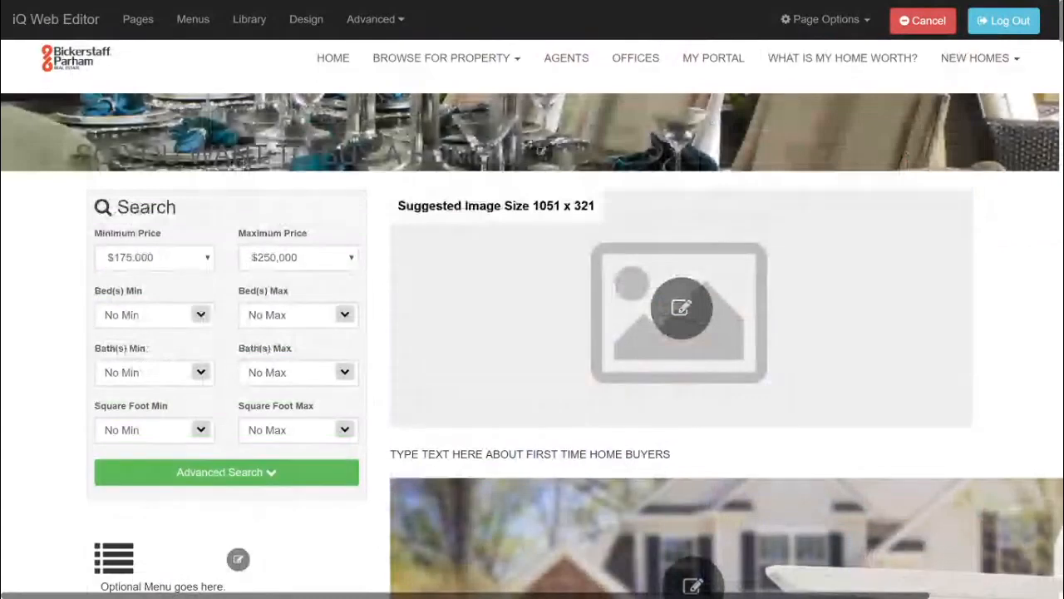
Add the first time home buyer custom page to sitemenu under Browse for property, named "First Time Home Buyer"
click(194, 25)
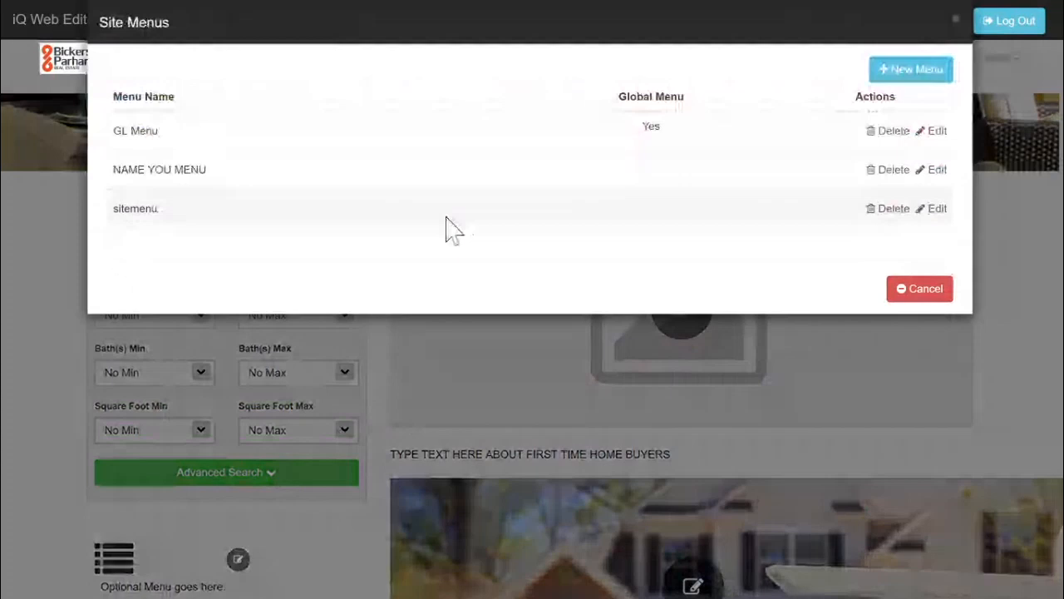
click(447, 219)
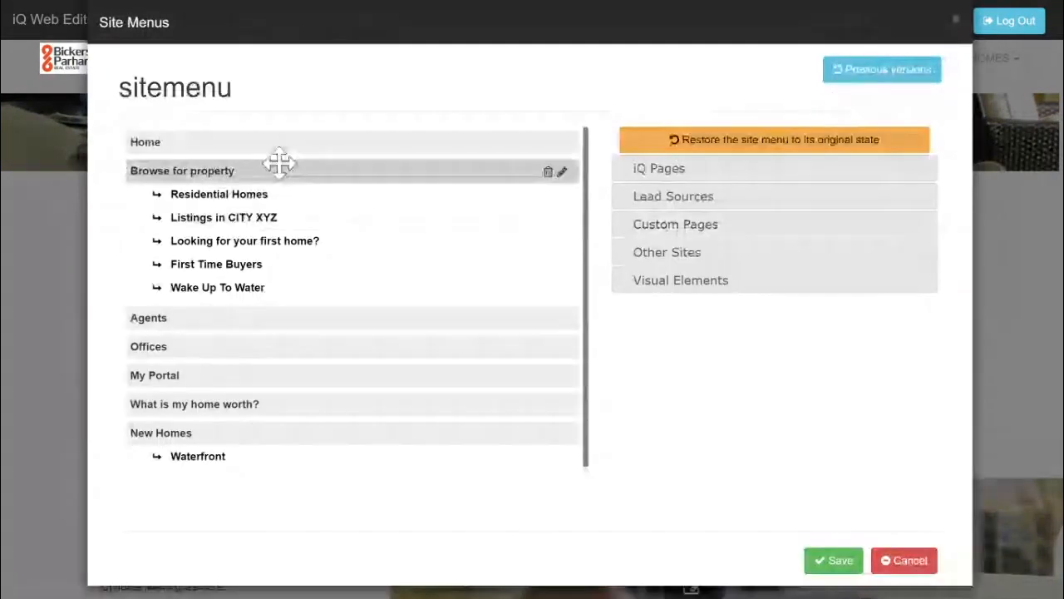
click(562, 172)
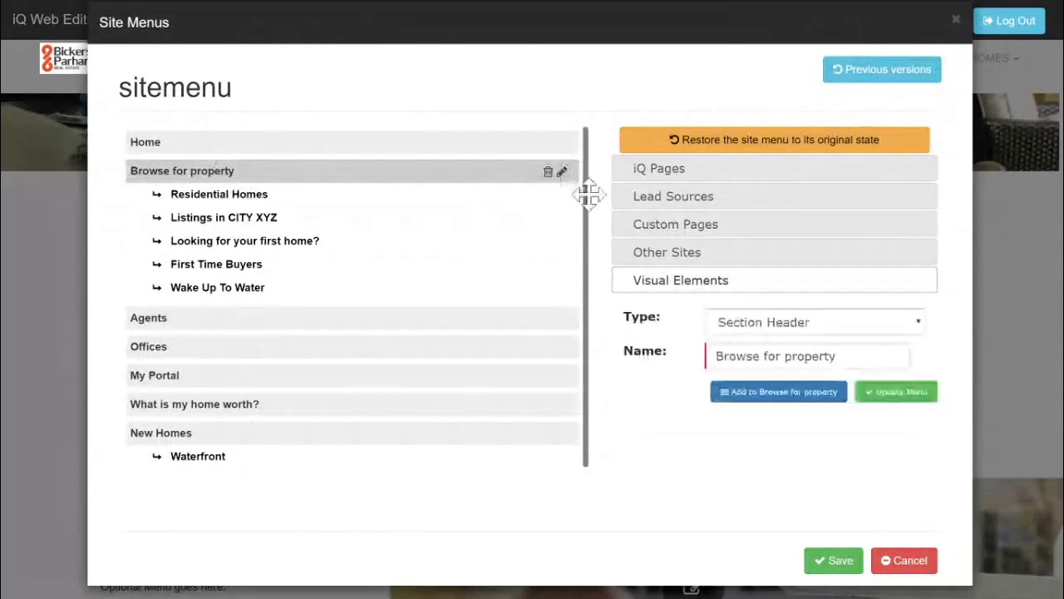
click(730, 228)
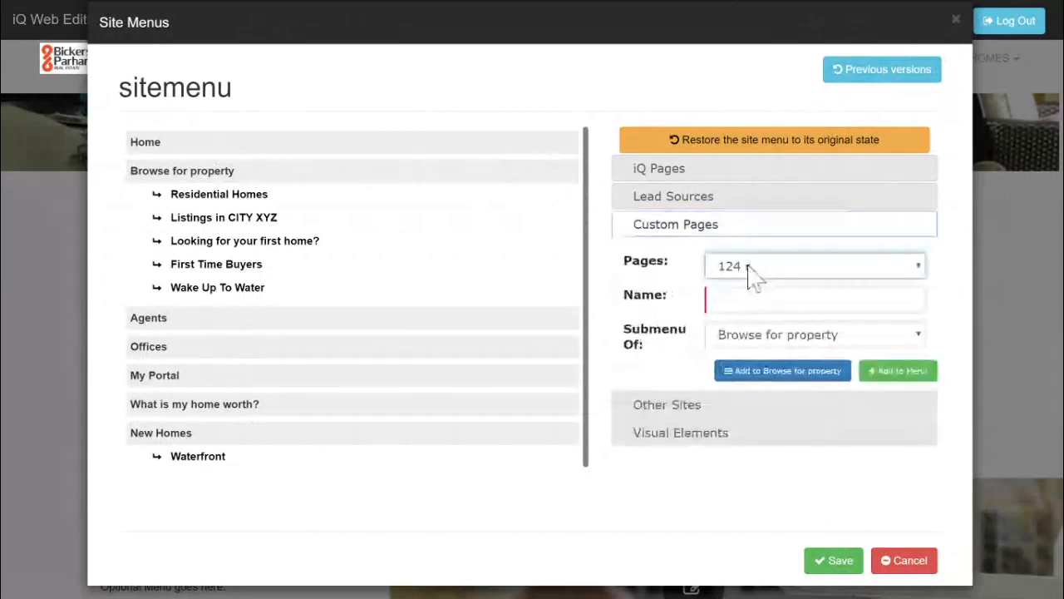
click(751, 251)
click(731, 300)
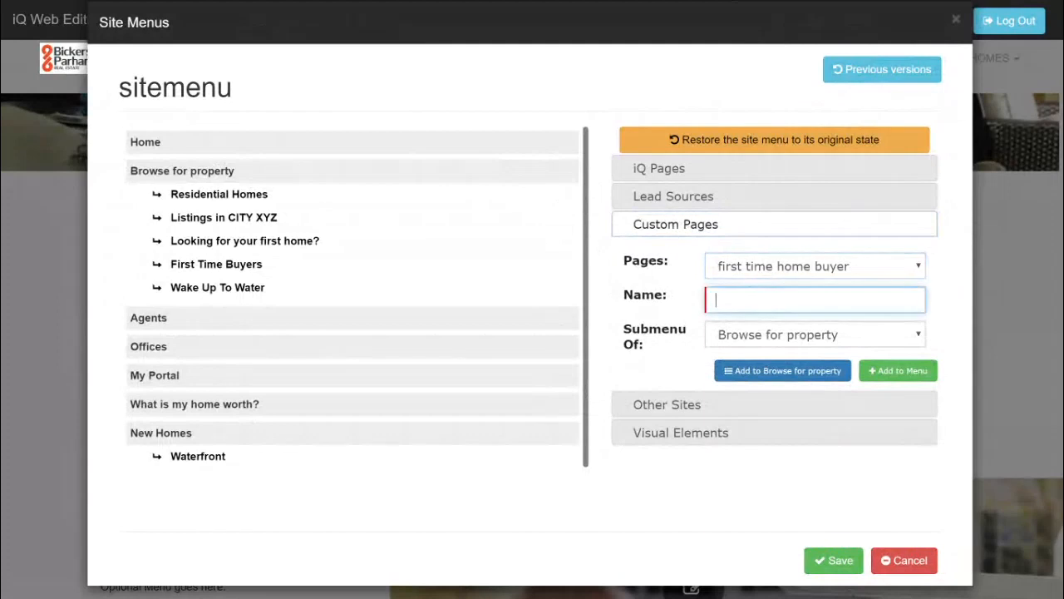
text(First Time Home Buyer)
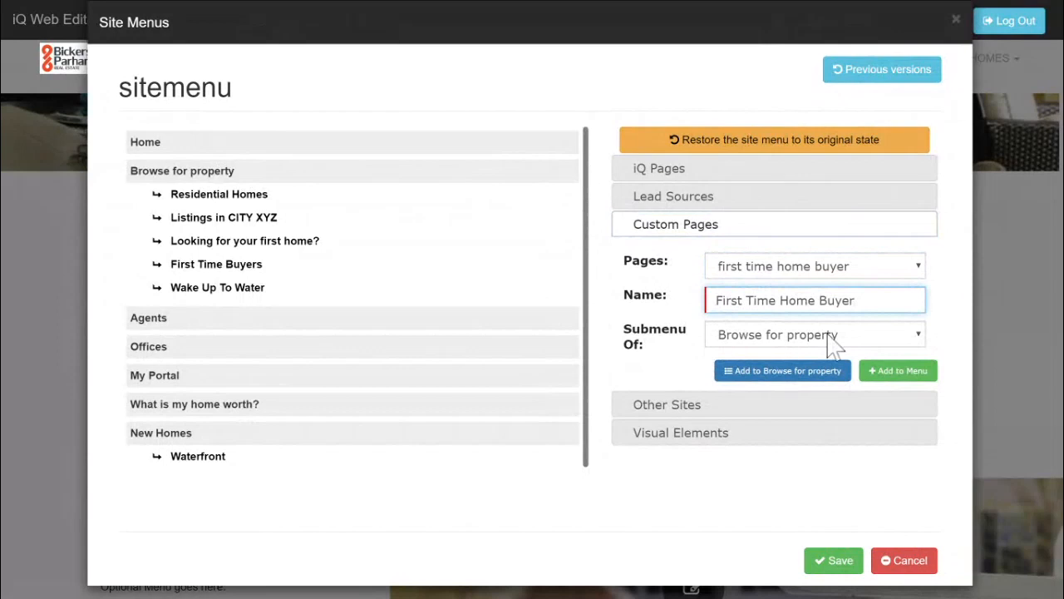
click(828, 370)
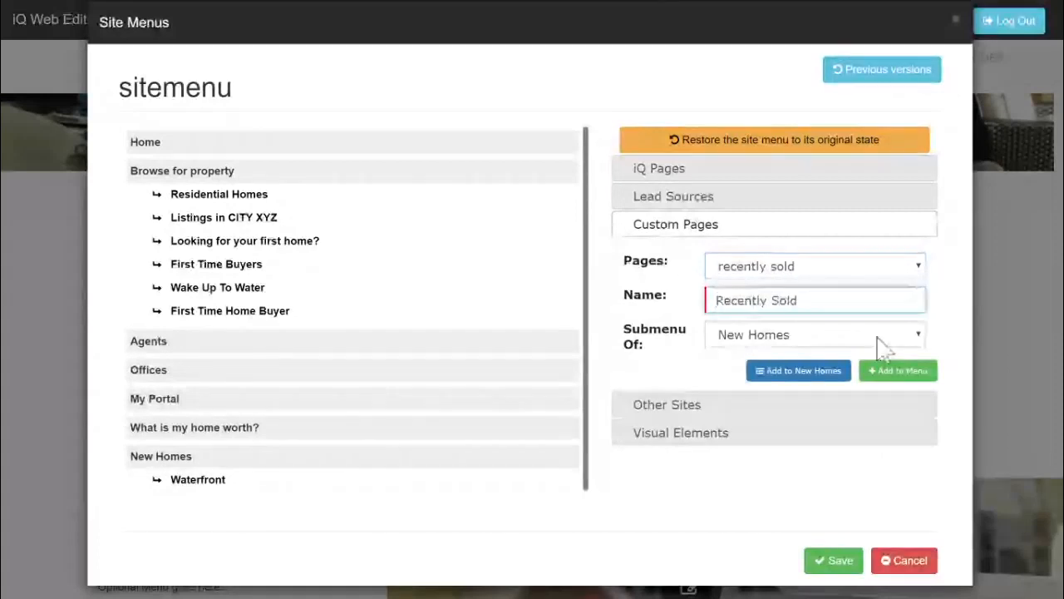
Add the recently sold custom page under New Homes, named "Recently Sold", and save the site menu
click(896, 370)
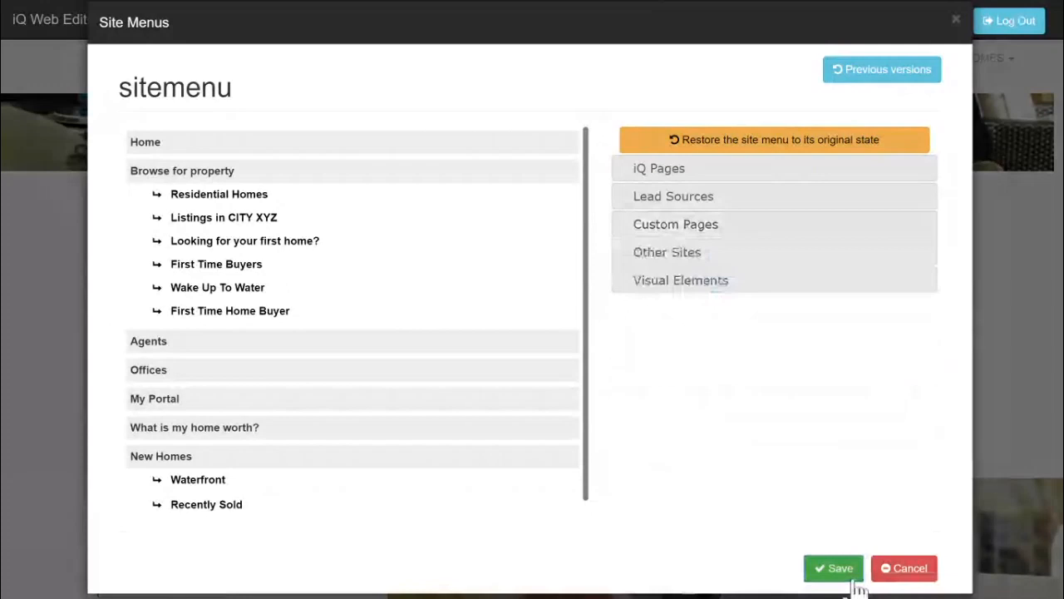
click(853, 580)
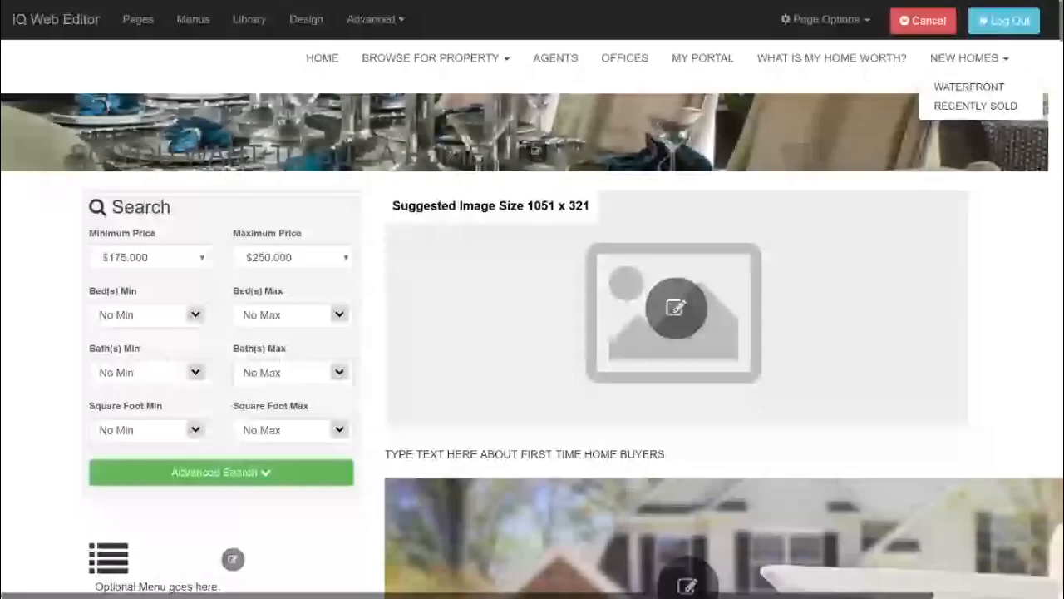
Enable the optional listing stats below the page's search form and save the page
scroll(220, 336, down, 4)
click(220, 336)
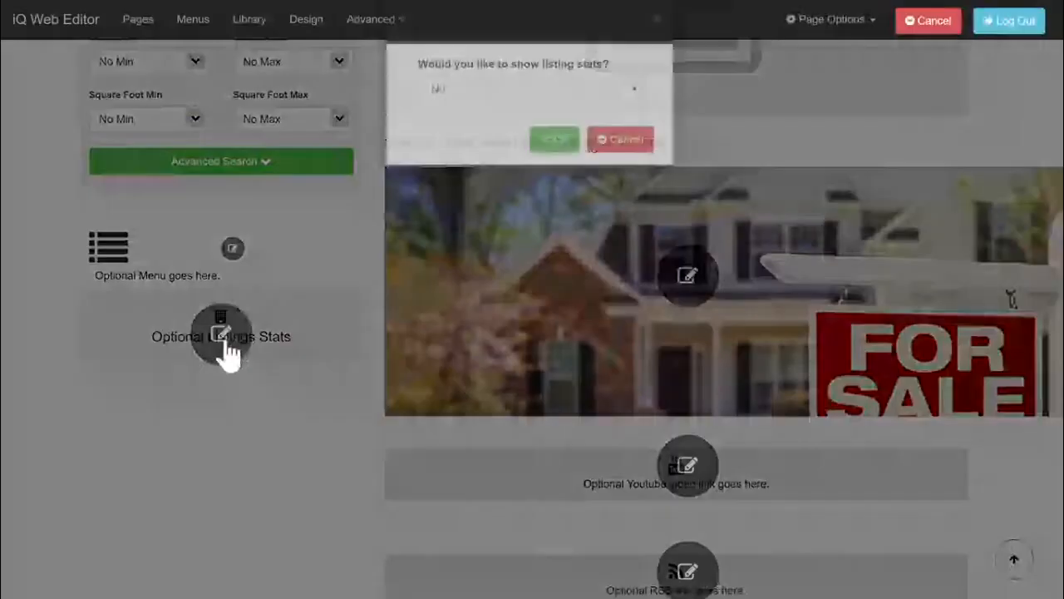
click(555, 91)
click(541, 114)
click(554, 140)
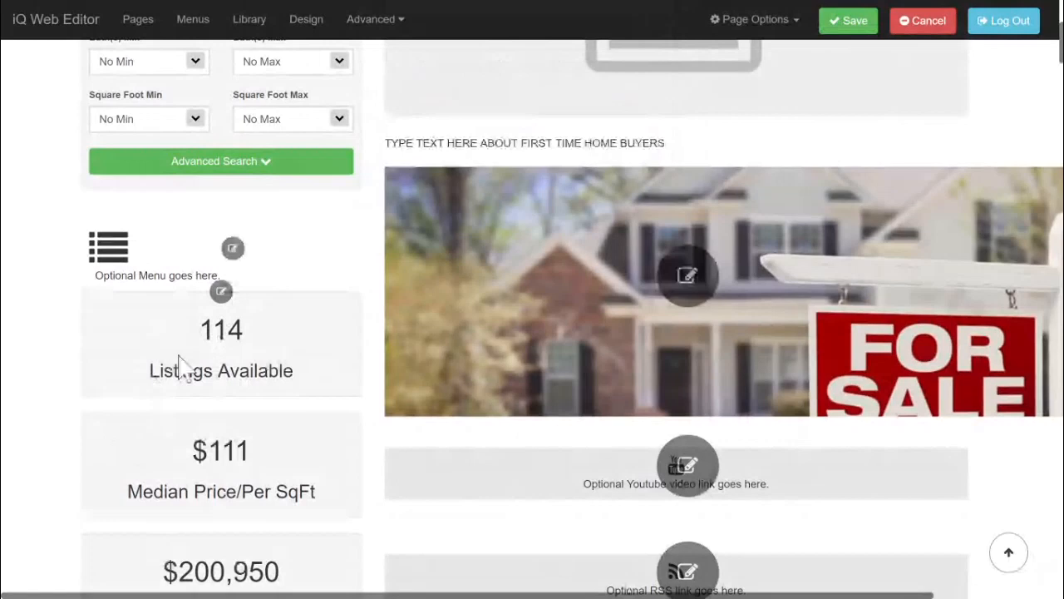
scroll(178, 365, down, 1)
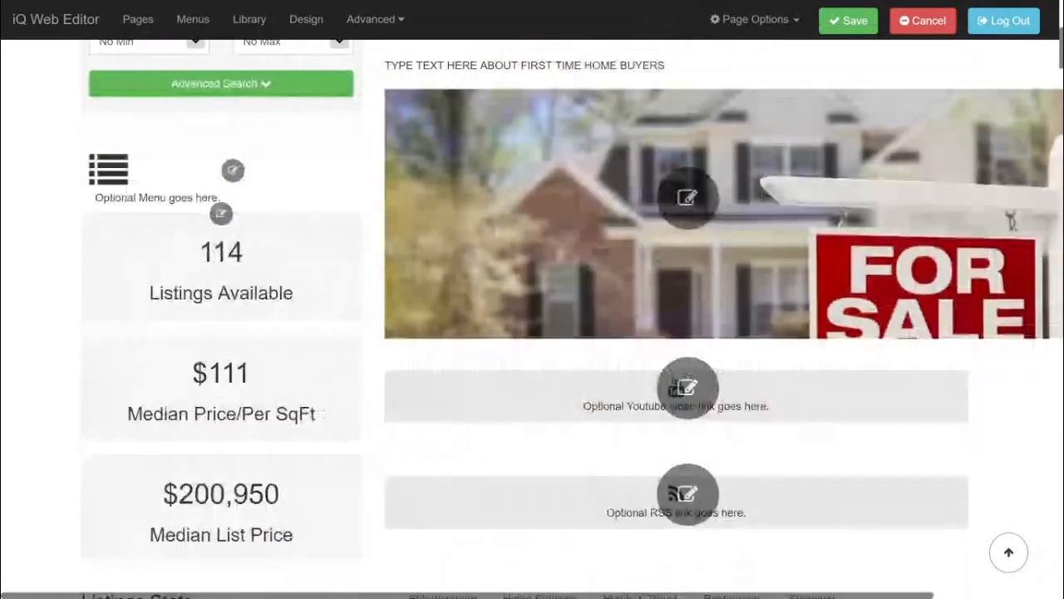
click(842, 23)
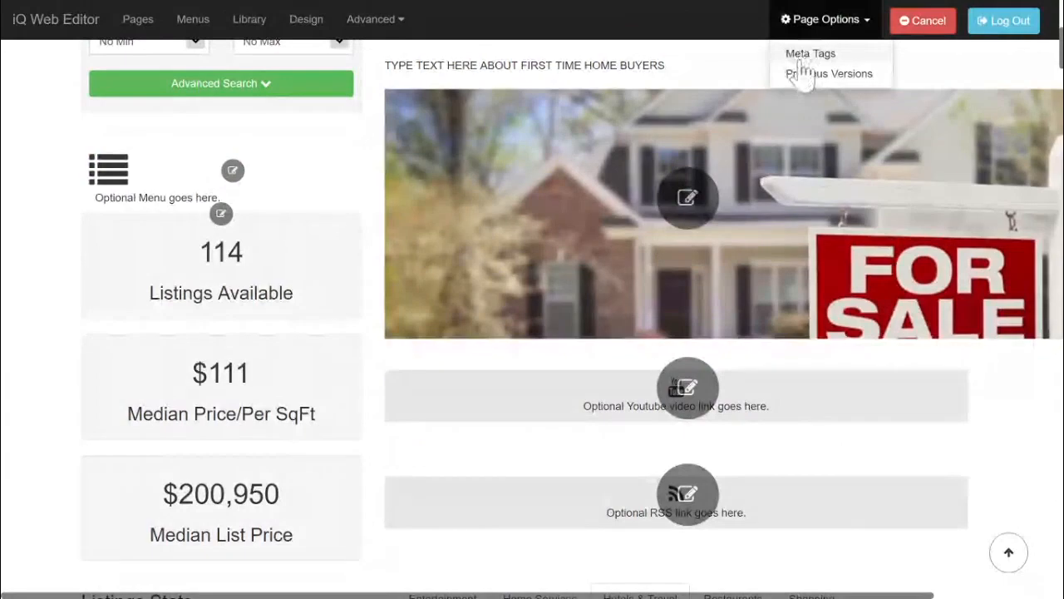
Add a "Real Estate" meta tag with the value "Real Estate For Sale" and set the Nag registration visit to 3
click(804, 55)
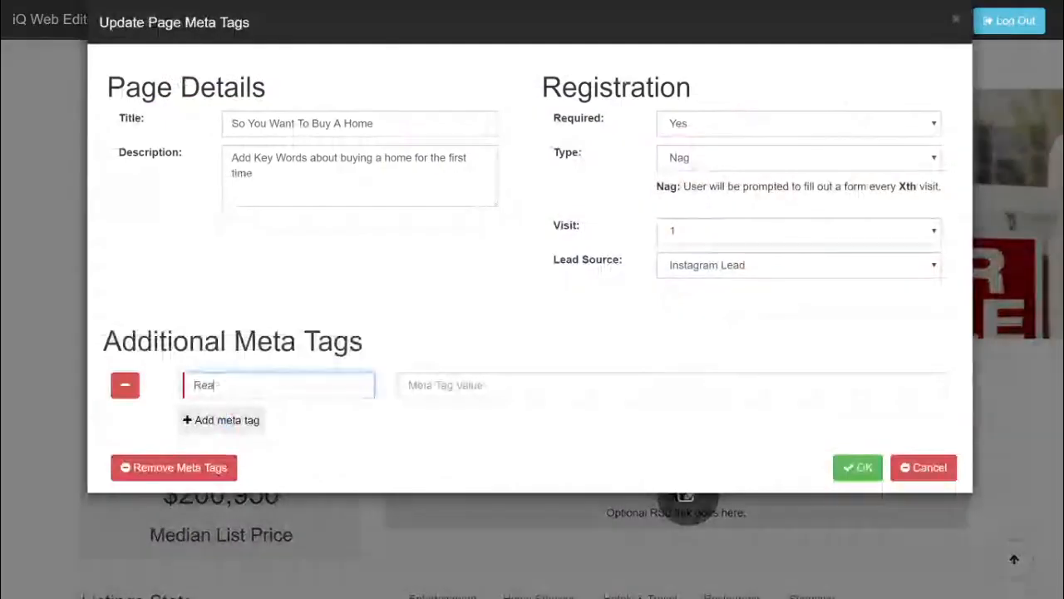
text(E)
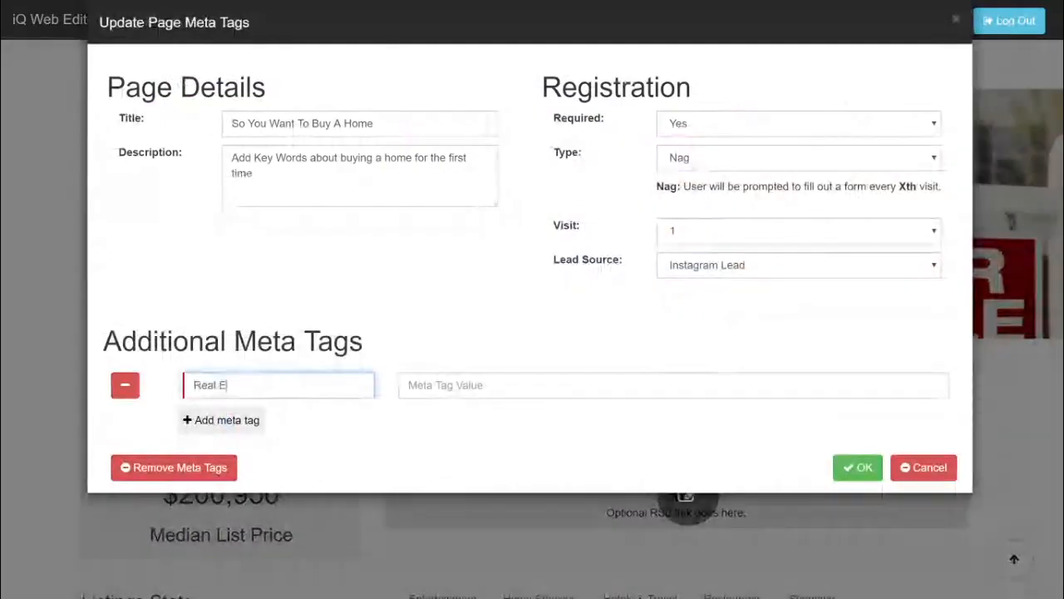
text(state)
key(Tab)
text(REal)
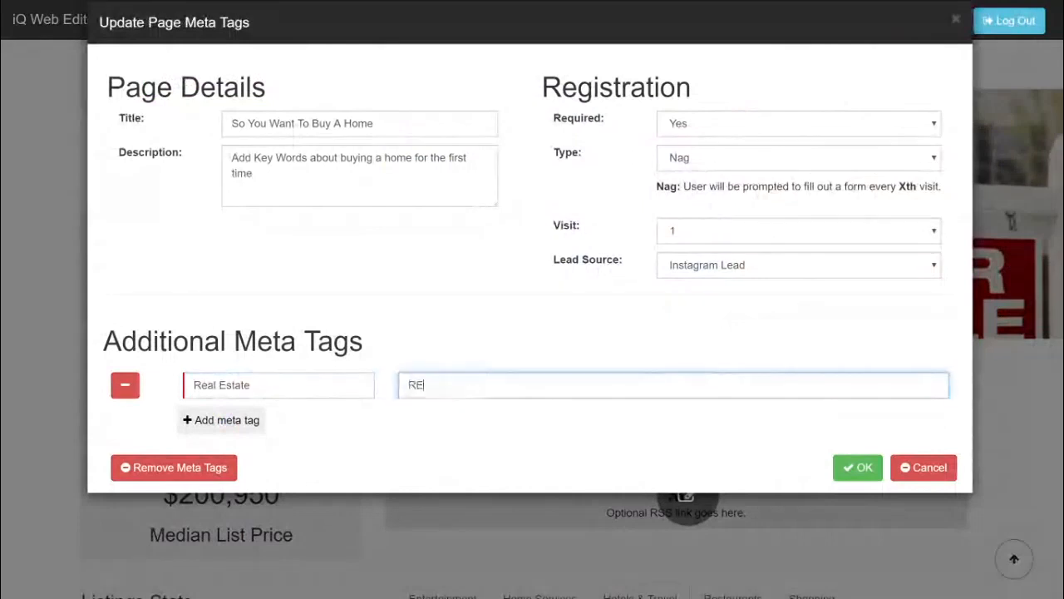
key(BackSpace)
key(BackSpace)
key(BackSpace)
text(eal Estate For Sale)
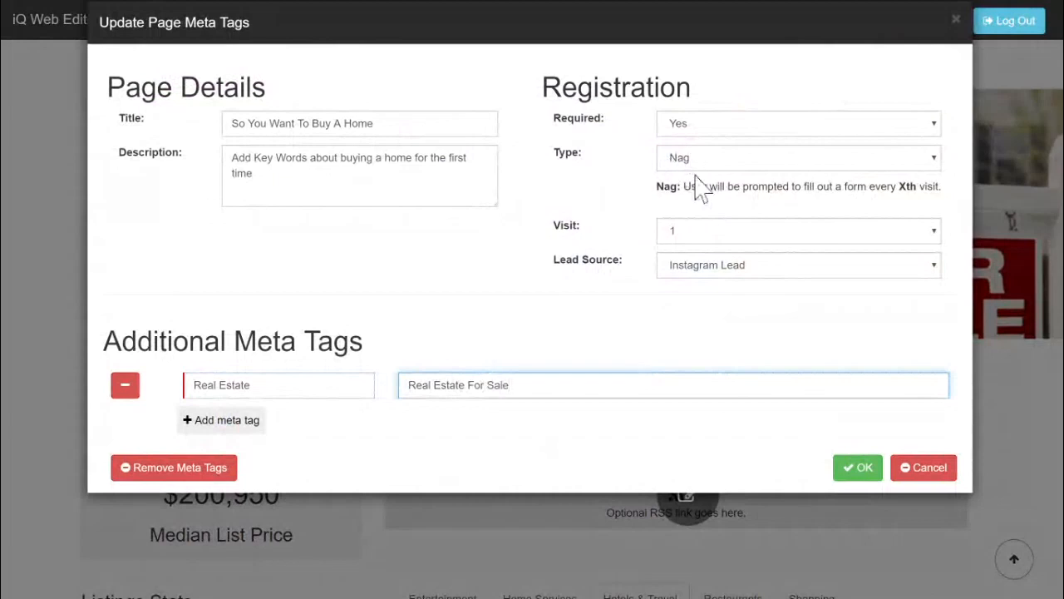
click(755, 227)
click(753, 298)
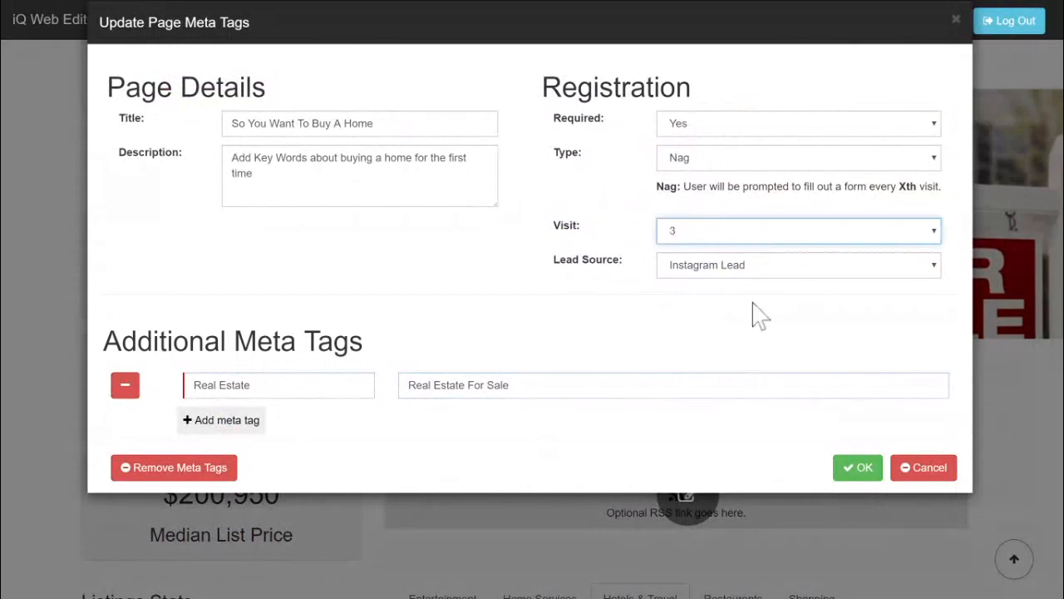
Set the Nag registration visit to 7 and confirm the page's meta tag settings
click(676, 241)
click(682, 282)
click(690, 235)
click(705, 406)
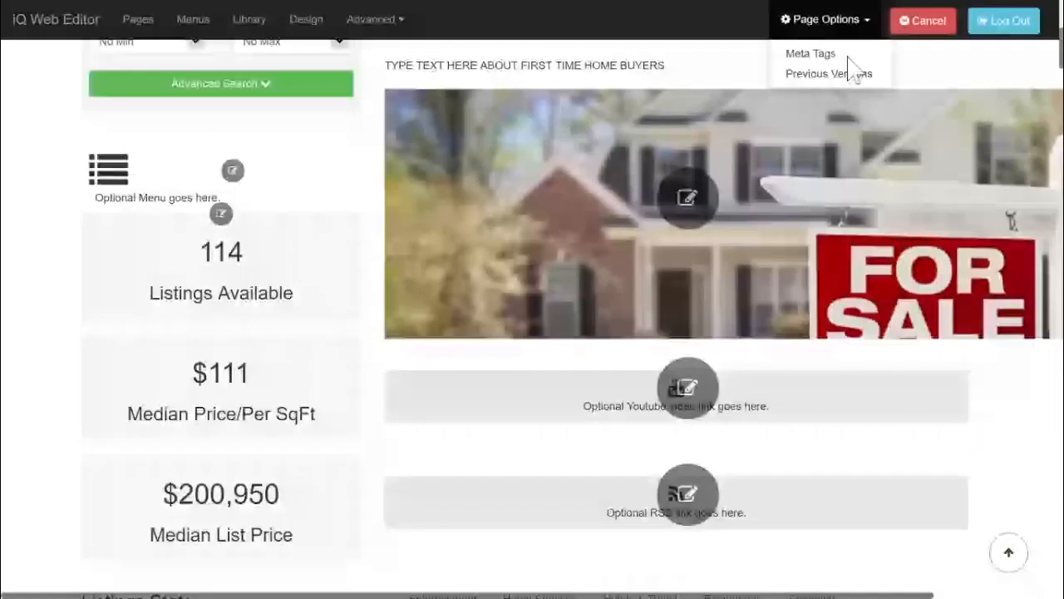
click(848, 58)
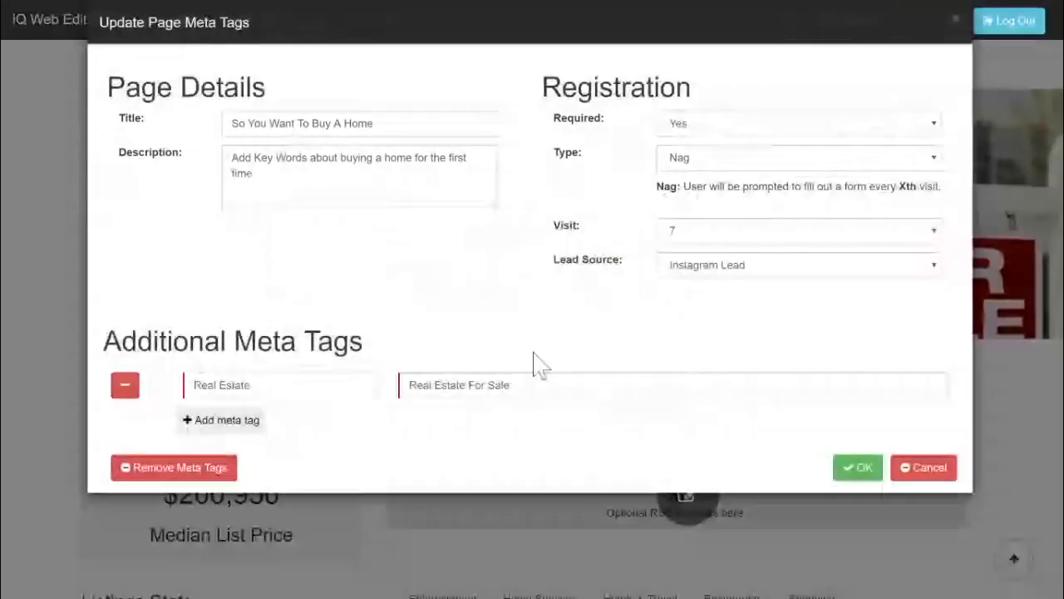
click(869, 468)
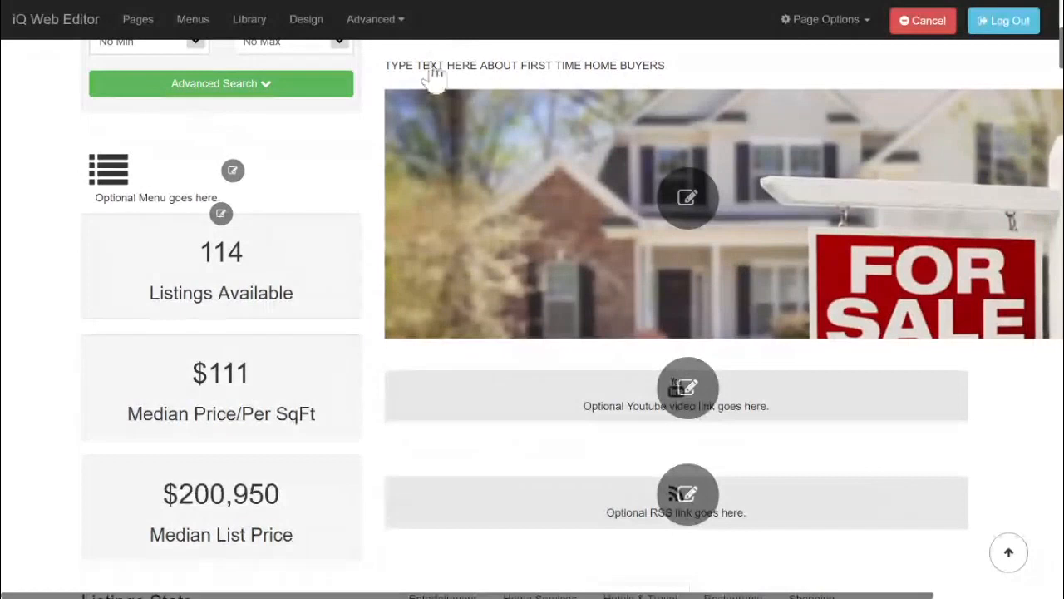
Leave edit mode on the first time home buyer page and start editing the home page
scroll(434, 76, up, 5)
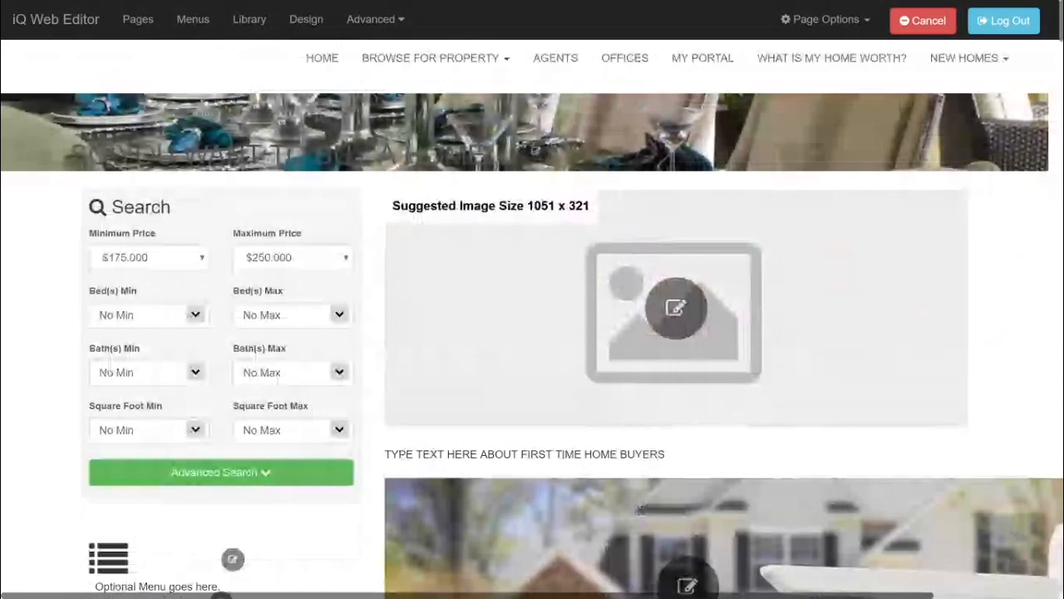
click(896, 30)
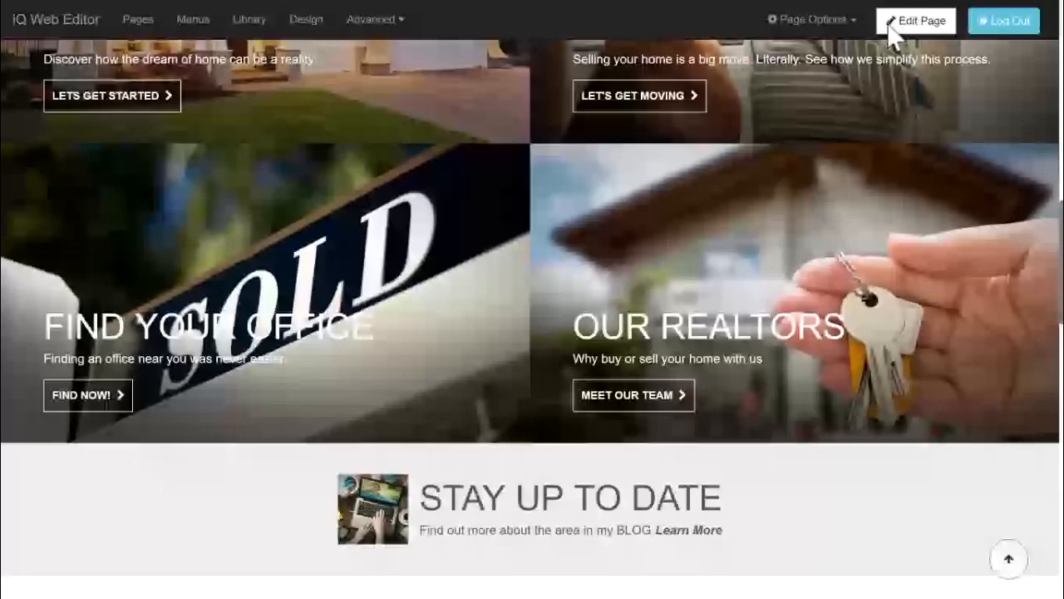
click(891, 26)
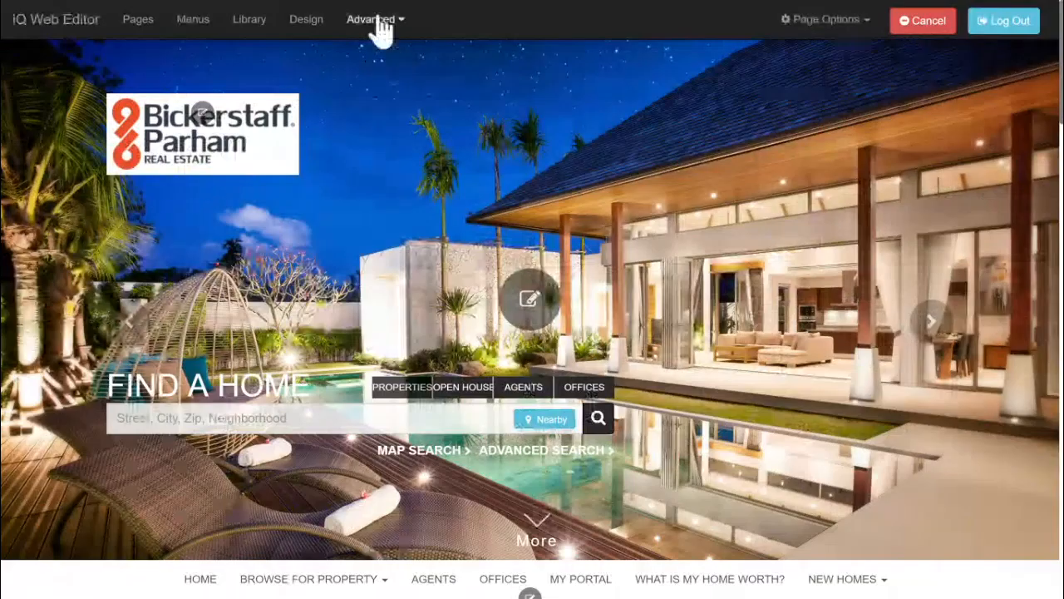
Review the advanced Facebook Pixel setup and its instructions for finding the Pixel ID, and close it without saving
click(378, 24)
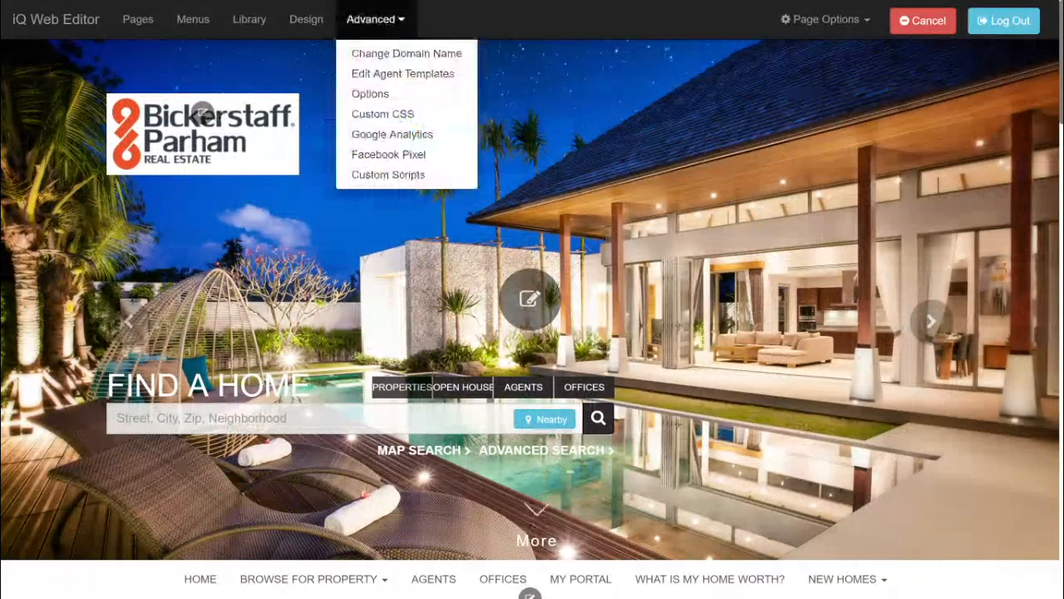
click(402, 158)
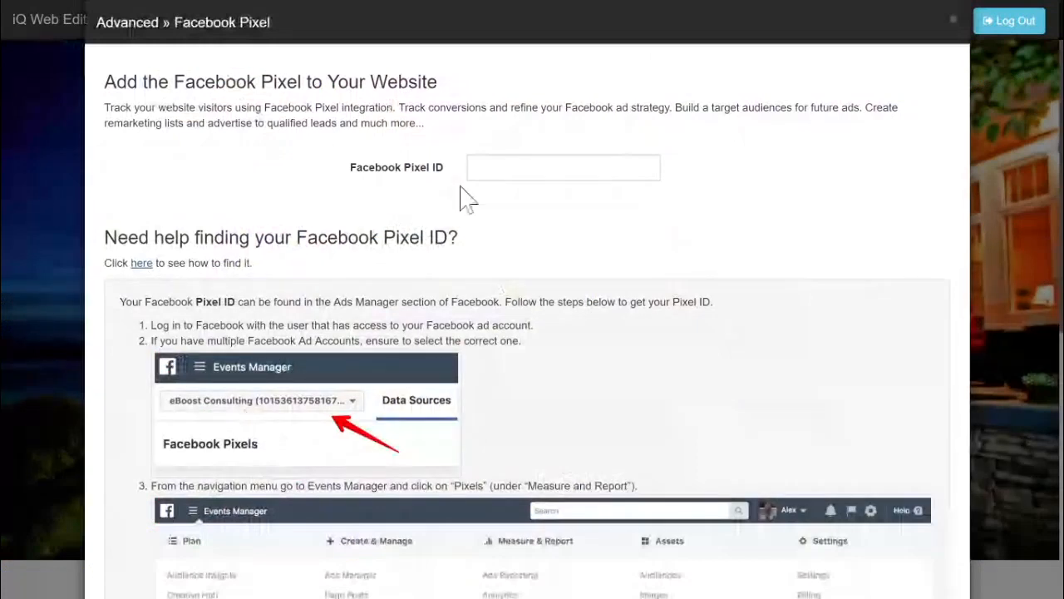
scroll(532, 332, down, 6)
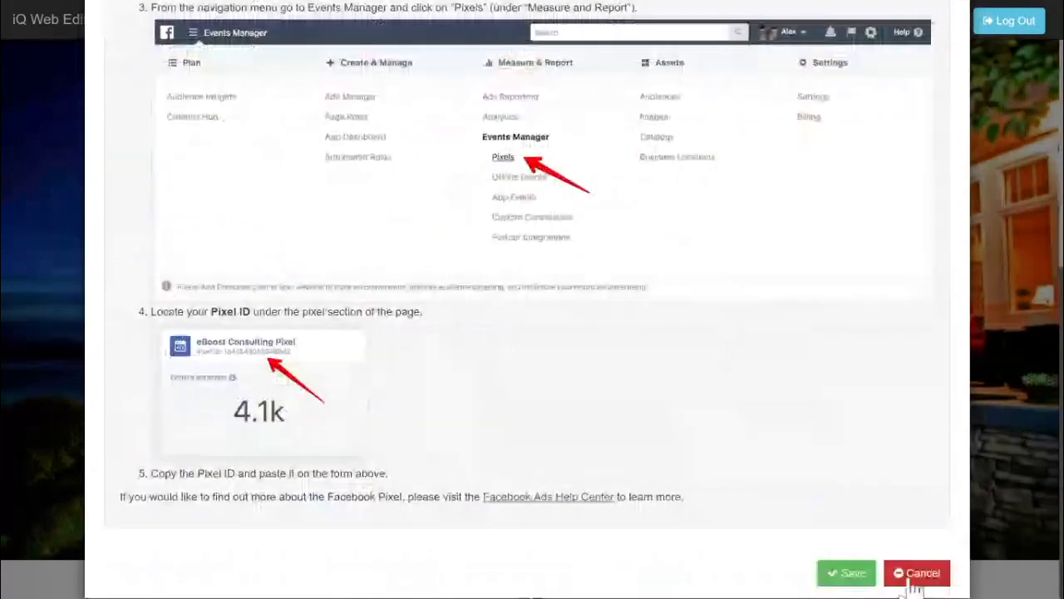
click(912, 580)
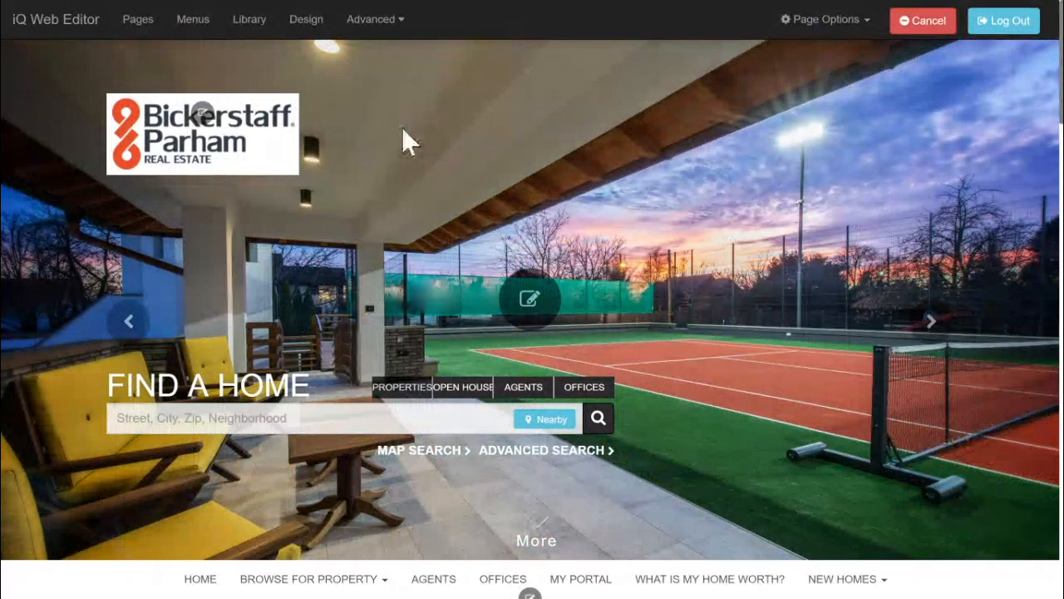
Look over the home page down to its footer, and switch to iQ Office to highlight the profile's website address
scroll(403, 130, down, 15)
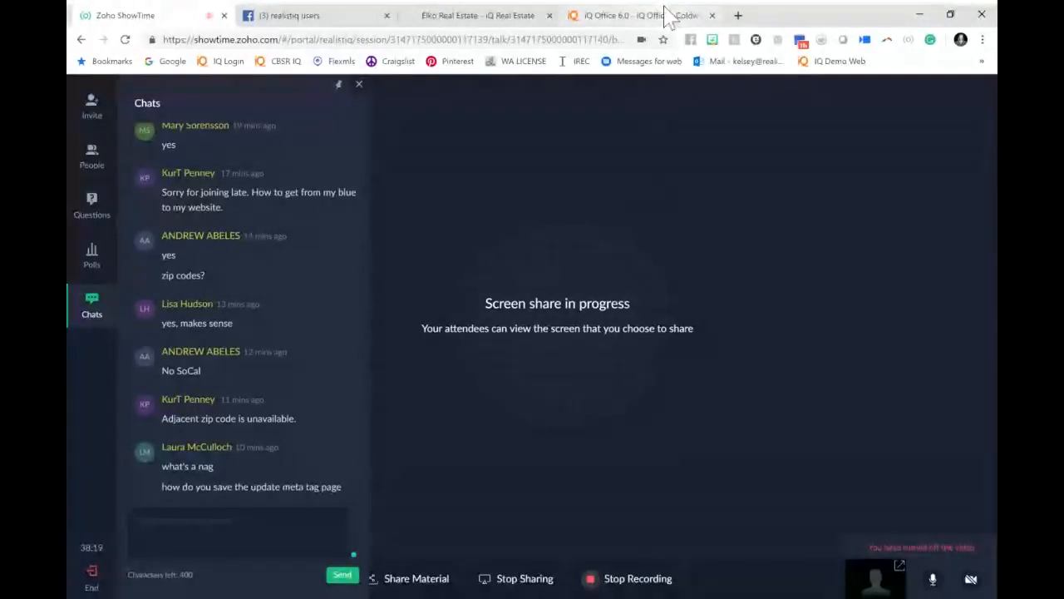
click(662, 17)
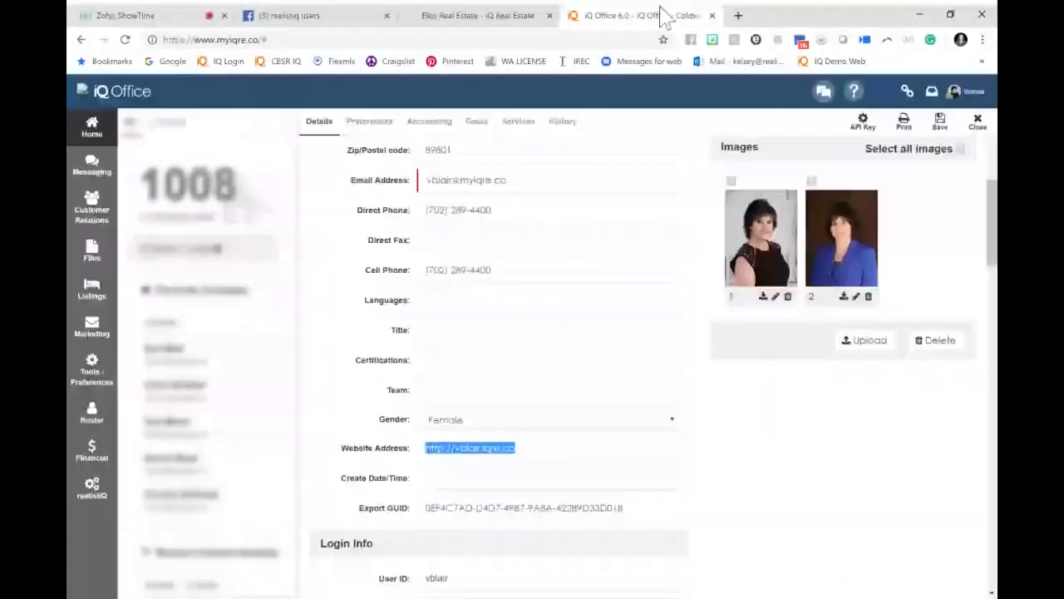
click(956, 94)
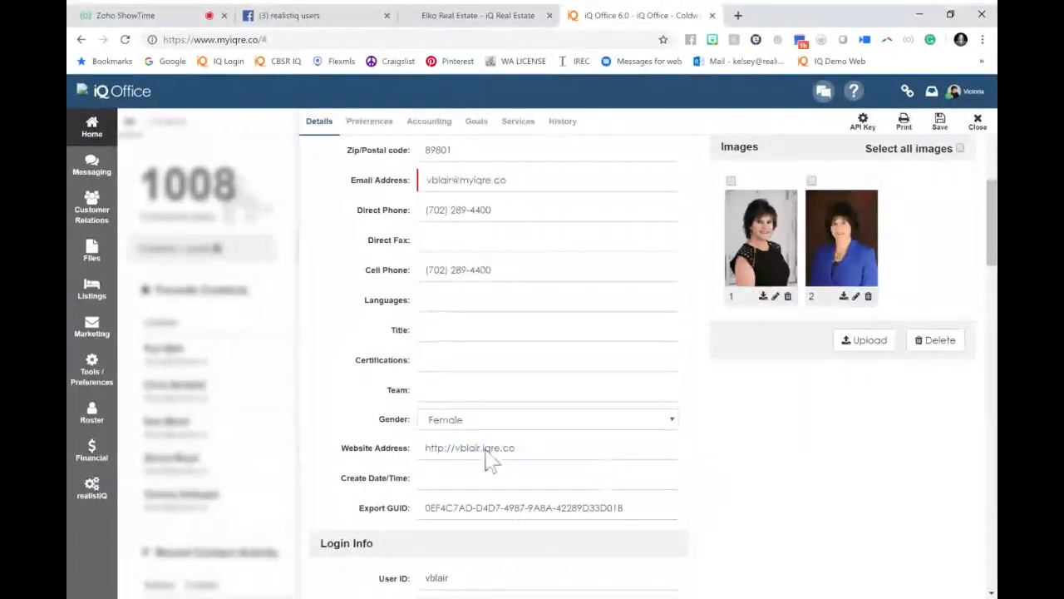
drag(519, 449, 333, 441)
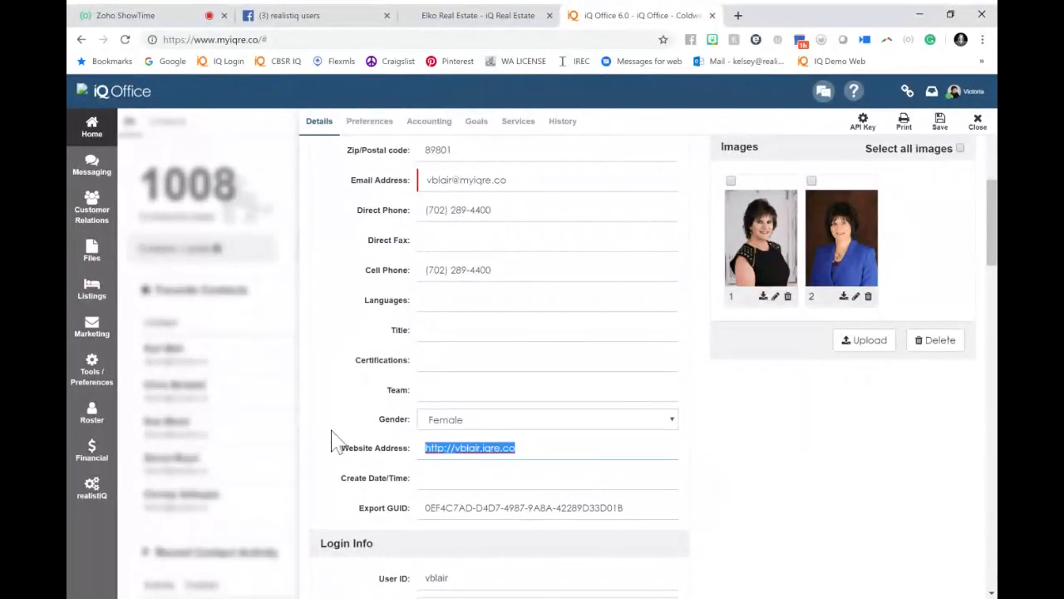
Check the website editor again and switch to Zoho ShowTime to review the attendees' chat messages for questions
click(529, 17)
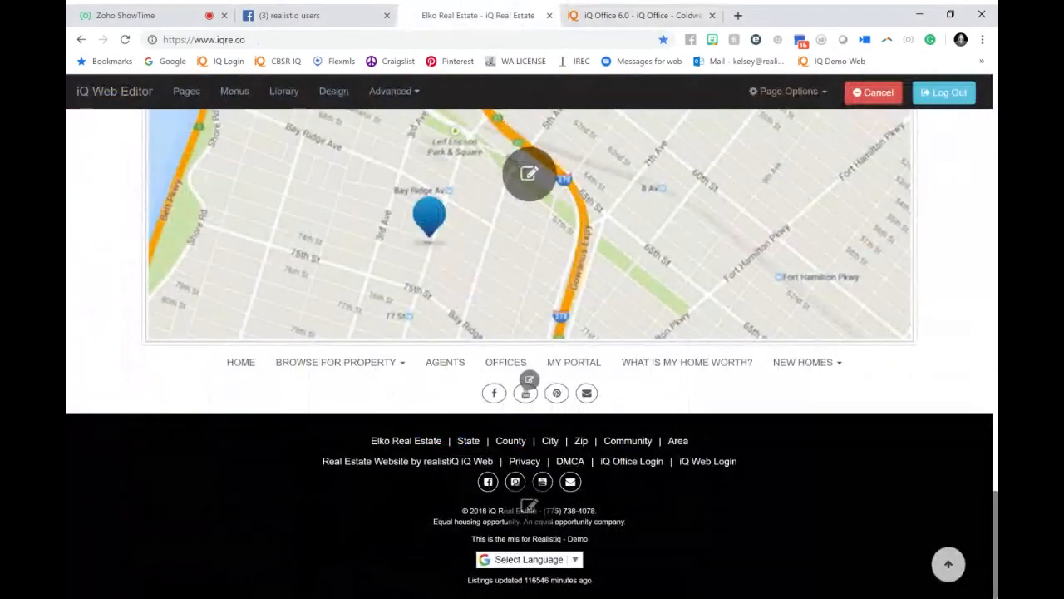
click(126, 16)
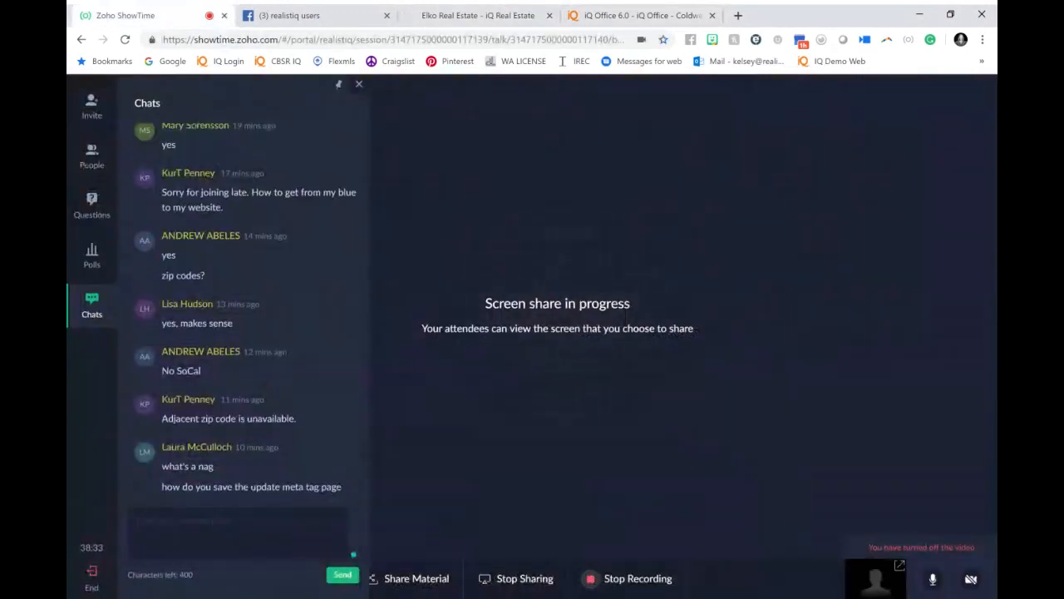
scroll(266, 388, up, 5)
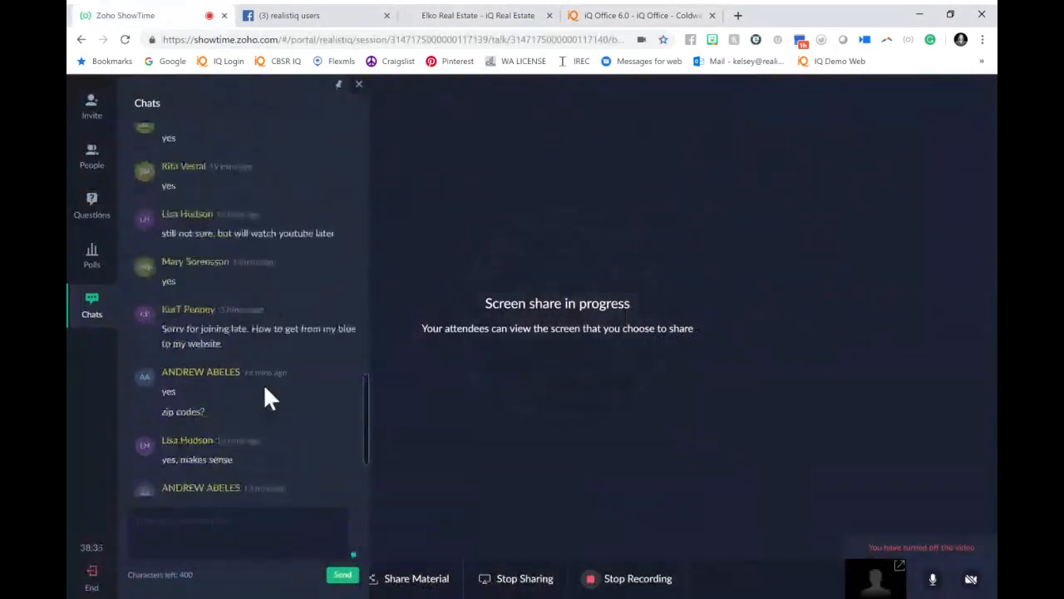
scroll(264, 390, up, 3)
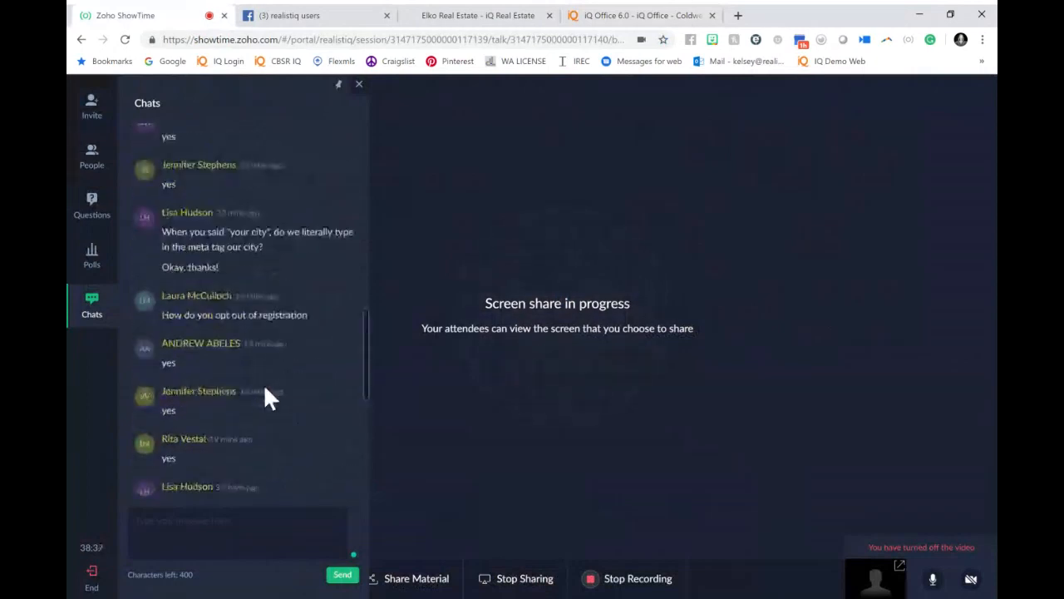
scroll(264, 384, up, 10)
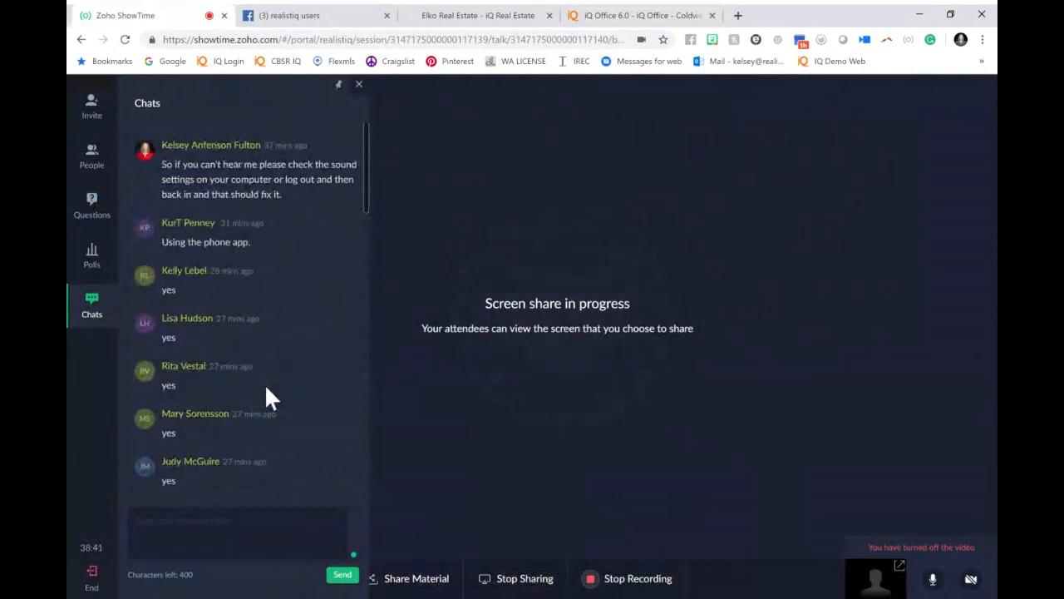
scroll(264, 383, down, 15)
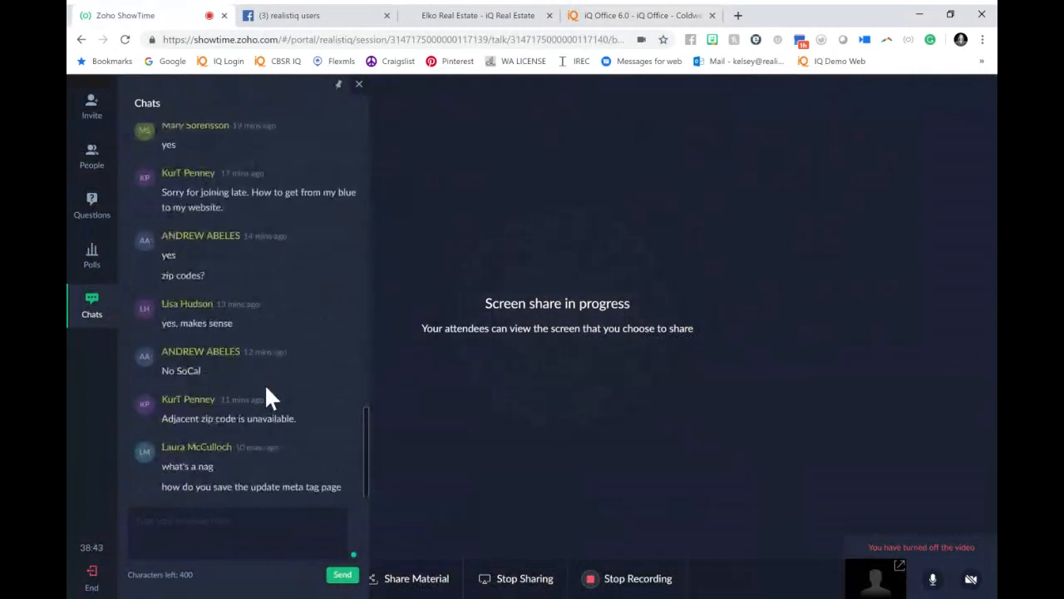